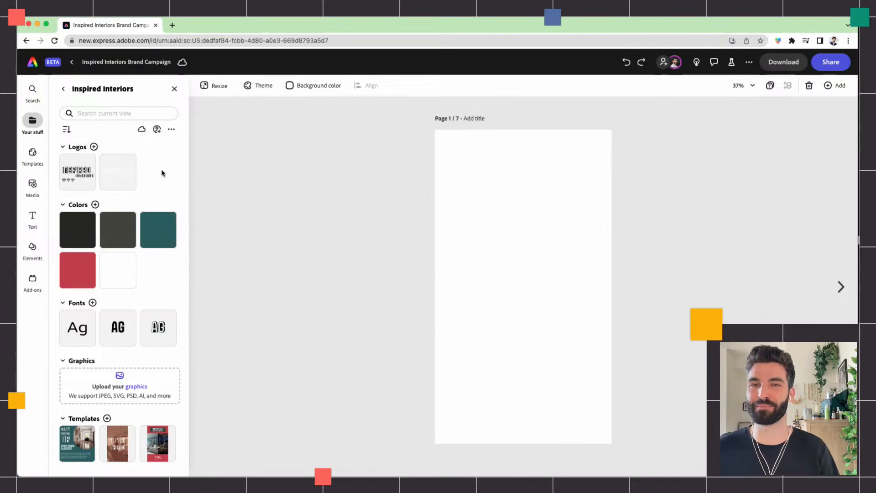
pyautogui.click(78, 172)
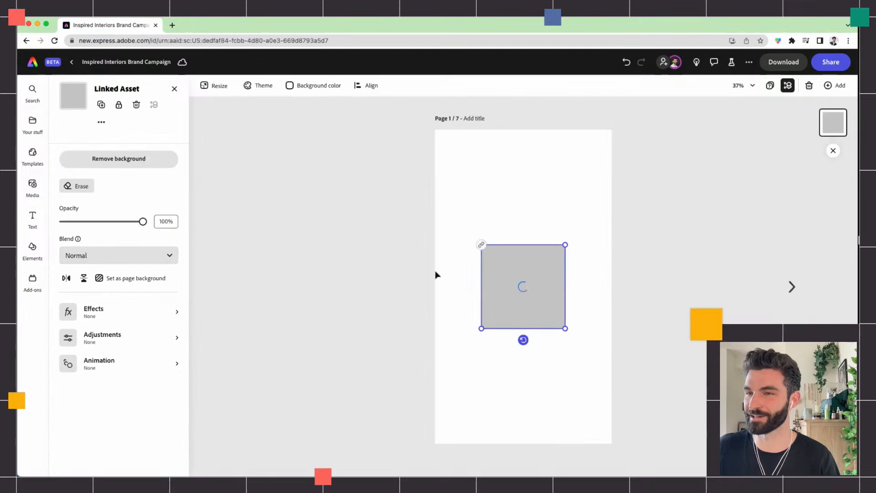
pyautogui.click(32, 121)
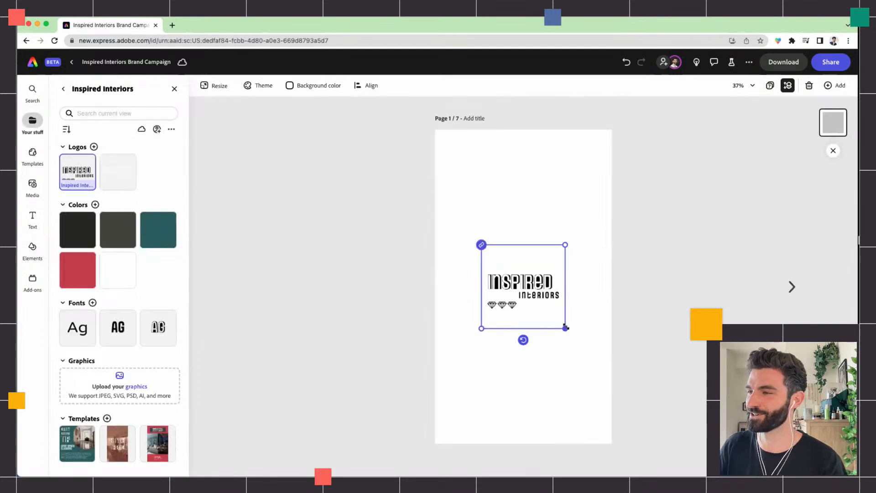
pyautogui.moveTo(479, 329); pyautogui.dragTo(438, 371)
pyautogui.moveTo(502, 319); pyautogui.dragTo(520, 300)
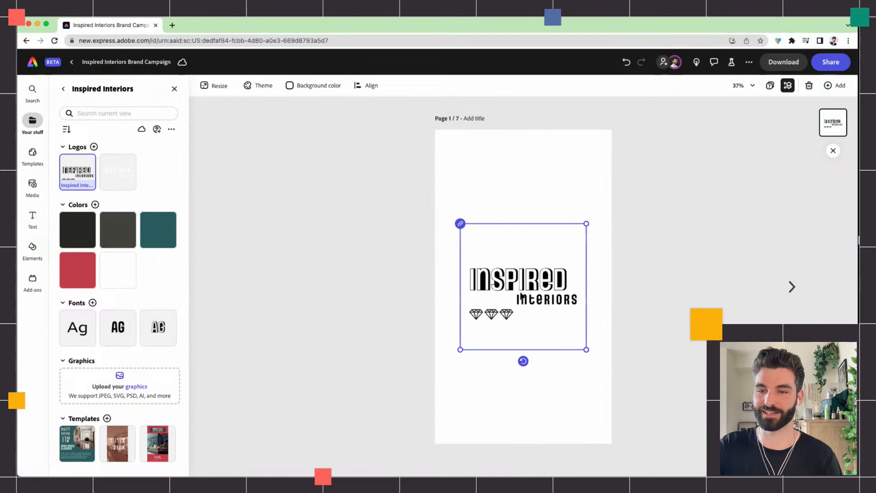
pyautogui.press('Delete')
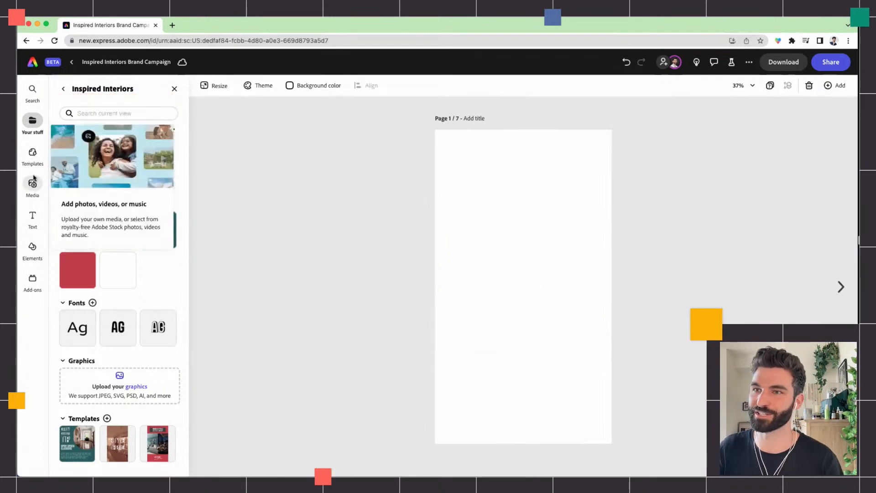
# - Search the template library for "interior design"
pyautogui.click(32, 155)
pyautogui.click(87, 112)
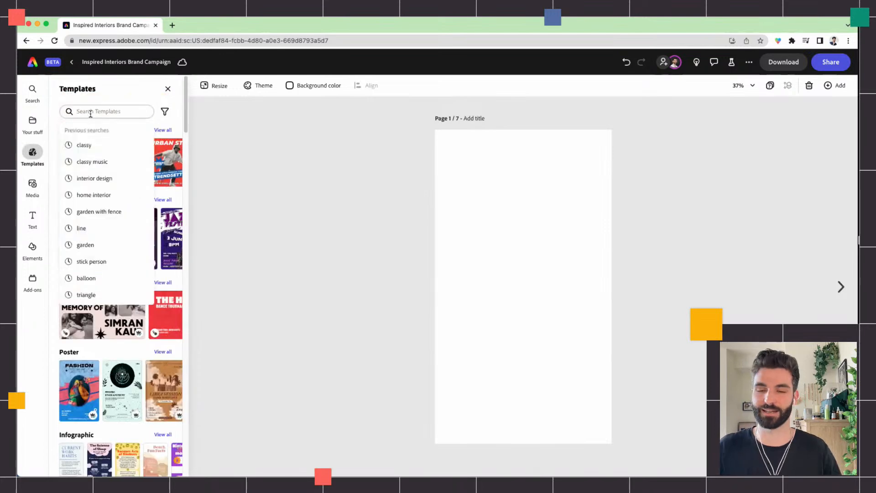
pyautogui.write('interior de')
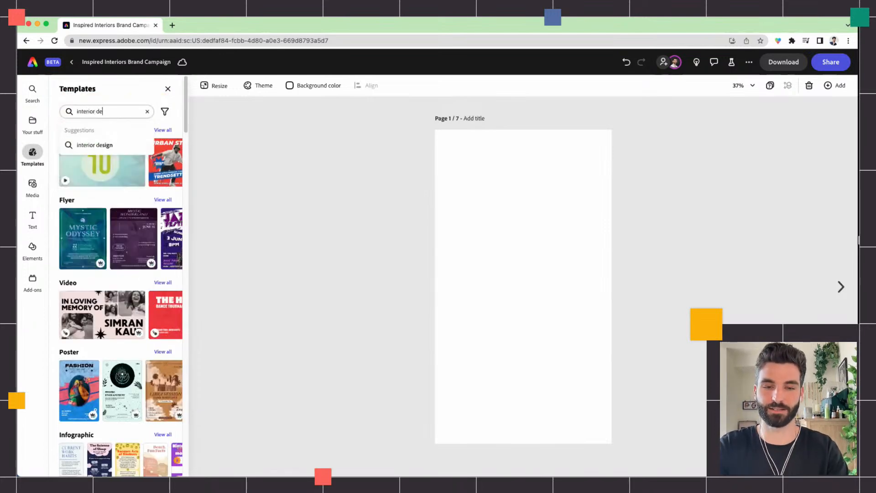
pyautogui.write('sign')
pyautogui.press('Return')
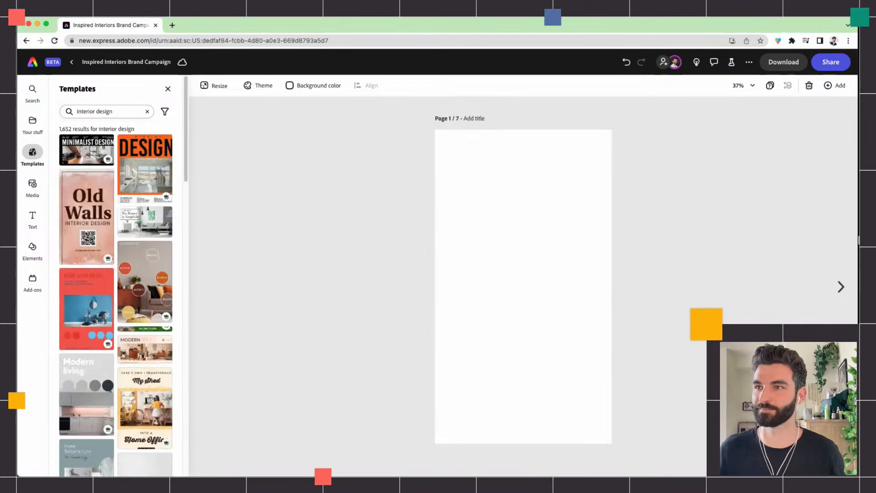
# - Find the Clean 3D Interior Inspiration Instagram Post template among the results and add it to the project as a new page
pyautogui.scroll(-5, 126, 222)
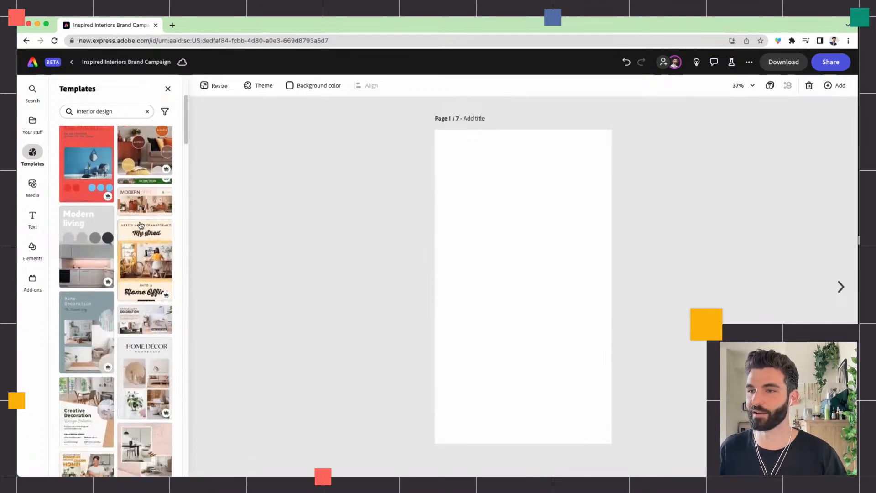
pyautogui.scroll(-4, 139, 224)
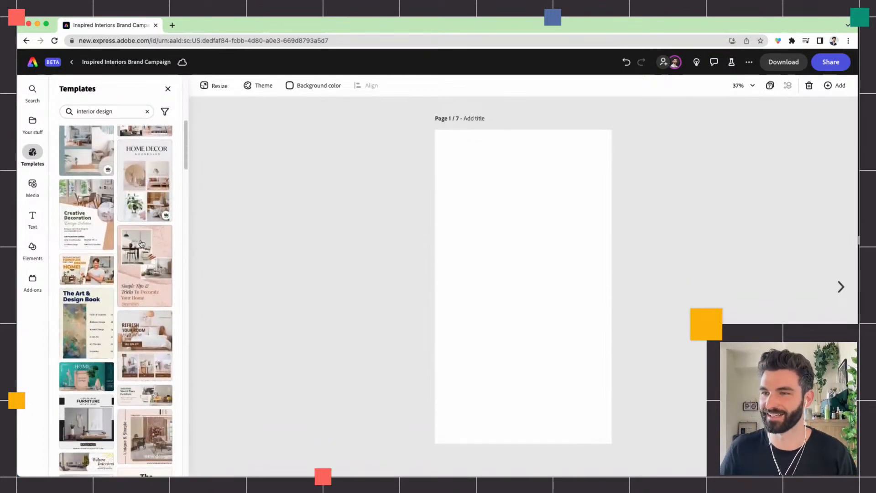
pyautogui.scroll(-3, 142, 241)
pyautogui.scroll(6, 137, 238)
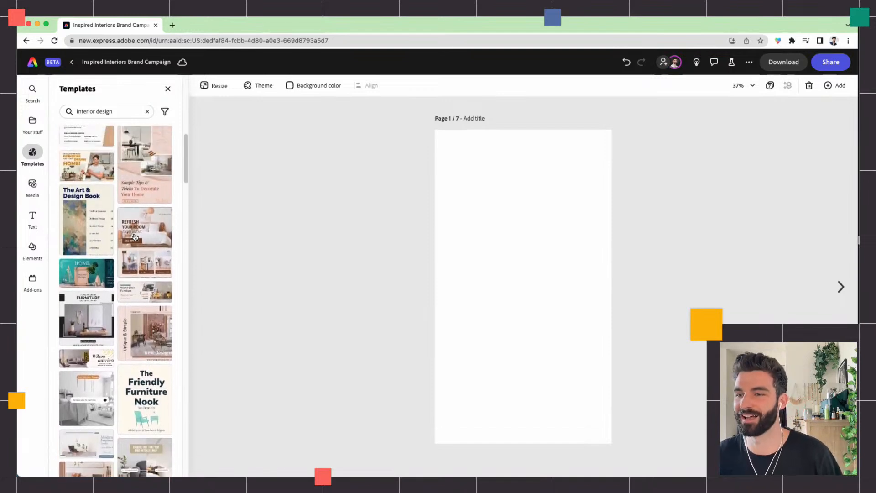
pyautogui.scroll(7, 136, 236)
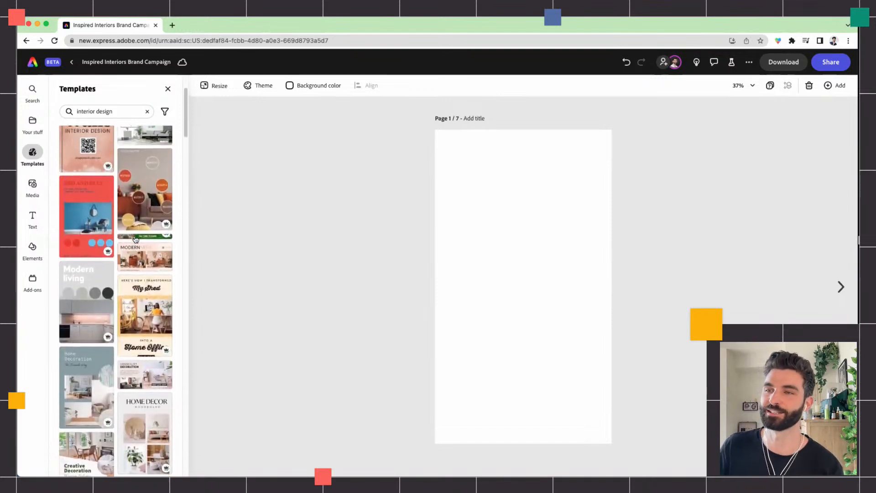
pyautogui.scroll(1, 136, 236)
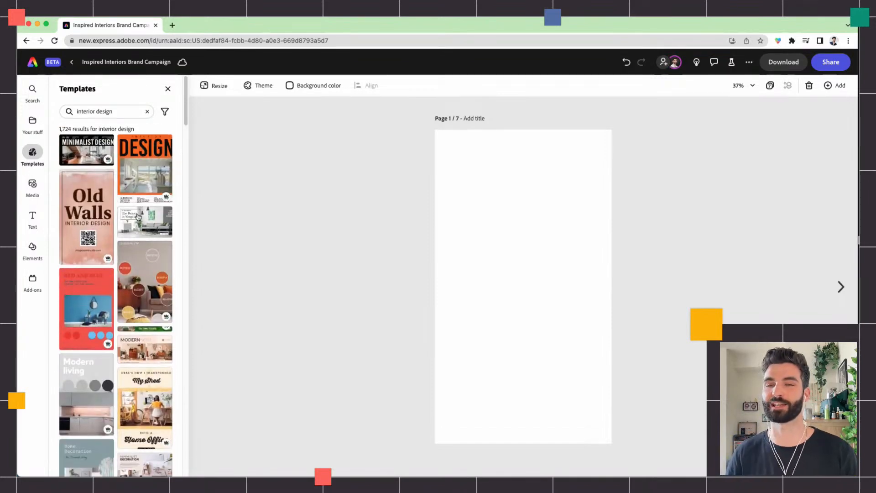
pyautogui.scroll(-8, 137, 243)
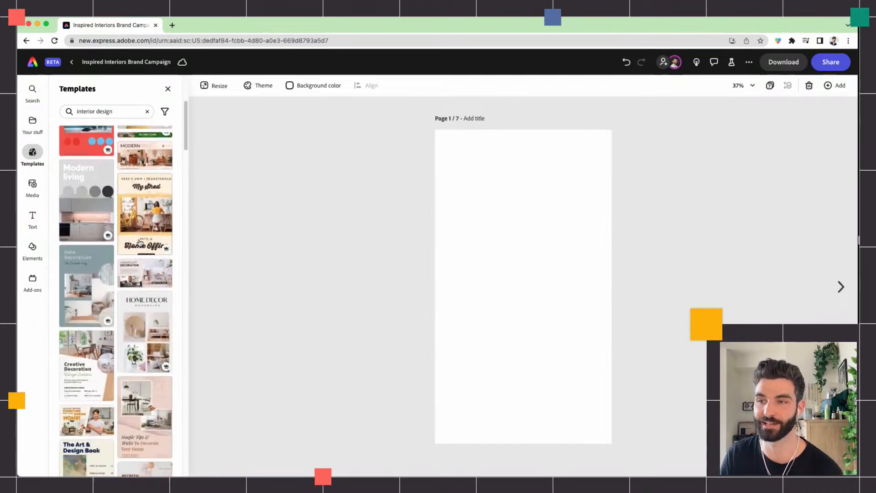
pyautogui.scroll(-5, 140, 242)
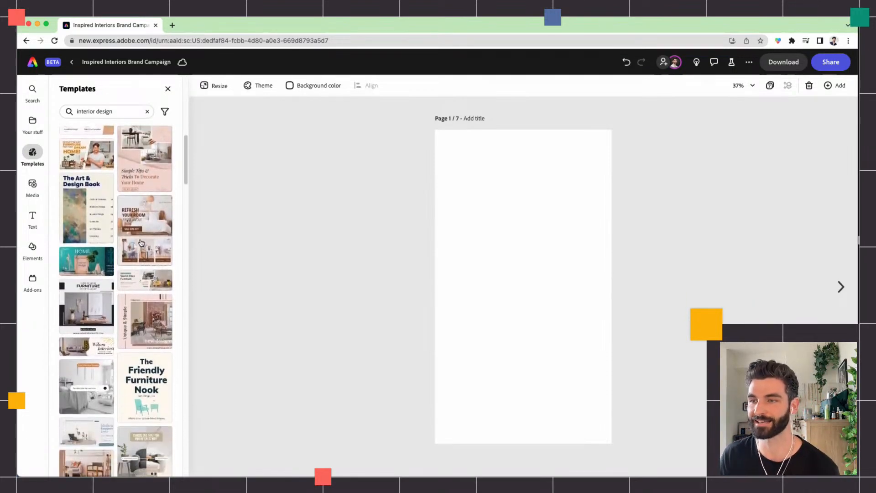
pyautogui.scroll(-4, 140, 242)
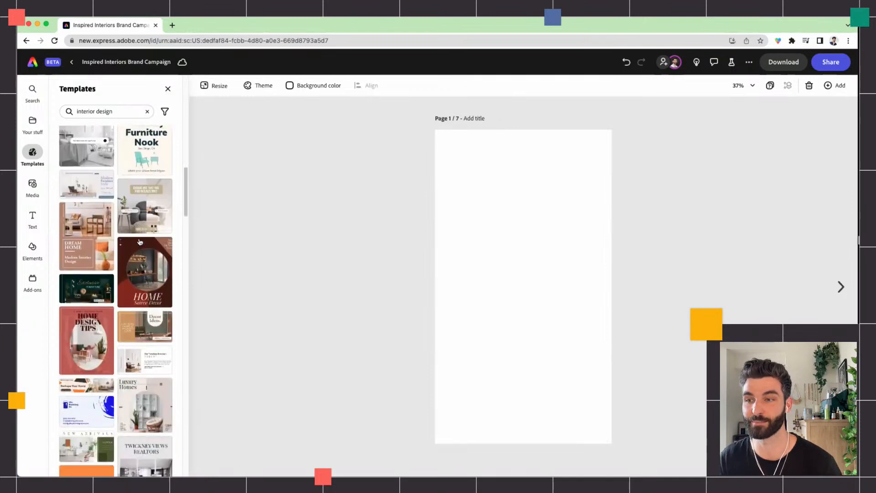
pyautogui.scroll(-4, 140, 242)
pyautogui.scroll(-2, 139, 244)
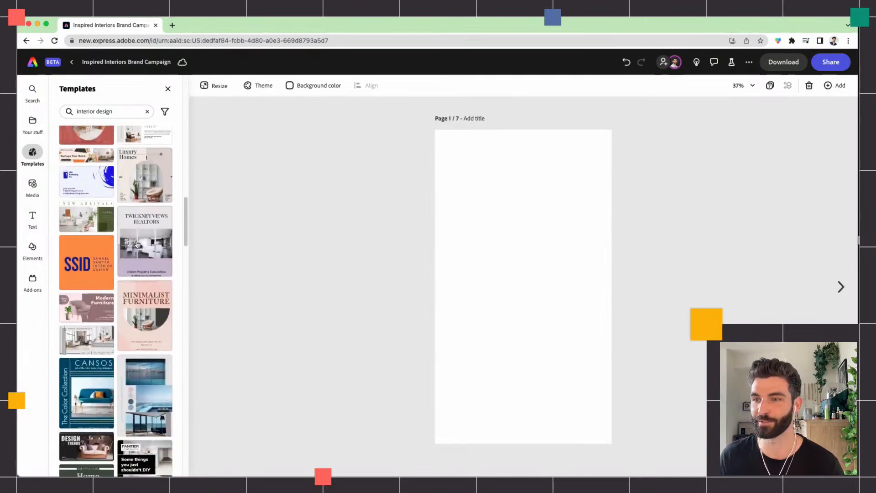
pyautogui.scroll(6, 138, 244)
pyautogui.scroll(1, 137, 246)
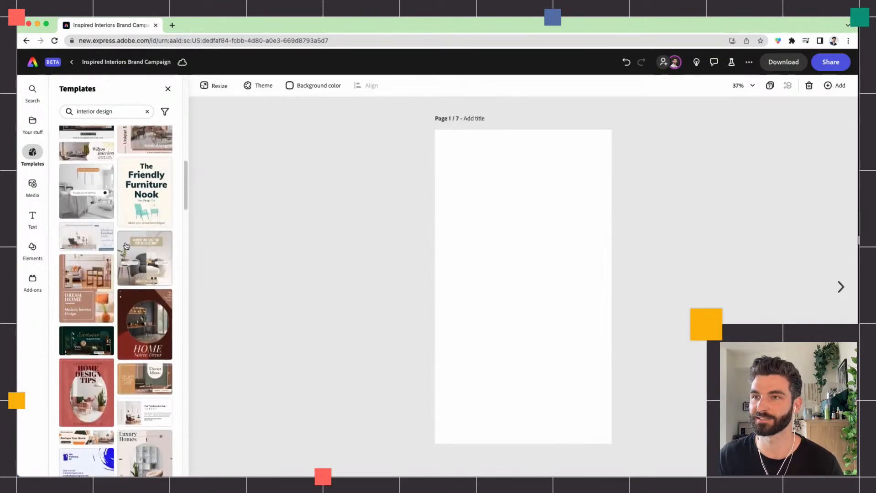
pyautogui.scroll(2, 130, 244)
pyautogui.click(98, 254)
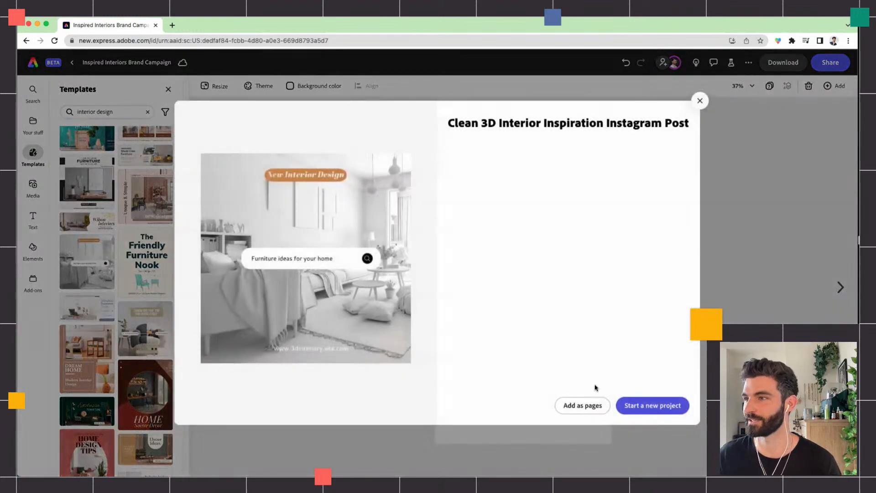
pyautogui.click(586, 406)
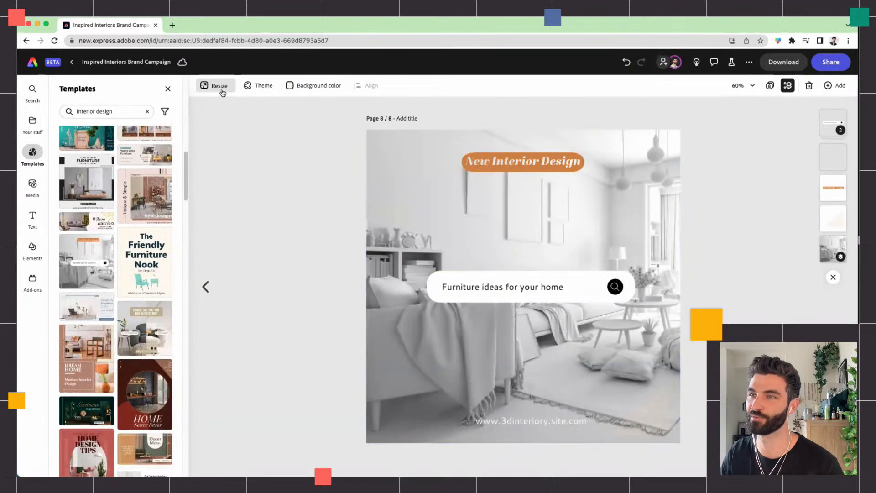
# - Resize the added template page to the Instagram story format, 1,080 x 1,920 px
pyautogui.click(222, 92)
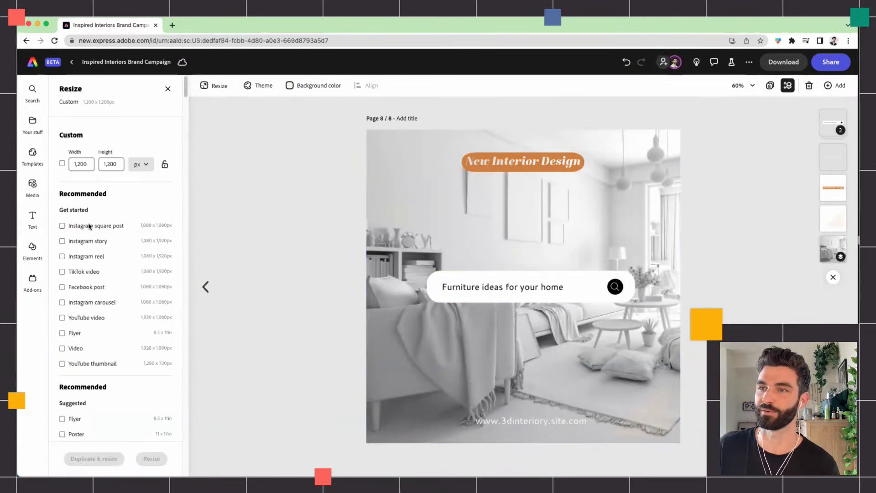
pyautogui.click(62, 242)
pyautogui.click(152, 459)
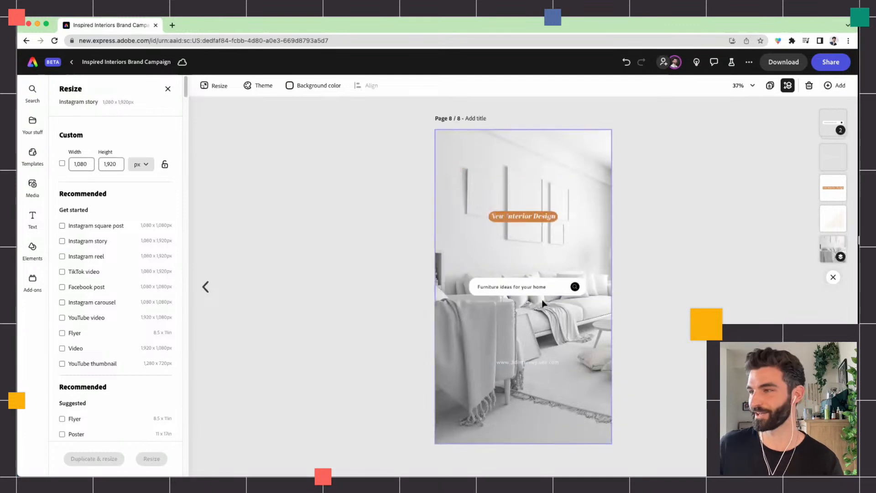
# - Delete the website address text on the story page and detach the room photo from the page background
pyautogui.click(526, 364)
pyautogui.press('Delete')
pyautogui.click(522, 357)
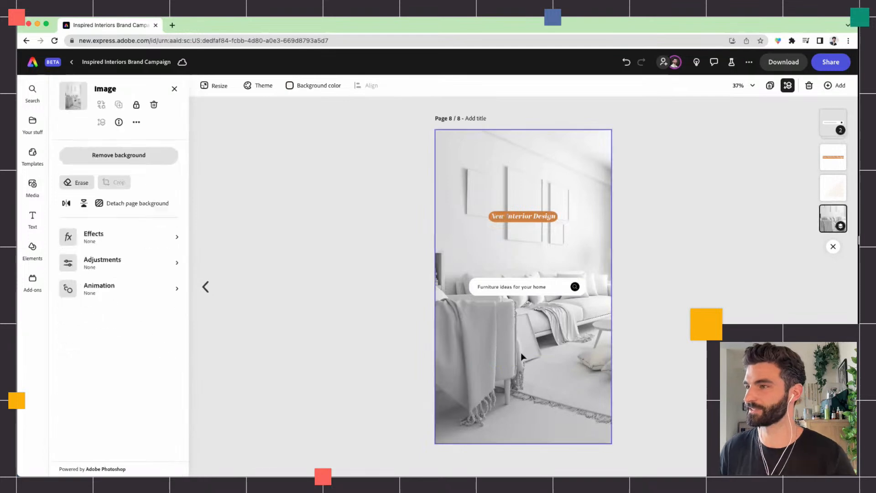
pyautogui.click(145, 274)
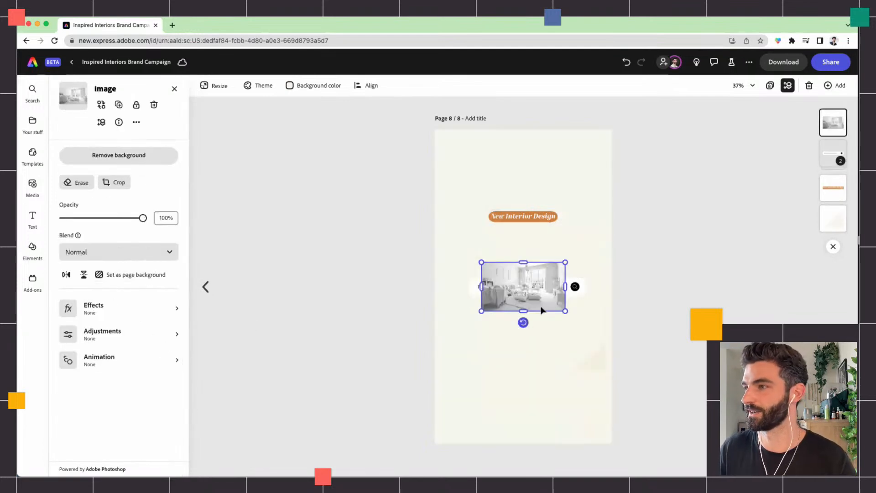
# - Enlarge the detached room photo so it runs past the page's left edge, and layer it behind the heading and search bar
pyautogui.moveTo(481, 311); pyautogui.dragTo(357, 385)
pyautogui.moveTo(512, 342); pyautogui.dragTo(467, 253)
pyautogui.moveTo(524, 315); pyautogui.dragTo(561, 348)
pyautogui.moveTo(525, 307); pyautogui.dragTo(496, 315)
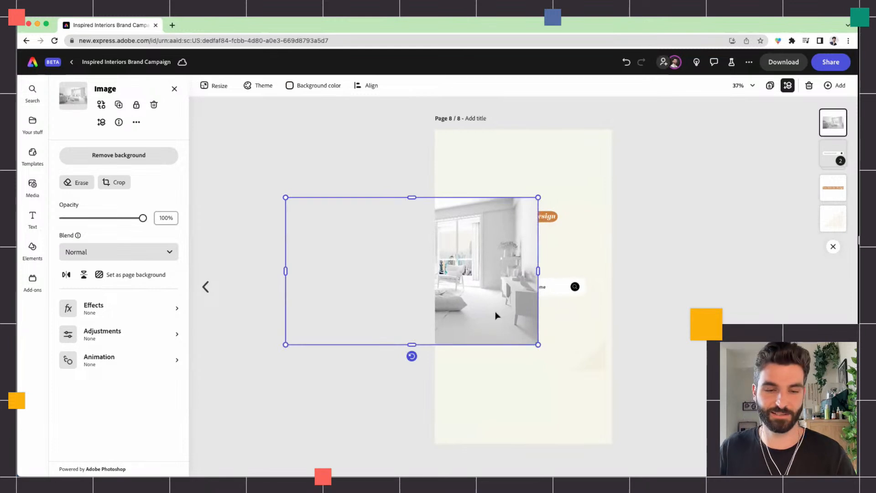
pyautogui.press('super+bracketleft')
pyautogui.press('super+bracketleft')
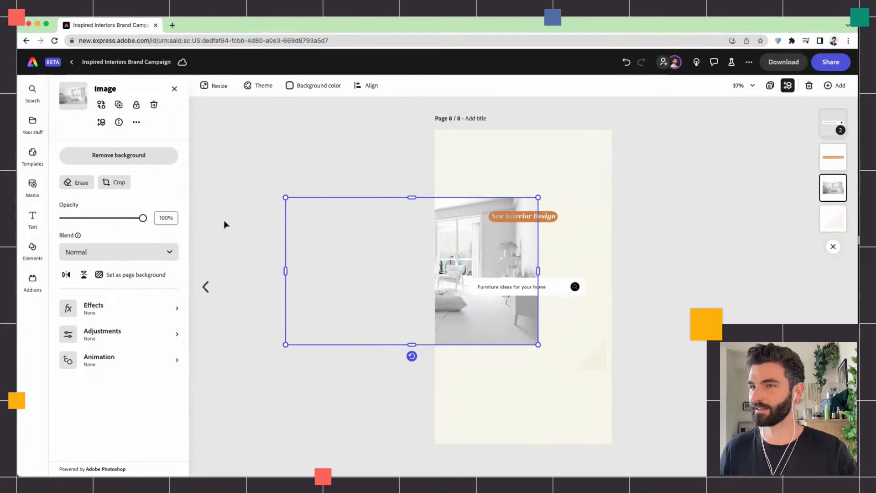
pyautogui.click(31, 187)
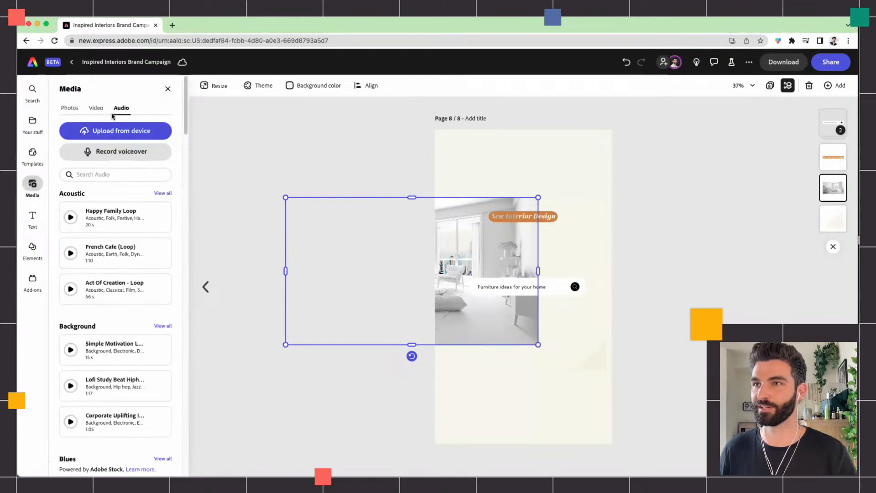
pyautogui.click(70, 108)
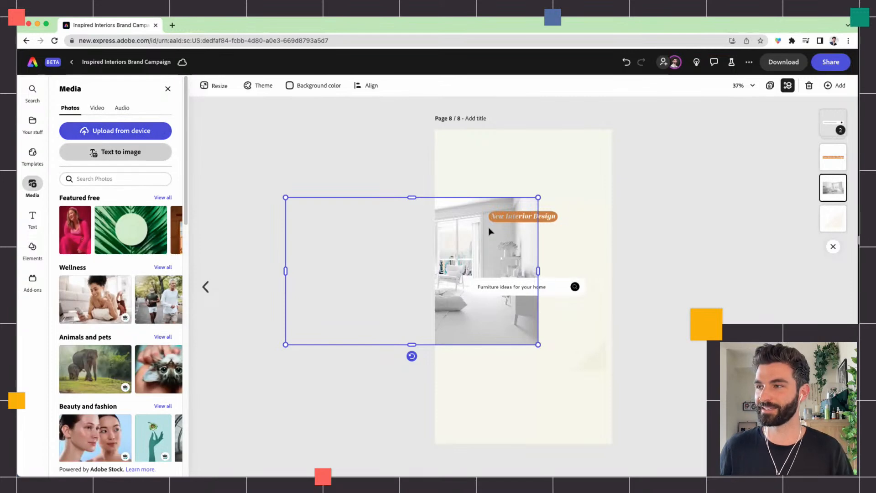
# - Move the "Furniture ideas for your home" search bar up to the empty area above the room photo
pyautogui.click(569, 309)
pyautogui.click(557, 281)
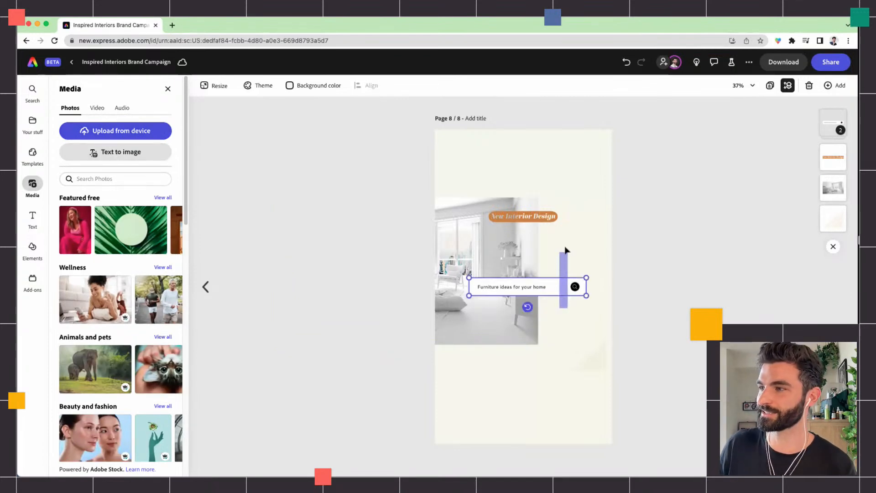
pyautogui.click(566, 290)
pyautogui.moveTo(565, 292); pyautogui.dragTo(560, 169)
# - Group the search bar's text with its magnifier icon and delete that group, keeping only the white rounded rectangle
pyautogui.click(563, 185)
pyautogui.click(569, 164)
pyautogui.click(90, 141)
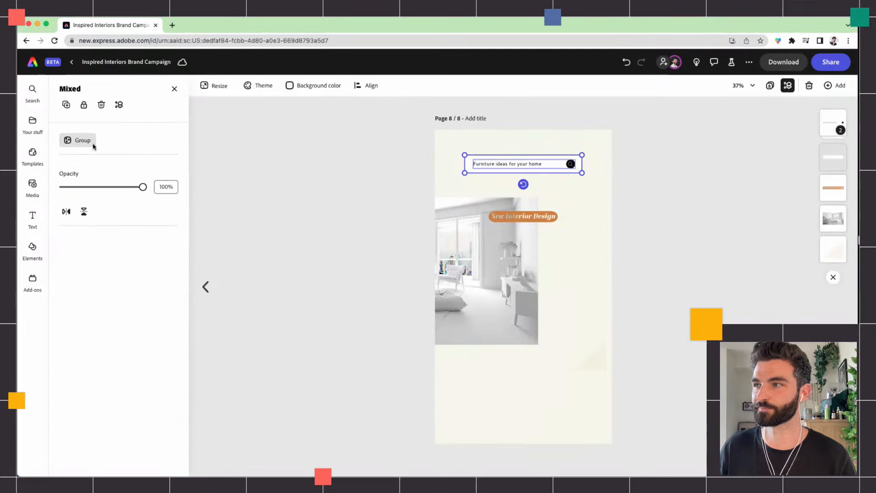
pyautogui.click(568, 188)
pyautogui.click(570, 165)
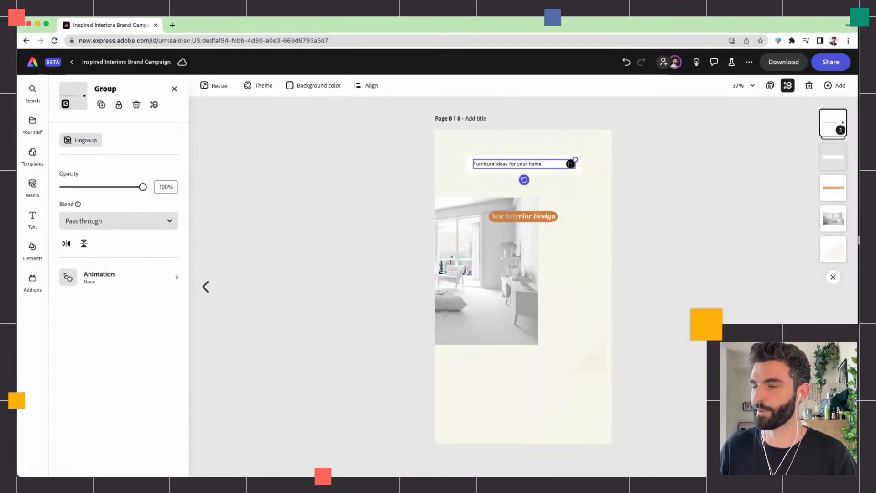
pyautogui.click(522, 173)
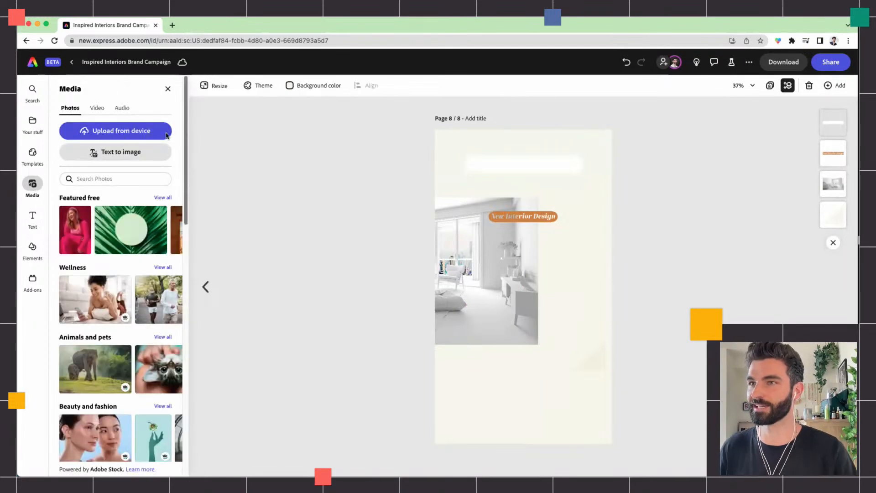
# - Add a new text box in the middle of the story page
pyautogui.click(33, 218)
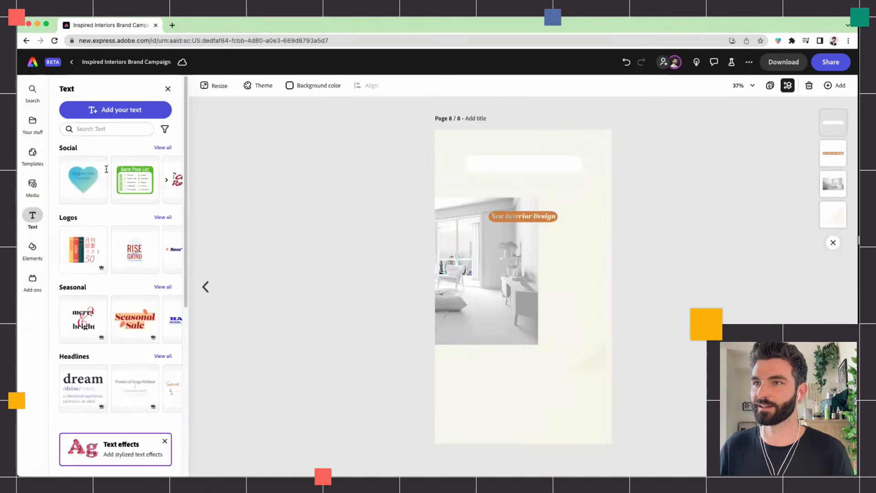
pyautogui.click(105, 108)
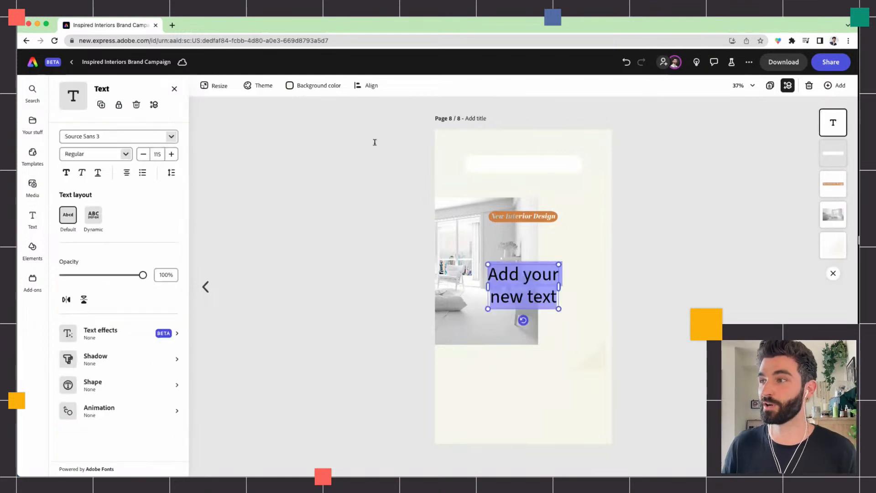
pyautogui.click(528, 169)
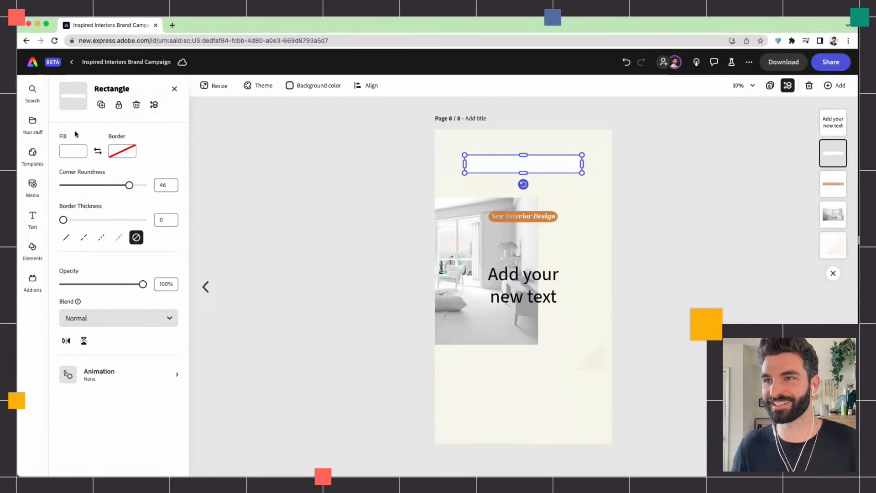
pyautogui.click(73, 151)
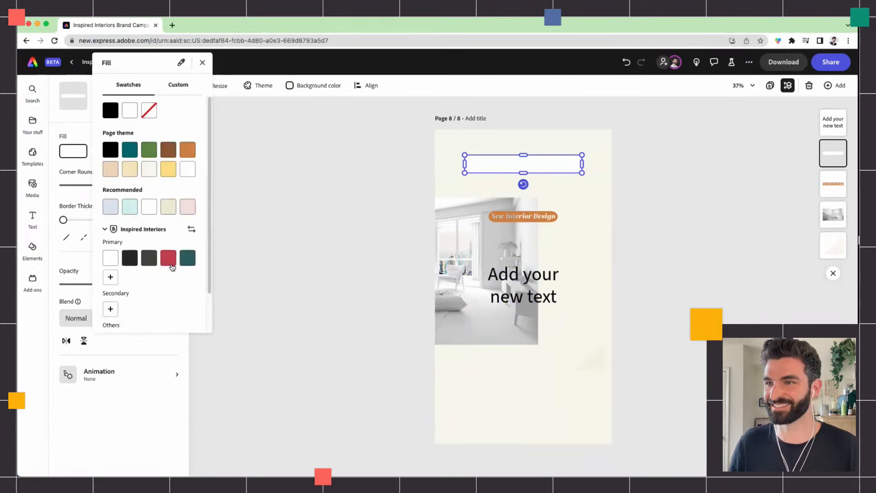
pyautogui.click(576, 389)
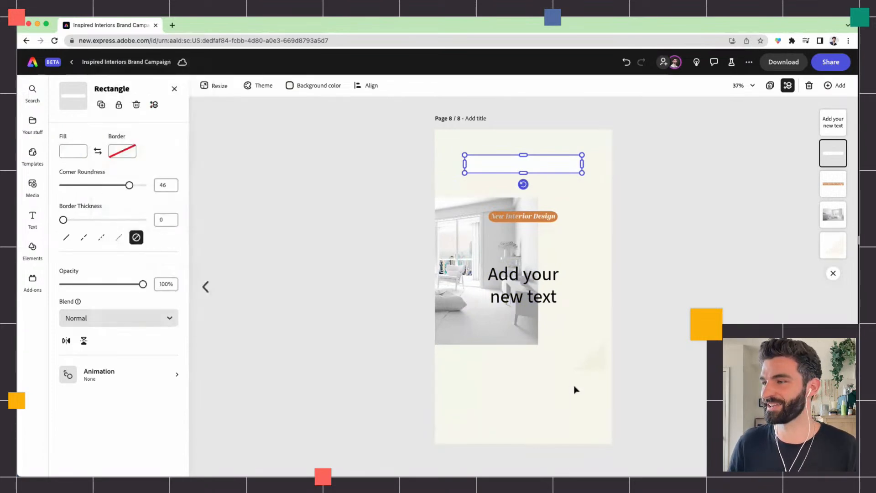
# - Set the page background to the Inspired Interiors brand red and delete the faint decorative overlay behind the photo
pyautogui.click(293, 89)
pyautogui.click(356, 300)
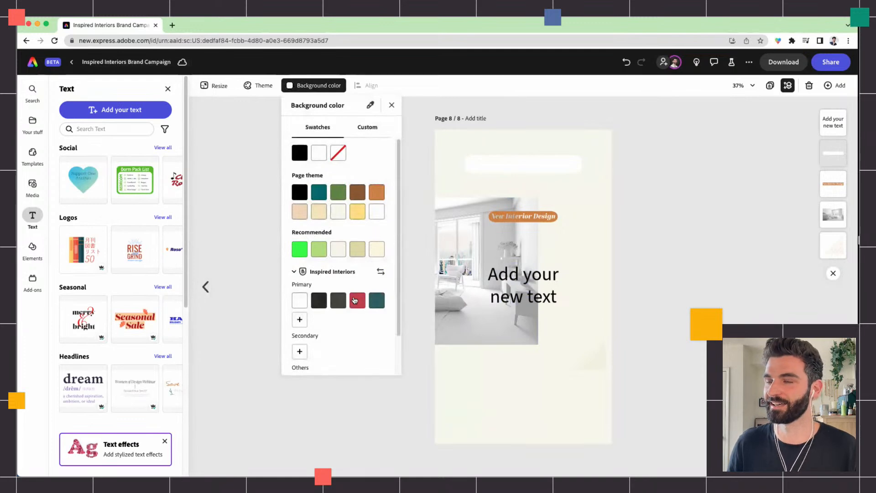
pyautogui.click(673, 291)
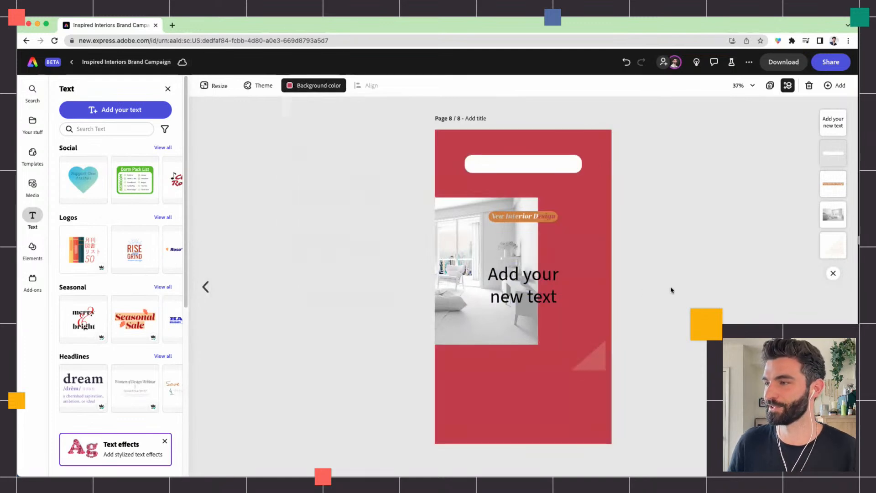
pyautogui.click(595, 362)
pyautogui.press('Delete')
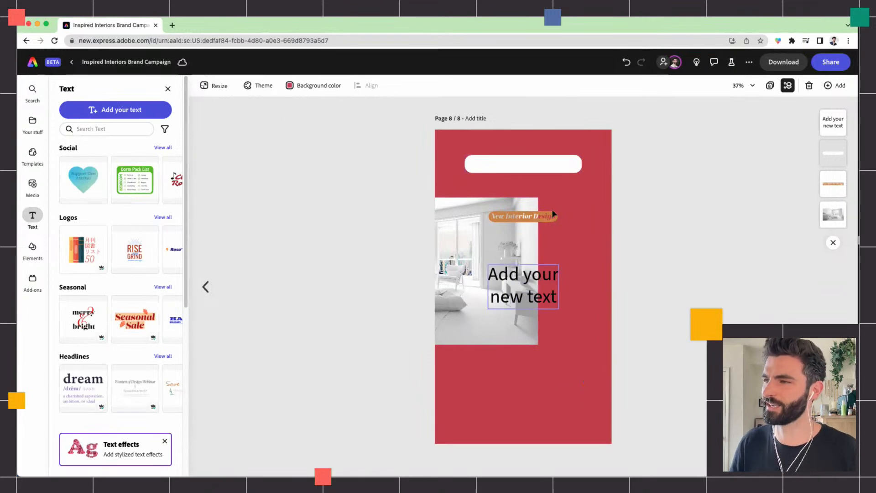
# - Make the rounded rectangle above the room photo about twice as tall and fill it with the brand's dark grey
pyautogui.click(524, 169)
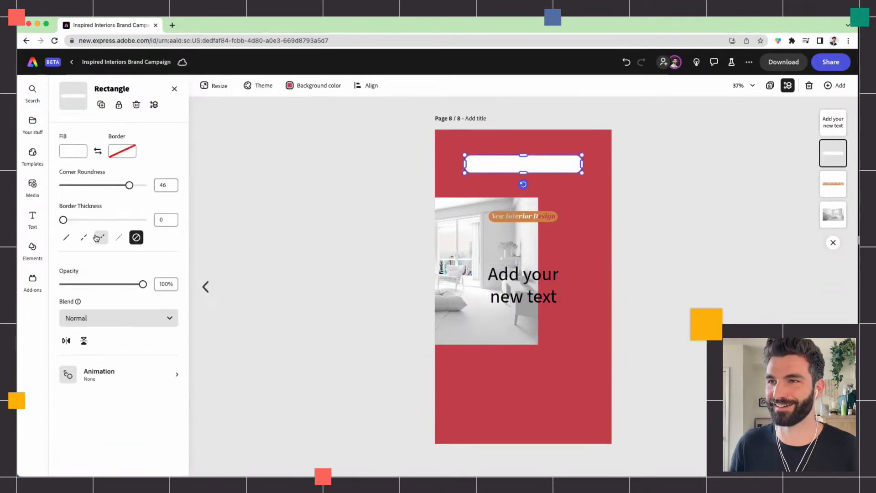
pyautogui.moveTo(520, 172)
pyautogui.mouseDown()
pyautogui.moveTo(523, 193)
pyautogui.moveTo(523, 162)
pyautogui.mouseUp()
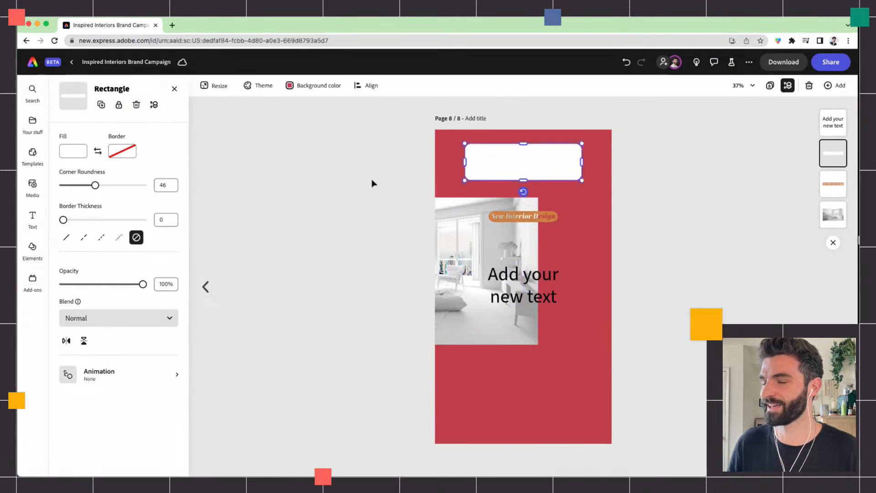
pyautogui.click(69, 152)
pyautogui.click(149, 258)
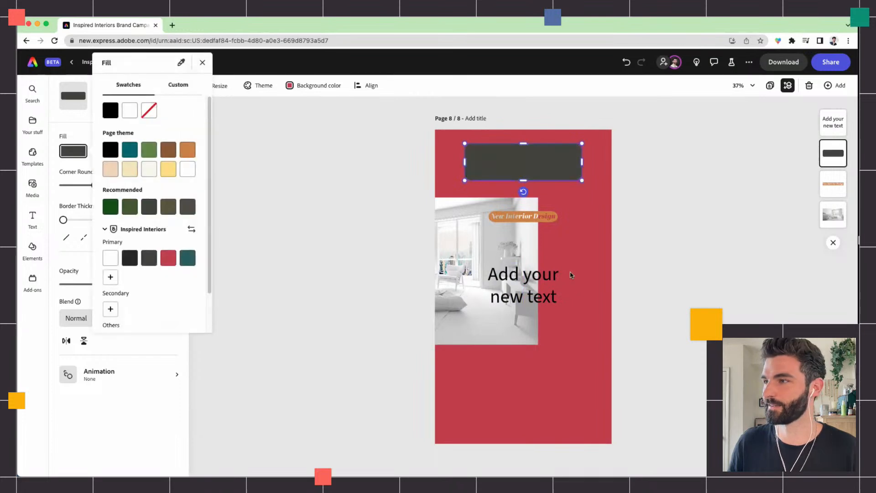
# - Replace the placeholder text in the middle of the page with "This or That?"
pyautogui.click(539, 272)
pyautogui.tripleClick(536, 275)
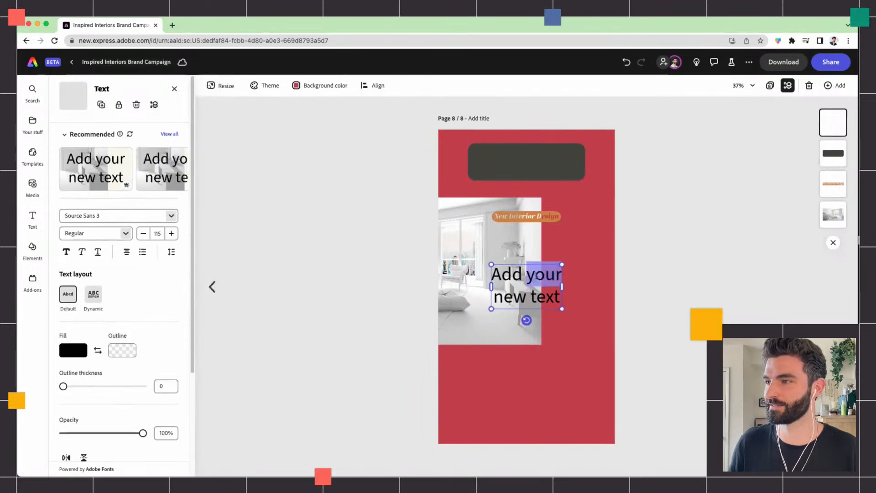
pyautogui.hotkey('ctrl', 'a')
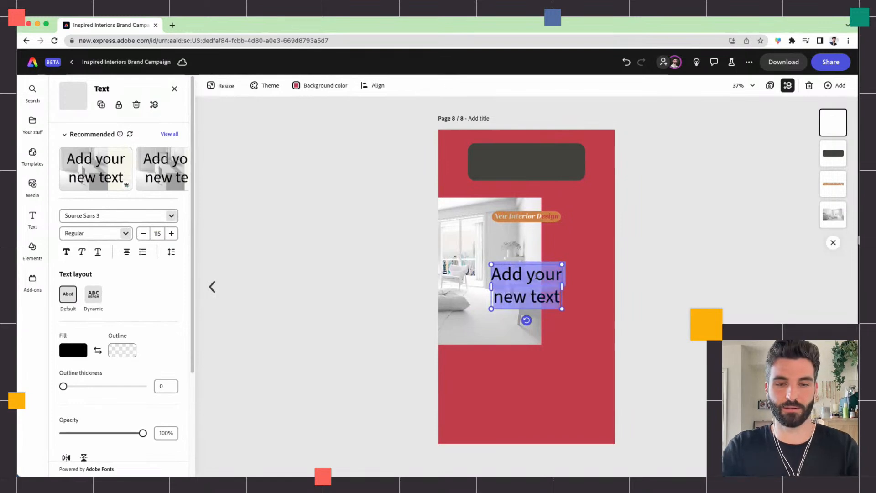
pyautogui.write('This or T')
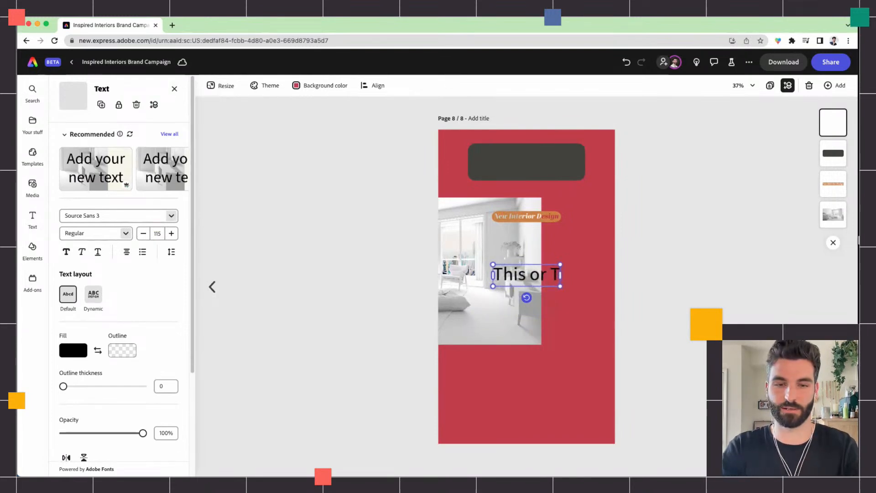
pyautogui.write('hat?')
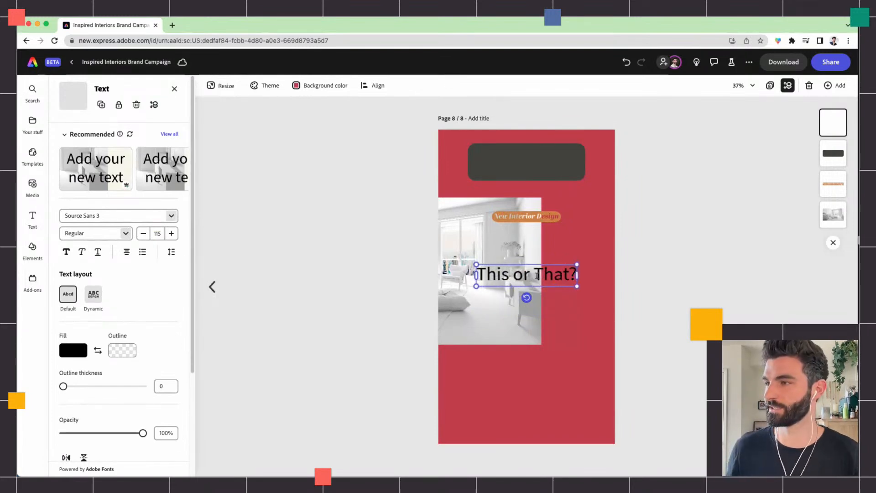
# - Change the fill colour of the whole "This or That?" text to white
pyautogui.click(75, 353)
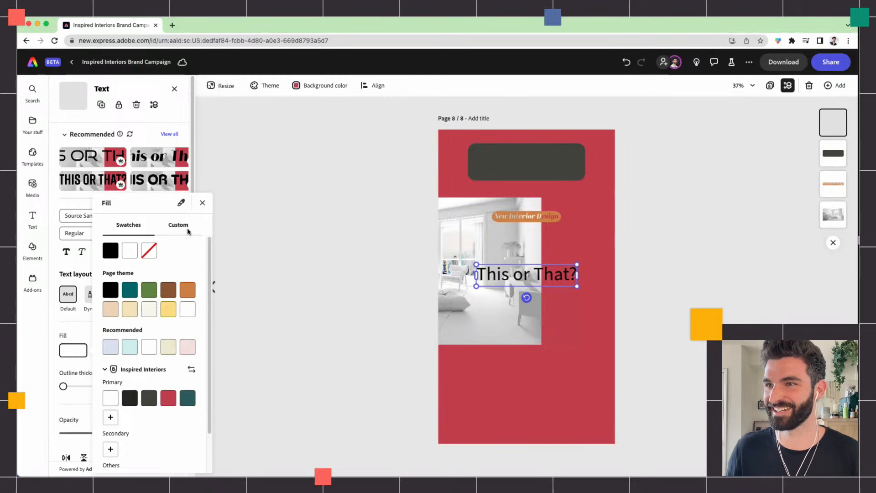
pyautogui.click(273, 303)
pyautogui.tripleClick(553, 275)
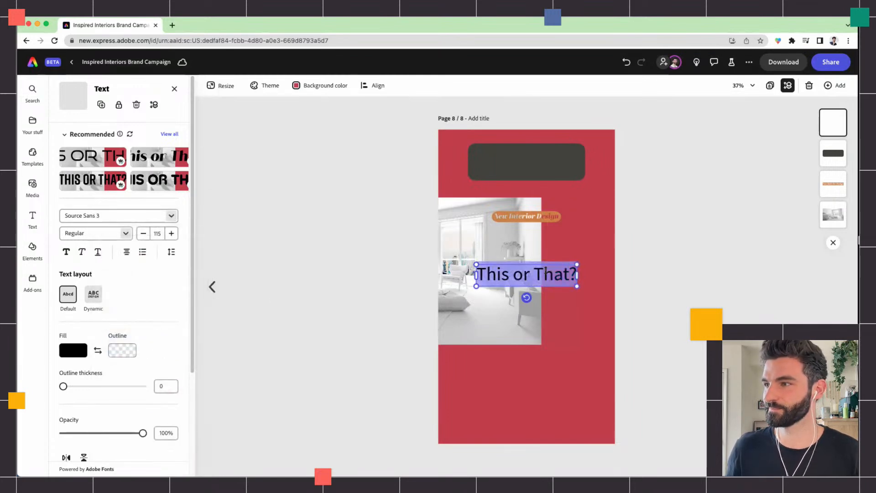
pyautogui.click(83, 353)
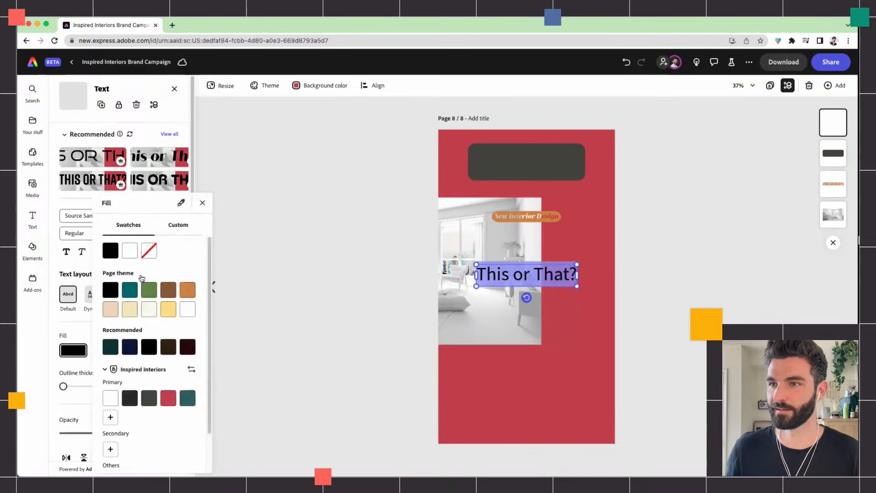
pyautogui.click(182, 313)
pyautogui.click(280, 192)
# - Set the "This or That?" text in the brand font Gala Bold and center it on the dark rounded rectangle
pyautogui.click(170, 218)
pyautogui.click(170, 217)
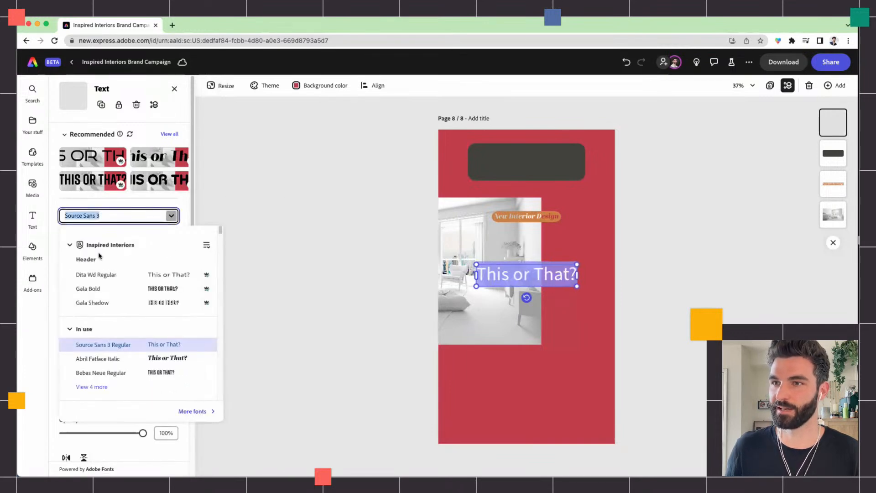
pyautogui.click(98, 289)
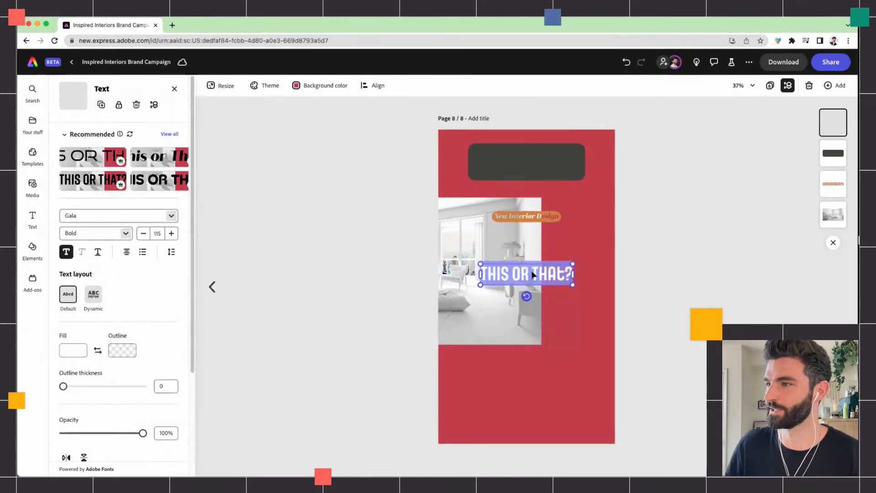
pyautogui.moveTo(527, 284); pyautogui.dragTo(526, 171)
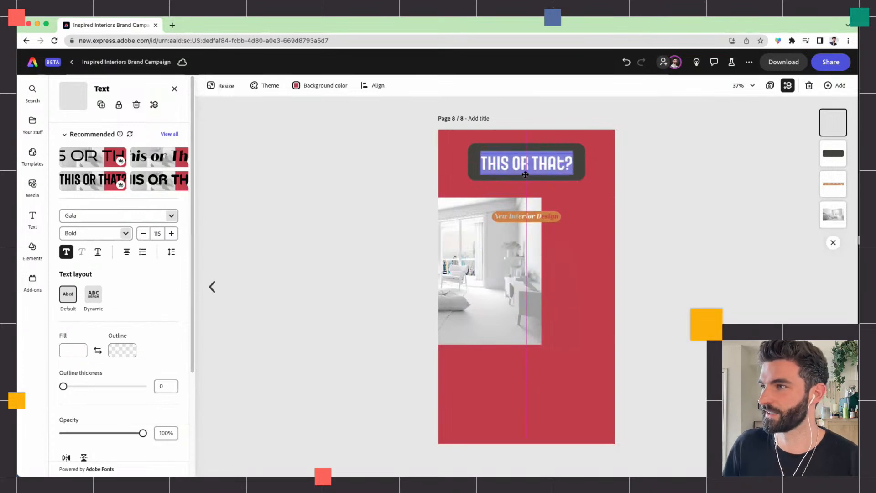
pyautogui.click(622, 230)
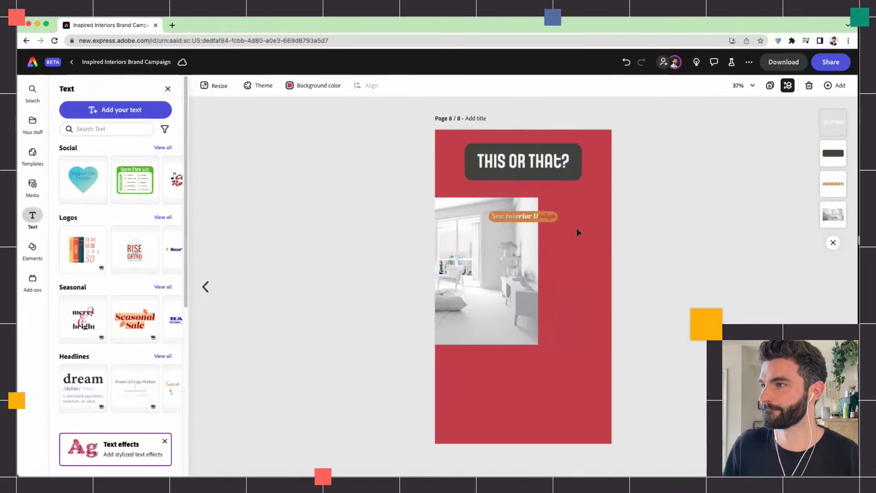
# - Delete the "New Interior Design" label and place a half-size copy of the heading with its dark rectangle on the room photo
pyautogui.click(547, 219)
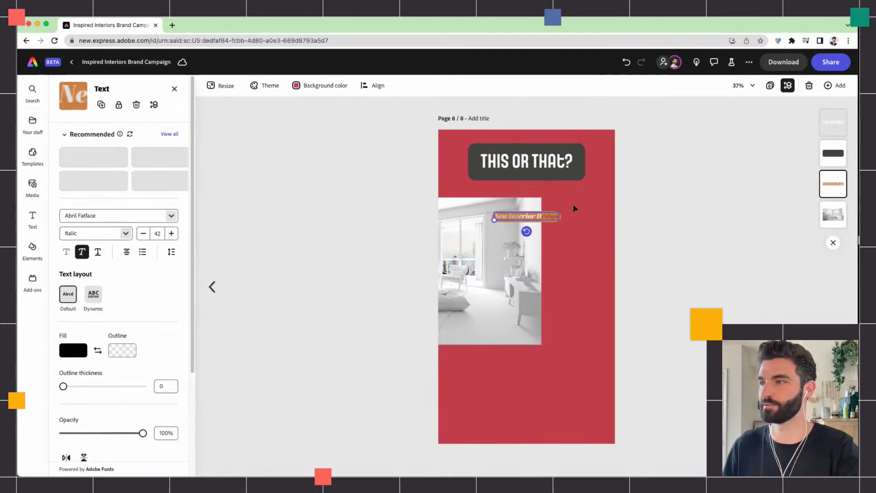
pyautogui.press('Delete')
pyautogui.moveTo(634, 186); pyautogui.dragTo(500, 275)
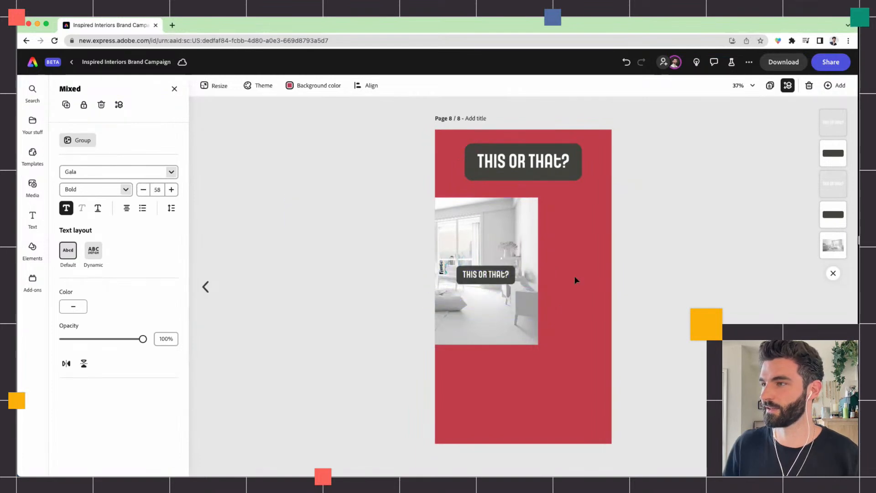
pyautogui.click(575, 277)
# - Change the small label's text to "Clean", enlarge it to size 88 and center it on its dark rectangle
pyautogui.click(492, 276)
pyautogui.click(491, 275)
pyautogui.write('clean')
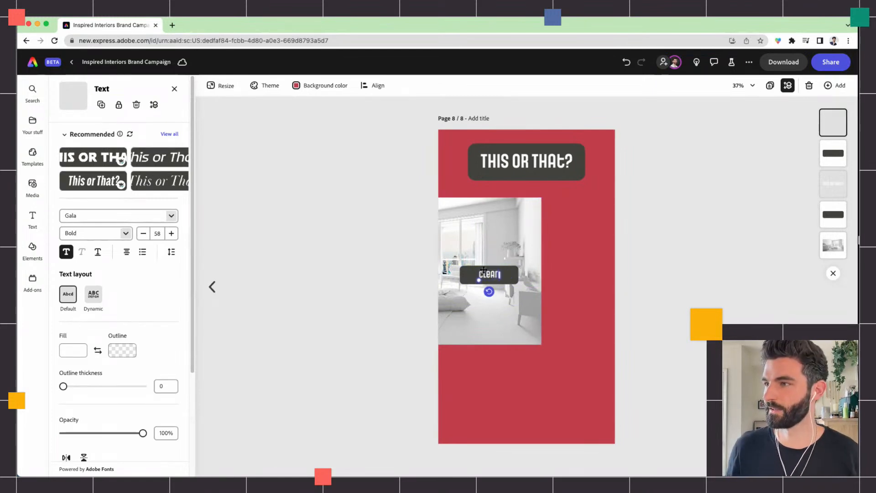
pyautogui.moveTo(479, 281); pyautogui.dragTo(467, 288)
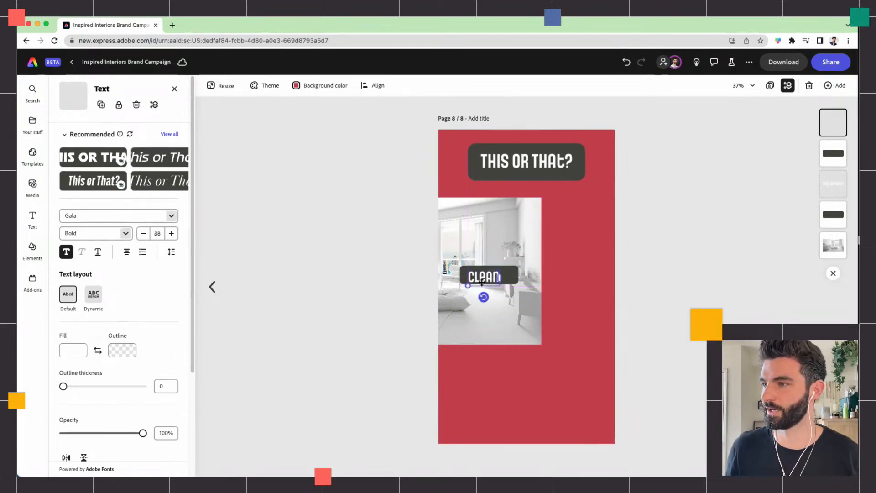
pyautogui.moveTo(498, 272); pyautogui.dragTo(502, 269)
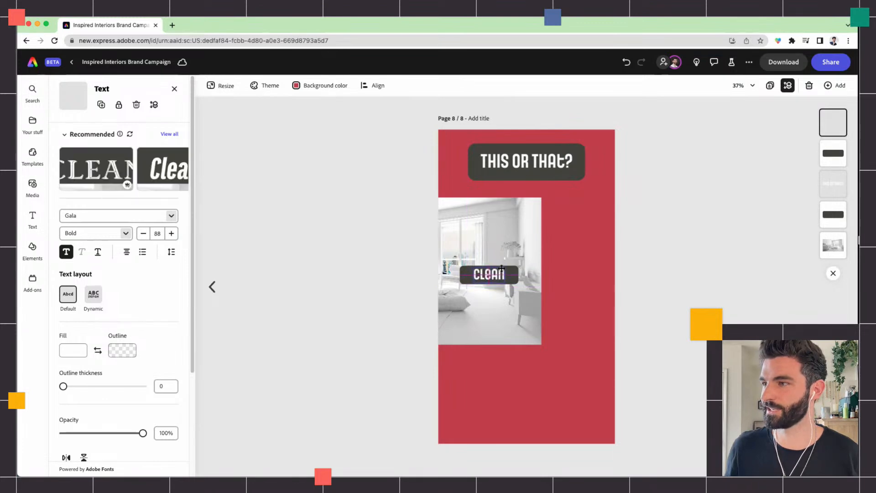
pyautogui.click(579, 281)
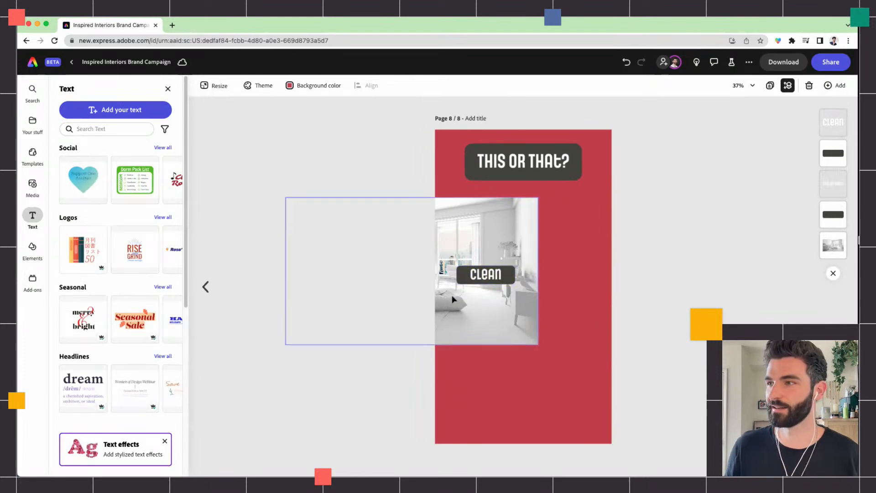
# - Shift the room photo left to fill only the page's left half, and center the grouped "Clean" label on its visible part
pyautogui.moveTo(531, 256); pyautogui.dragTo(507, 252)
pyautogui.click(505, 277)
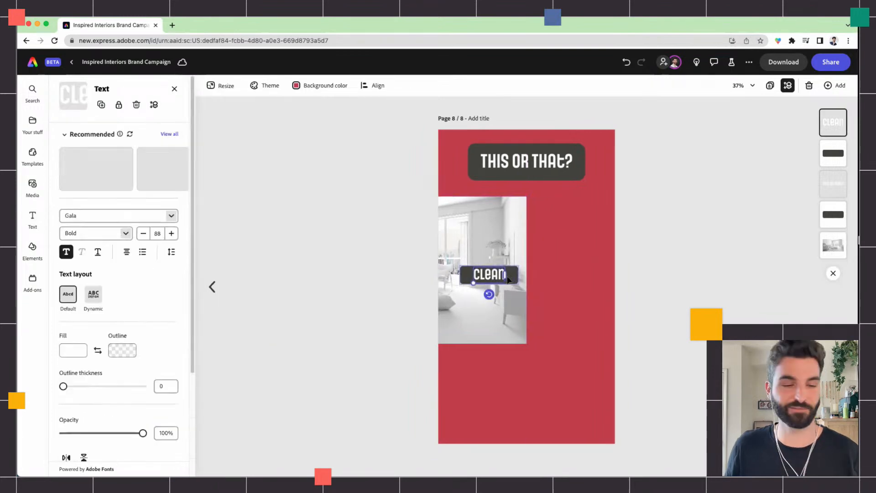
pyautogui.keyDown('shift'); pyautogui.click(509, 279); pyautogui.keyUp('shift')
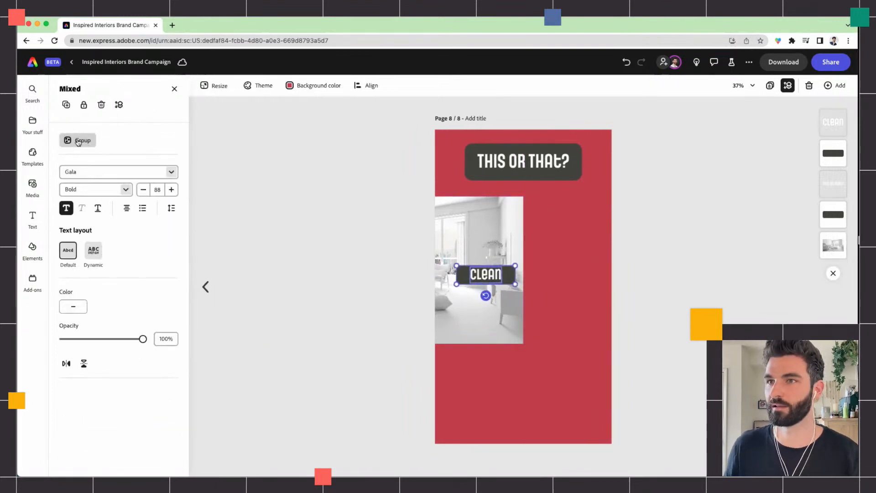
pyautogui.click(79, 141)
pyautogui.moveTo(485, 274); pyautogui.dragTo(475, 267)
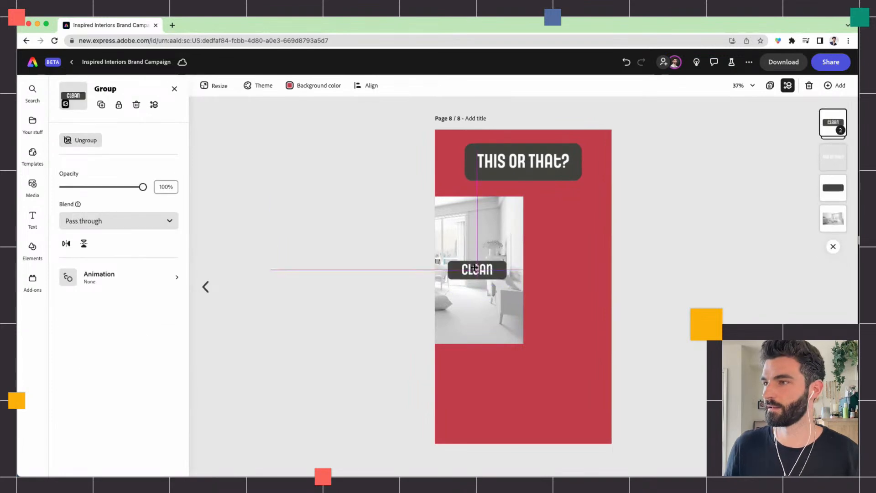
pyautogui.click(576, 267)
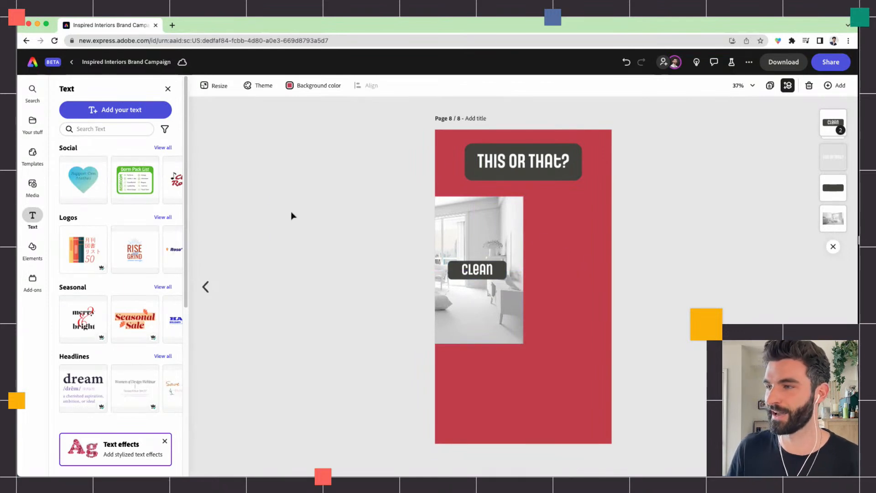
# - Generate a square text-to-image picture from the prompt "loft style apartment" with the Photo content type
pyautogui.click(33, 185)
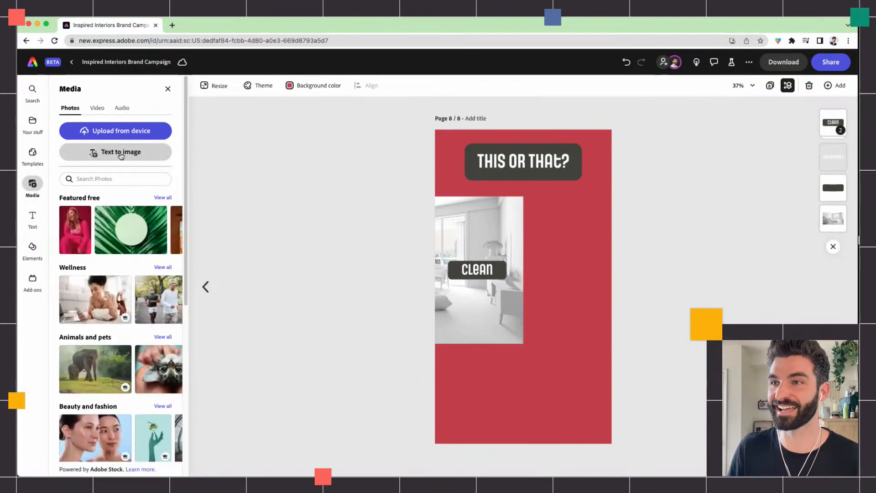
pyautogui.click(121, 155)
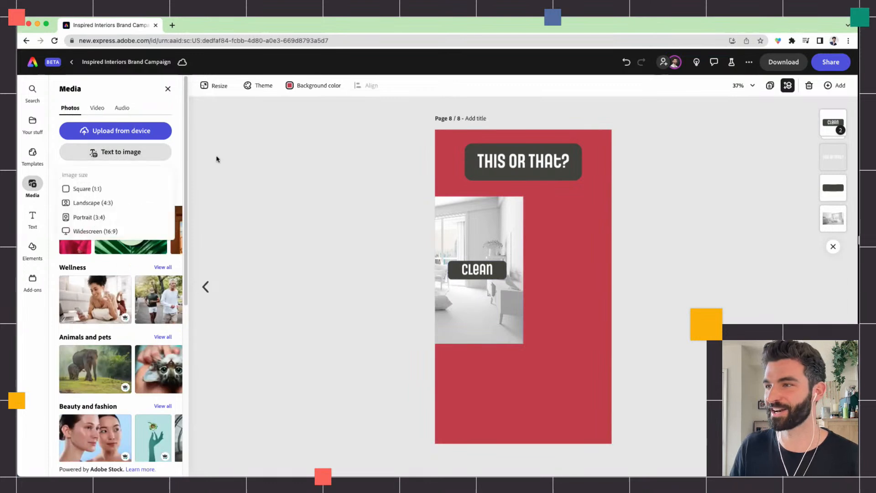
pyautogui.click(100, 190)
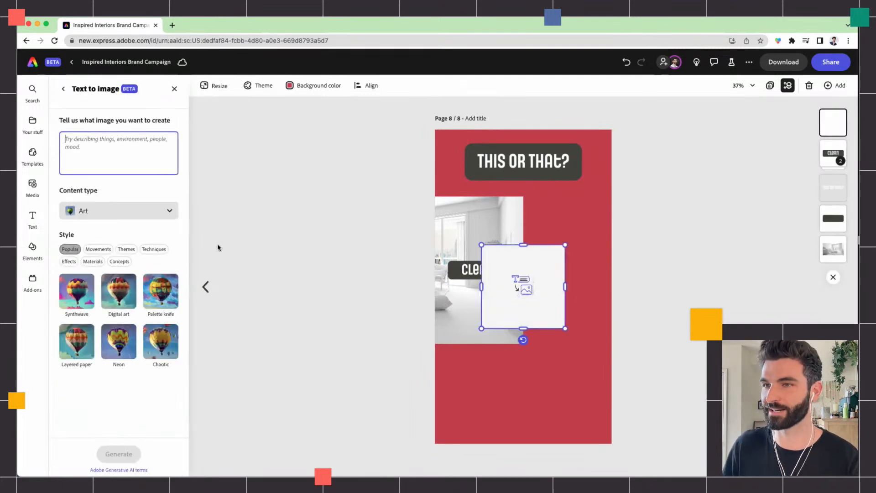
pyautogui.click(149, 211)
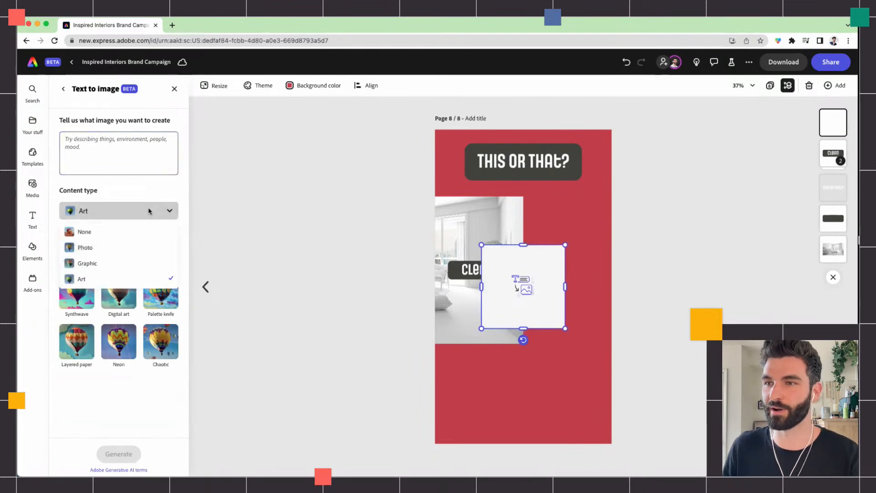
pyautogui.click(111, 249)
pyautogui.click(101, 155)
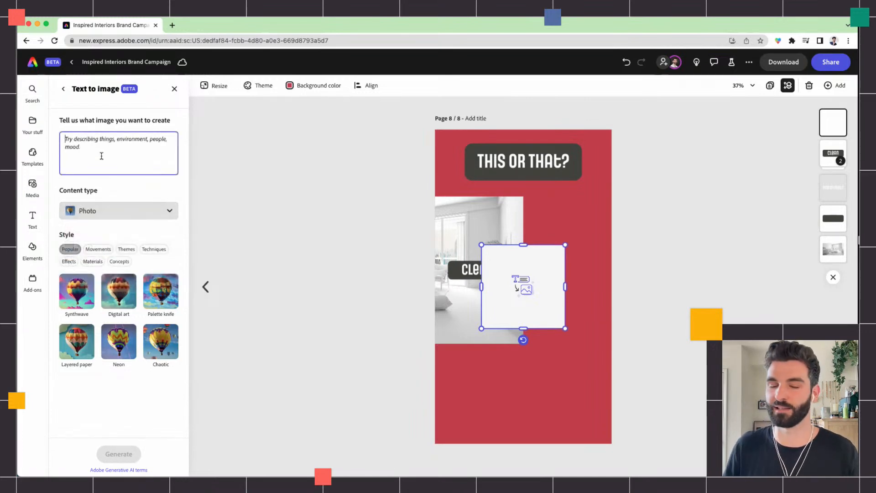
pyautogui.write('loft style ap')
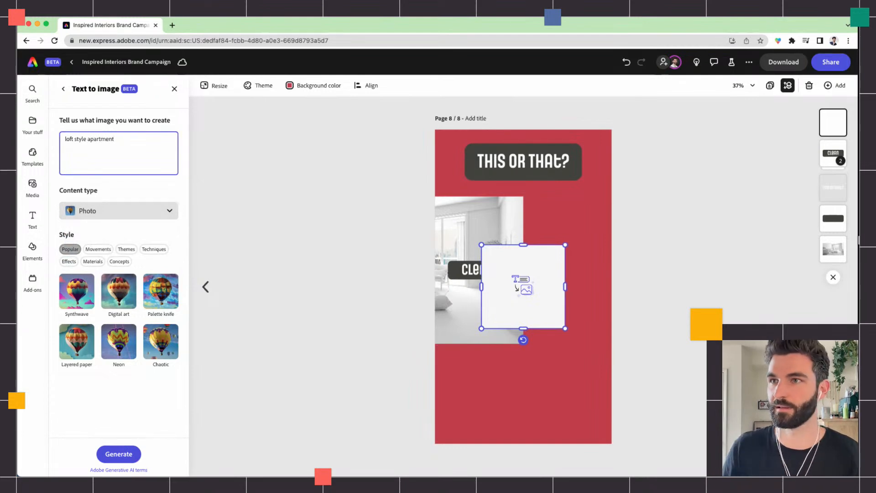
pyautogui.write('artment')
pyautogui.click(121, 455)
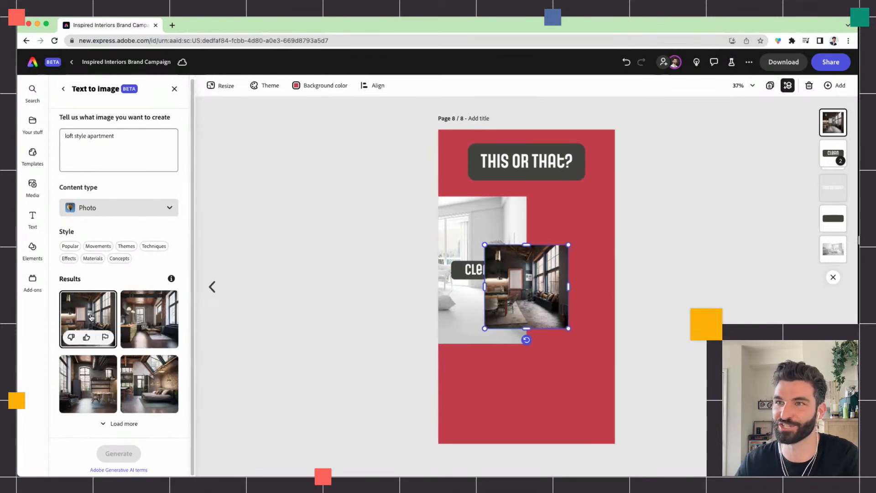
# - Position the generated loft image beside the white room photo and enlarge it to fill the page's right half at matching height
pyautogui.moveTo(536, 304); pyautogui.dragTo(578, 252)
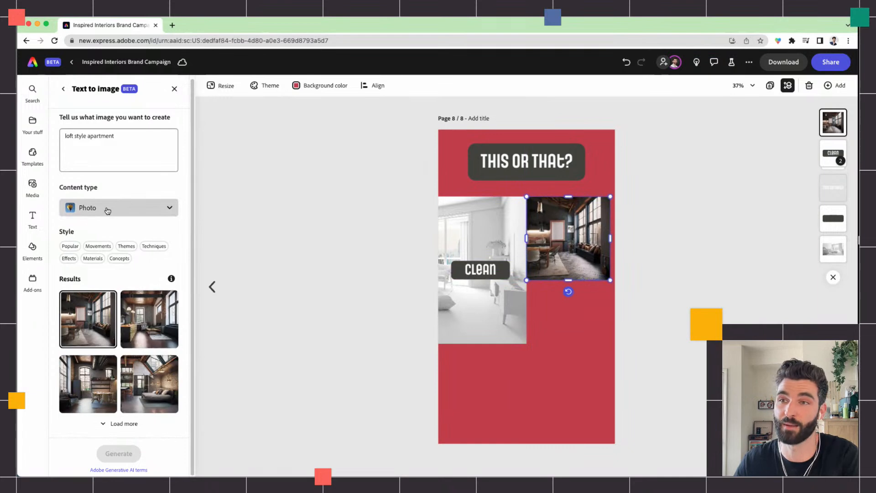
pyautogui.moveTo(611, 280); pyautogui.dragTo(676, 342)
pyautogui.click(701, 265)
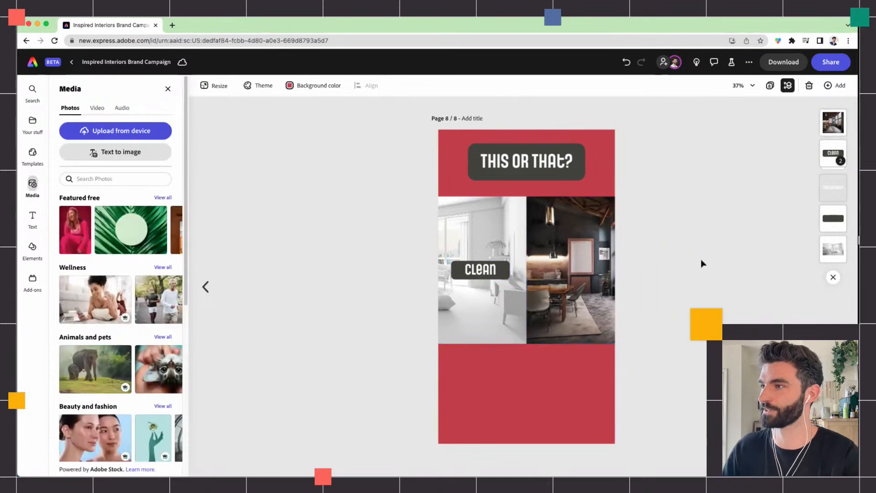
# - Duplicate the "Clean" label, place the copy level with it on the loft image, and ungroup the copy
pyautogui.click(475, 270)
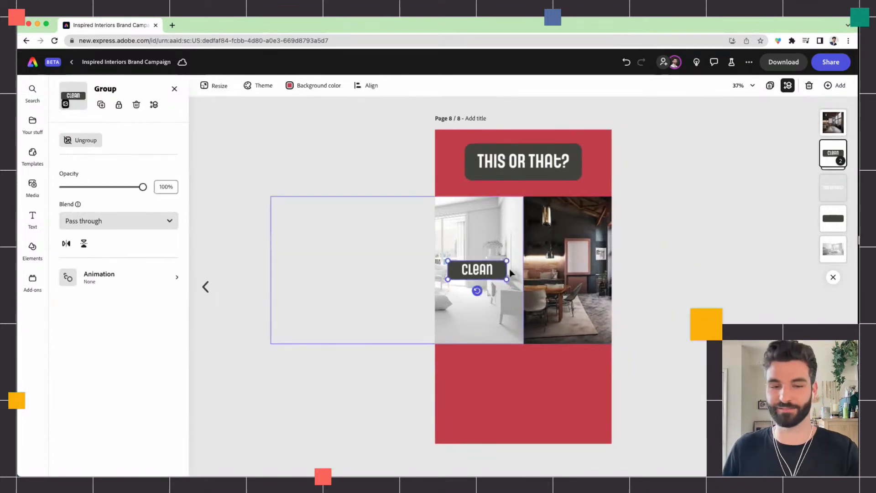
pyautogui.press('super+d')
pyautogui.moveTo(505, 273); pyautogui.dragTo(581, 271)
pyautogui.click(68, 140)
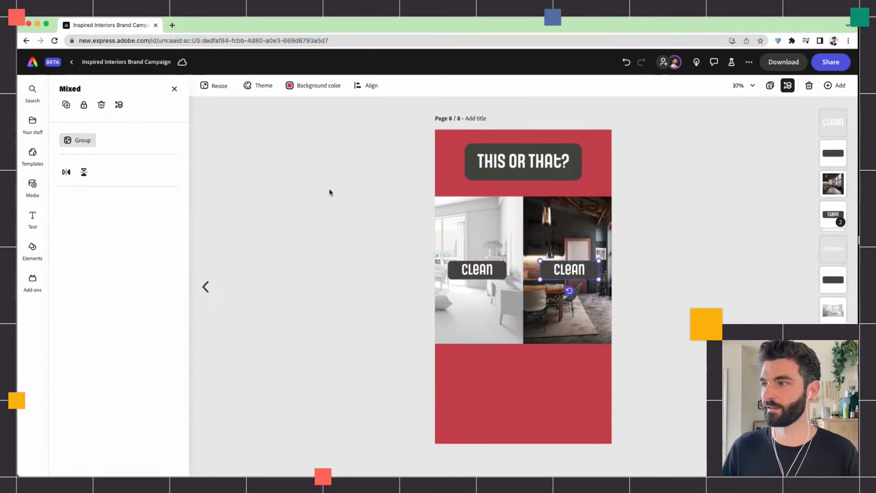
# - Change the text of the label on the loft image to "LOFT"
pyautogui.click(328, 189)
pyautogui.click(572, 274)
pyautogui.doubleClick(572, 269)
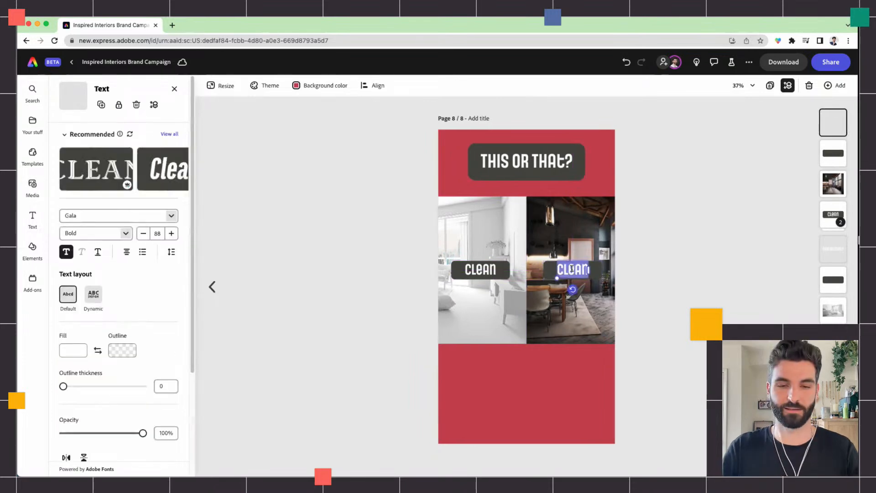
pyautogui.press('BackSpace')
pyautogui.write('LO')
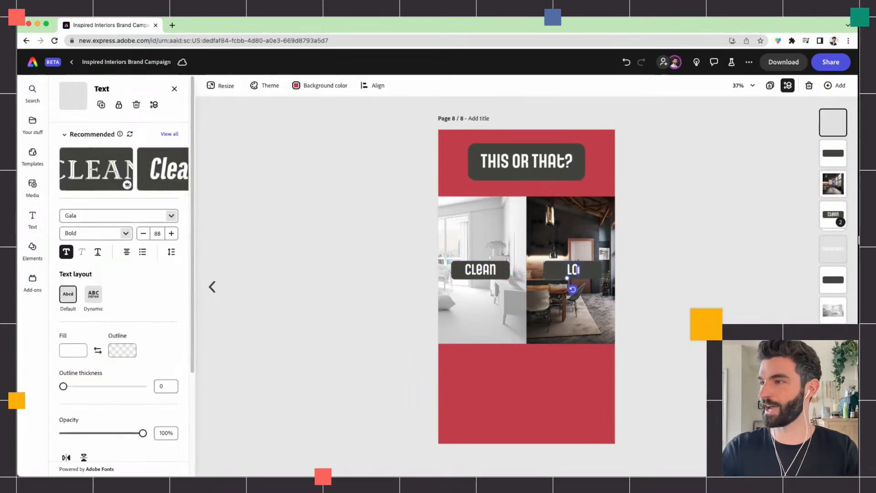
pyautogui.write('FT')
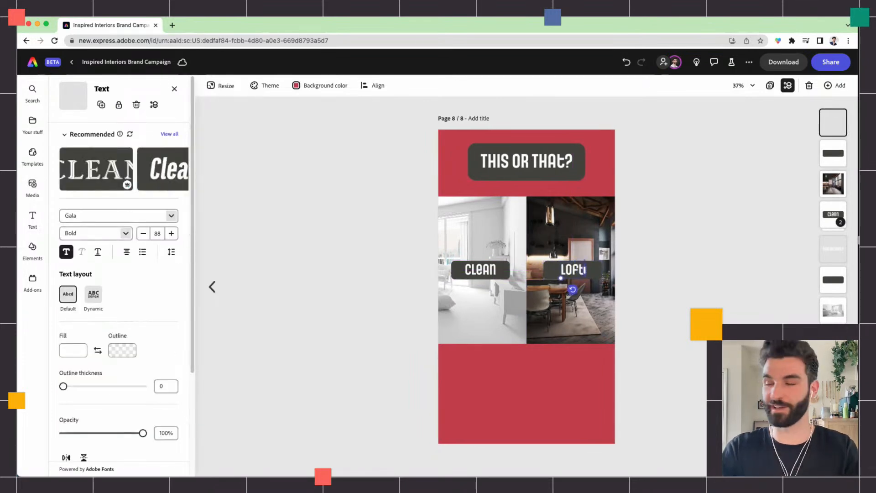
pyautogui.click(626, 272)
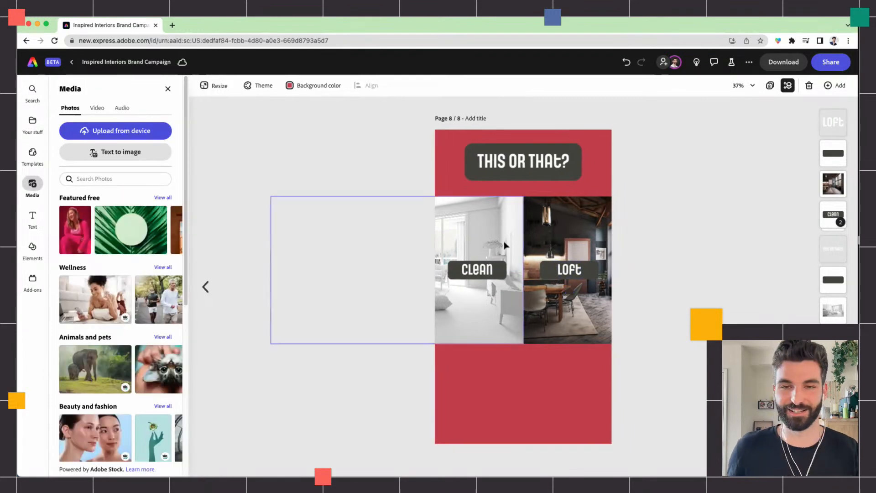
# - Group the "Loft" text with its dark rectangle
pyautogui.click(583, 271)
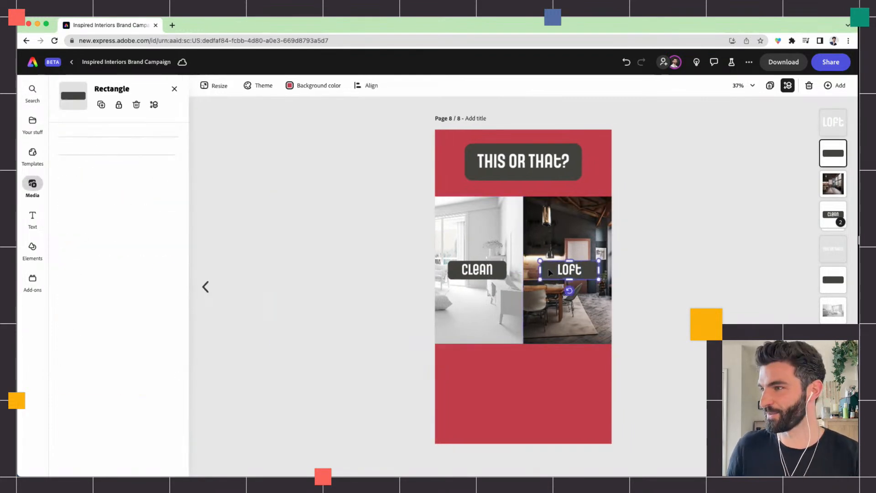
pyautogui.keyDown('shift'); pyautogui.click(583, 271); pyautogui.keyUp('shift')
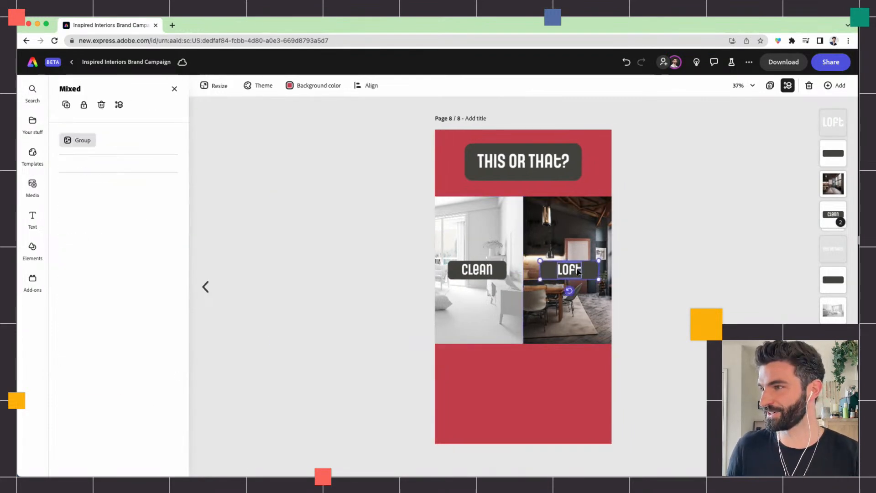
pyautogui.click(80, 141)
pyautogui.click(677, 276)
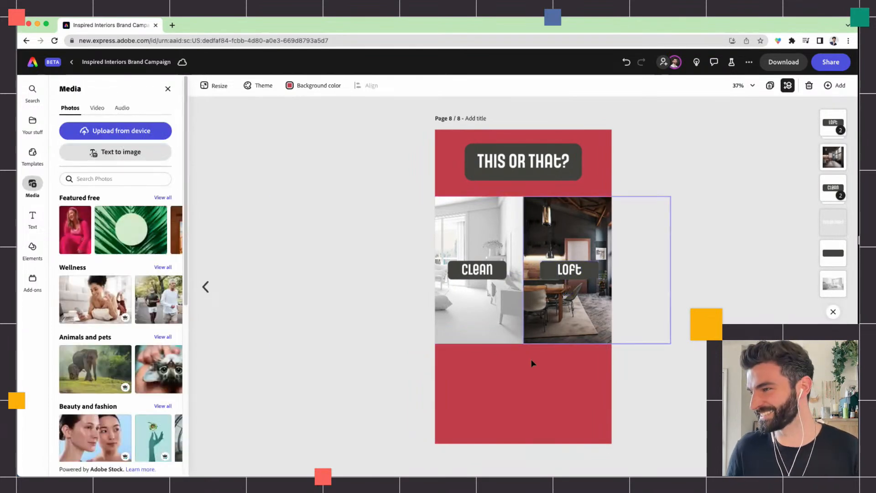
# - Add the white logo from the Inspired Interiors brand library, enlarge it, and place it in the red area below the photos
pyautogui.click(32, 121)
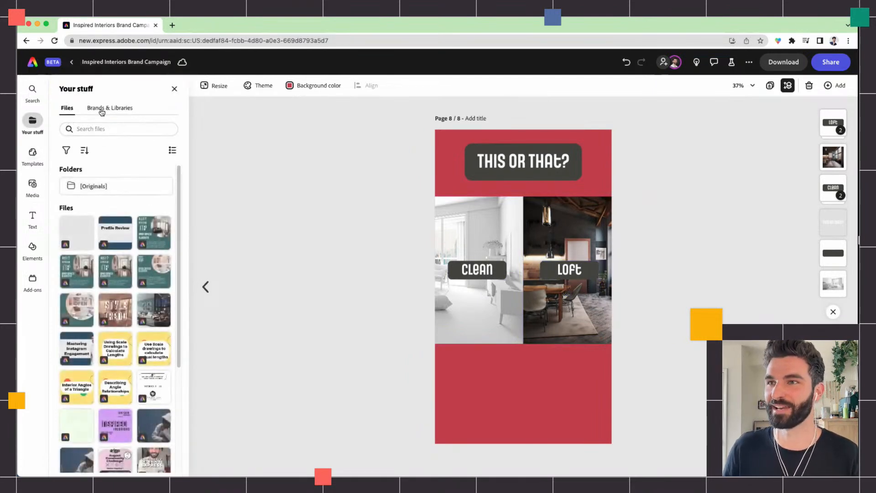
pyautogui.click(102, 109)
pyautogui.click(67, 126)
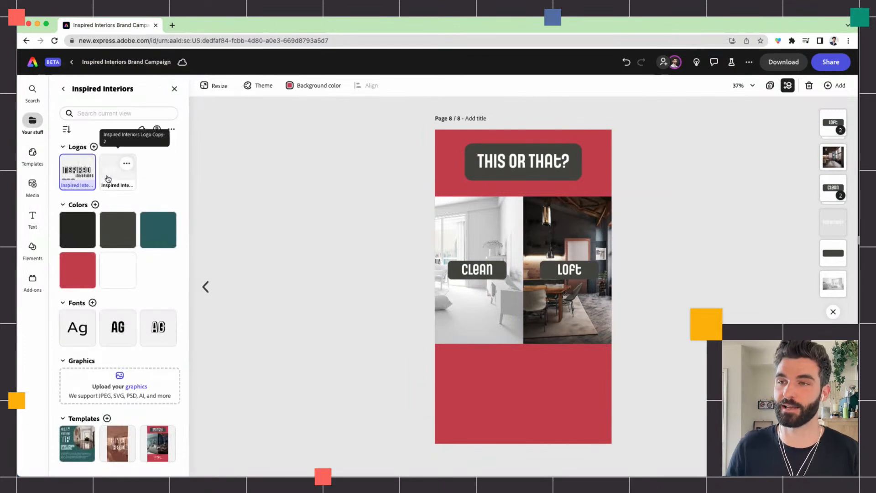
pyautogui.moveTo(108, 178); pyautogui.dragTo(527, 322)
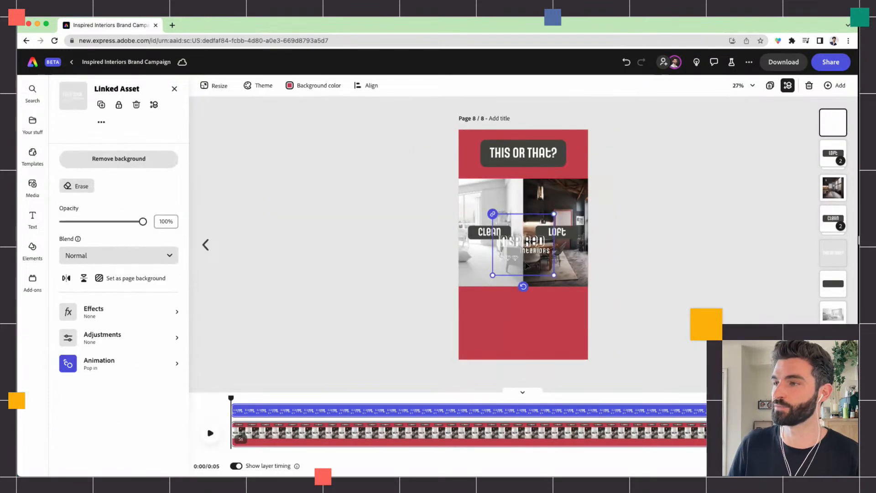
pyautogui.moveTo(548, 344); pyautogui.dragTo(573, 368)
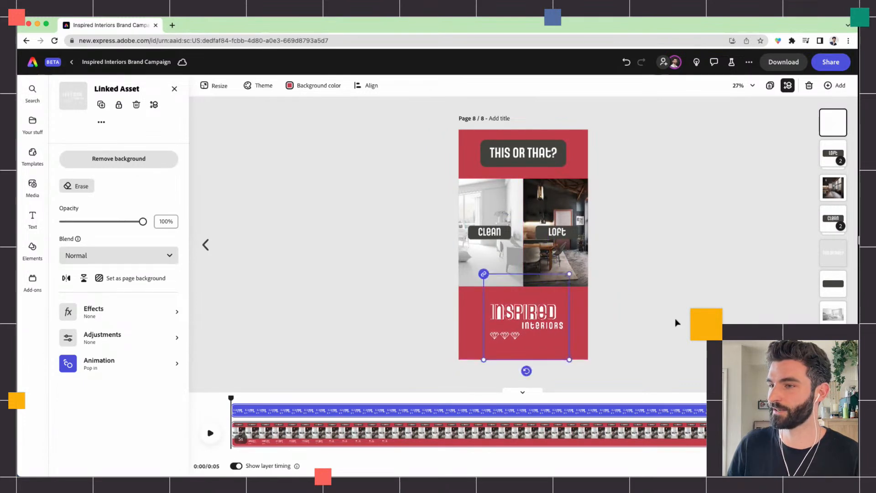
# - Remove the page's duration from the timeline
pyautogui.click(415, 441)
pyautogui.rightClick(414, 439)
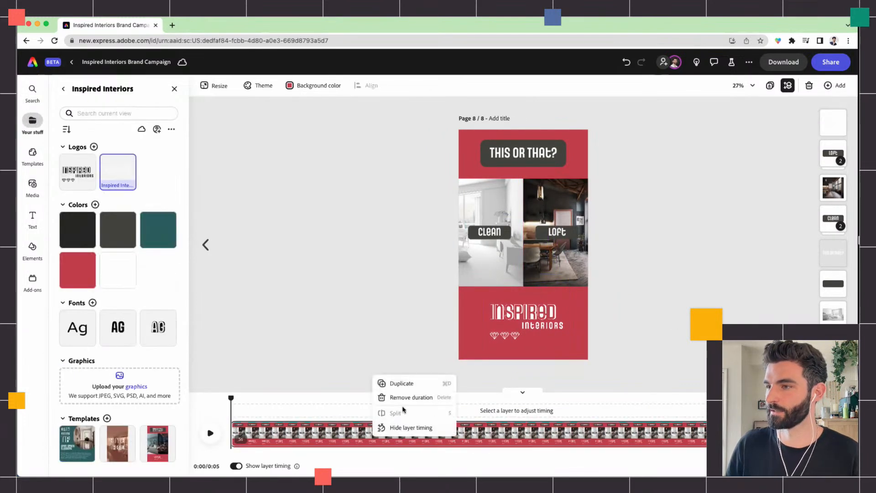
pyautogui.click(403, 397)
pyautogui.moveTo(270, 195); pyautogui.dragTo(482, 345)
pyautogui.click(474, 272)
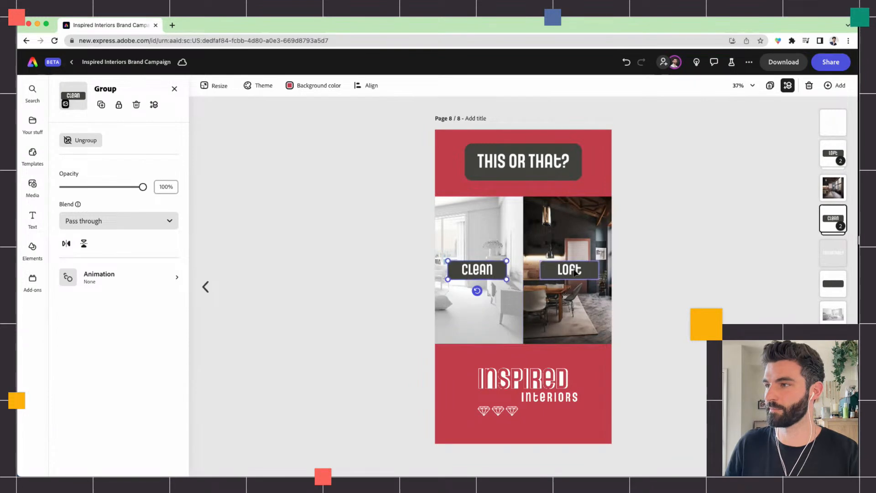
pyautogui.keyDown('shift'); pyautogui.click(575, 272); pyautogui.keyUp('shift')
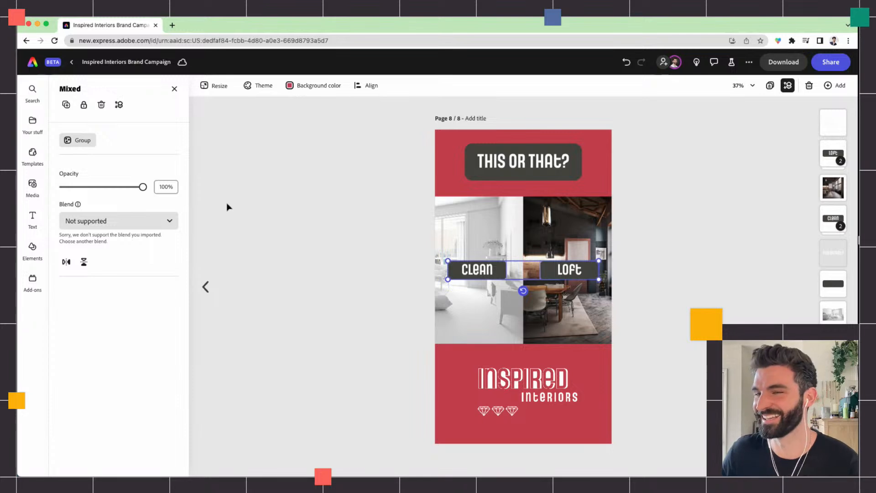
pyautogui.click(338, 159)
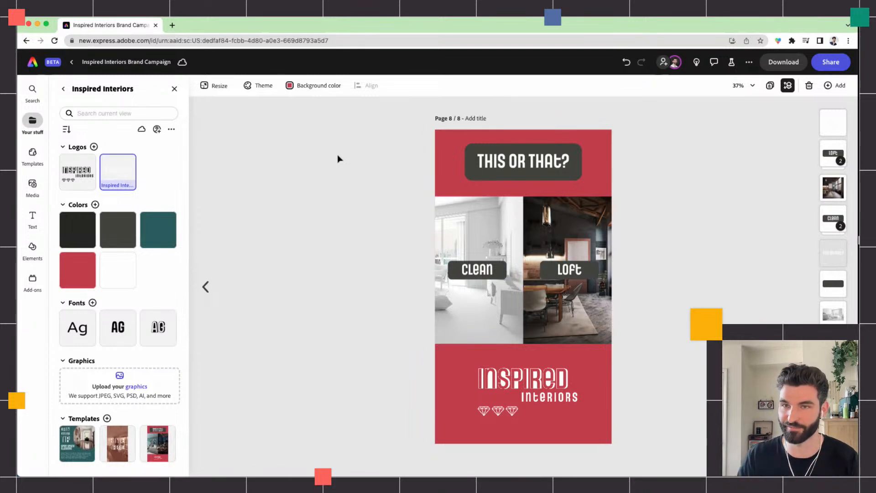
# - Group the "Clean" and "Loft" labels together
pyautogui.click(481, 276)
pyautogui.keyDown('shift'); pyautogui.click(565, 274); pyautogui.keyUp('shift')
pyautogui.click(68, 144)
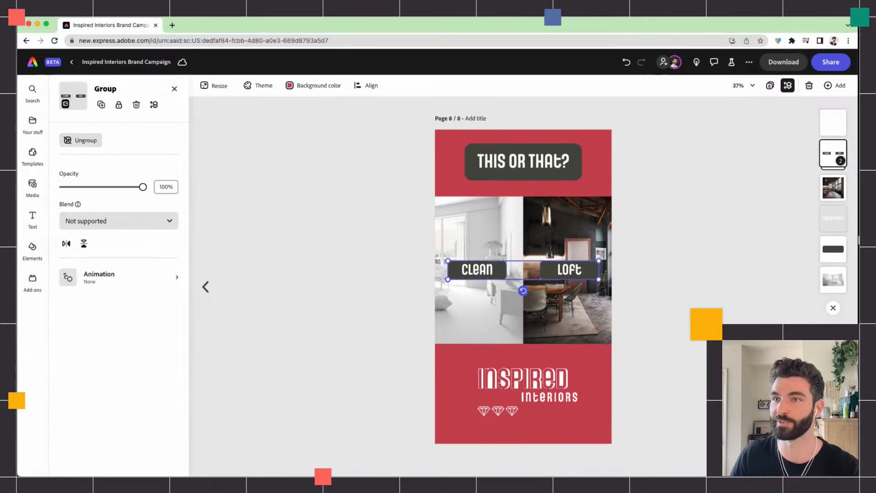
# - Apply the looping Pulse animation to the grouped "Clean" and "Loft" labels and reduce its intensity to 10
pyautogui.click(117, 279)
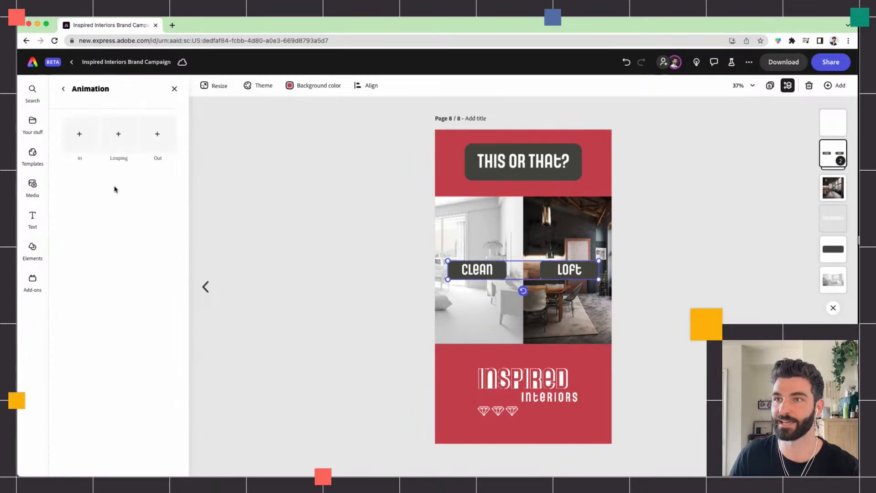
pyautogui.click(115, 140)
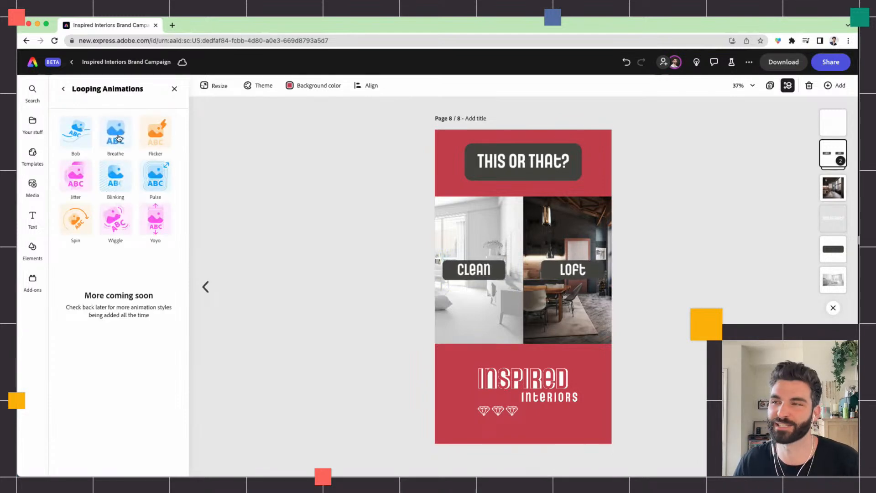
pyautogui.click(118, 138)
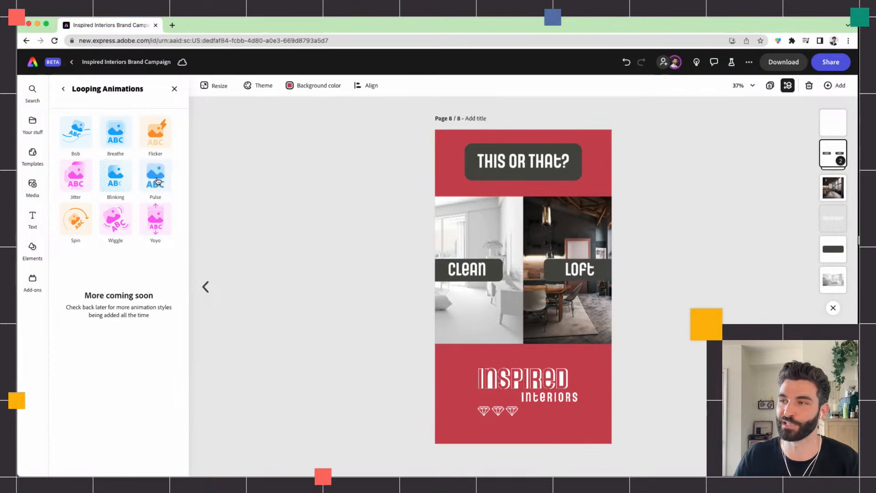
pyautogui.click(156, 180)
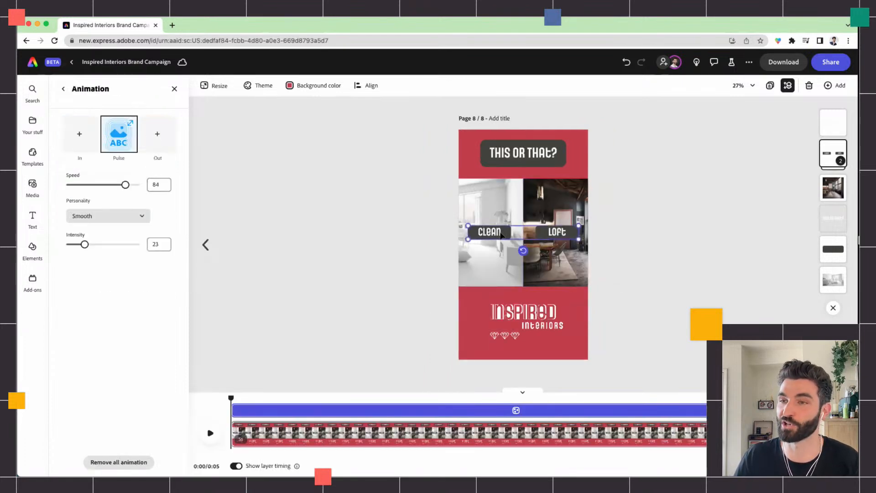
pyautogui.moveTo(85, 245); pyautogui.dragTo(74, 250)
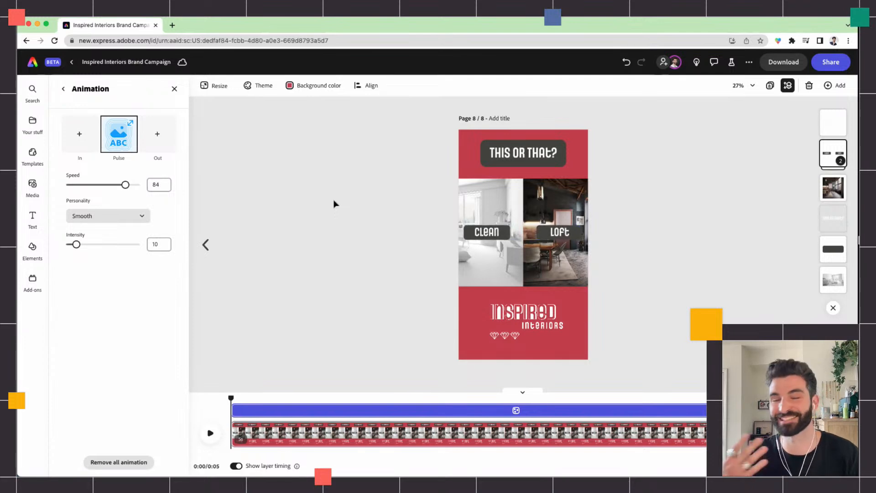
pyautogui.click(336, 203)
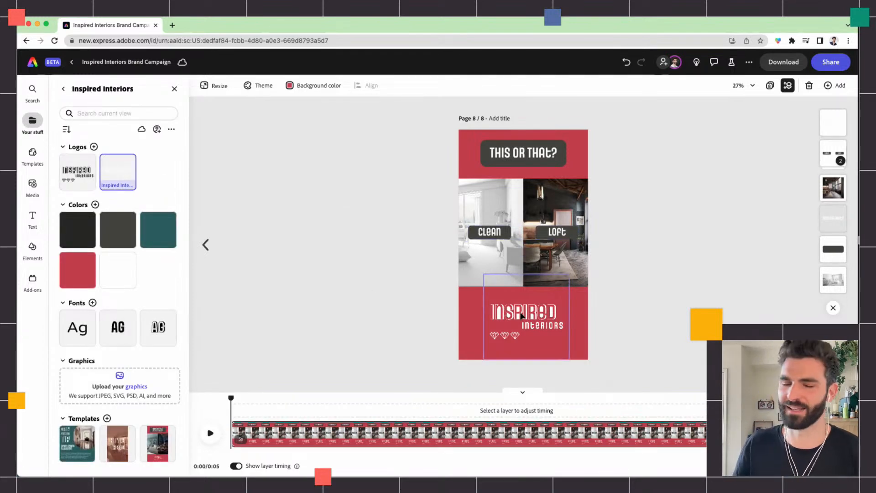
# - Group the "This or That?" heading text with its dark rectangle
pyautogui.click(488, 154)
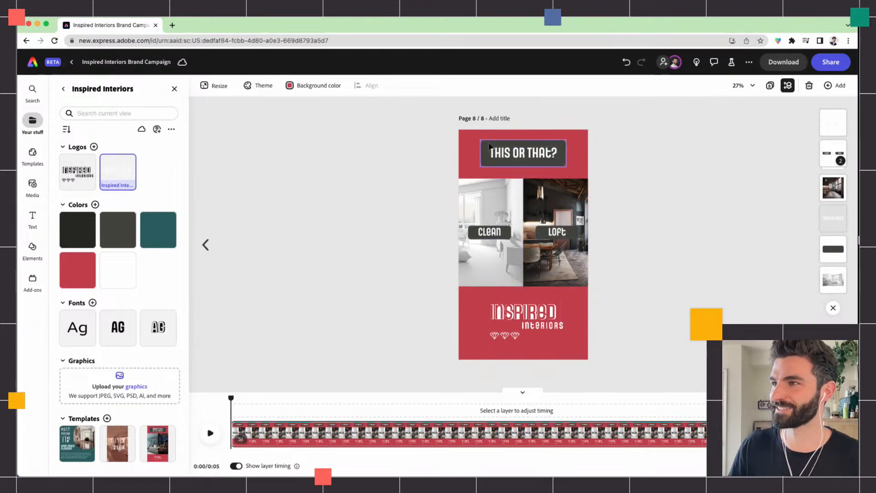
pyautogui.keyDown('shift'); pyautogui.click(525, 155); pyautogui.keyUp('shift')
pyautogui.click(77, 140)
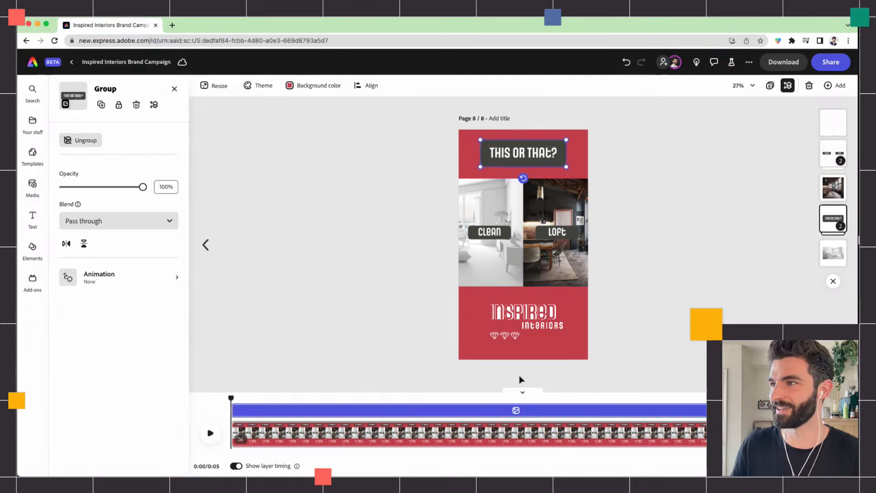
# - Group the "This or That?" heading with the Inspired Interiors logo and apply the Pop entrance animation to that group
pyautogui.keyDown('shift'); pyautogui.click(538, 317); pyautogui.keyUp('shift')
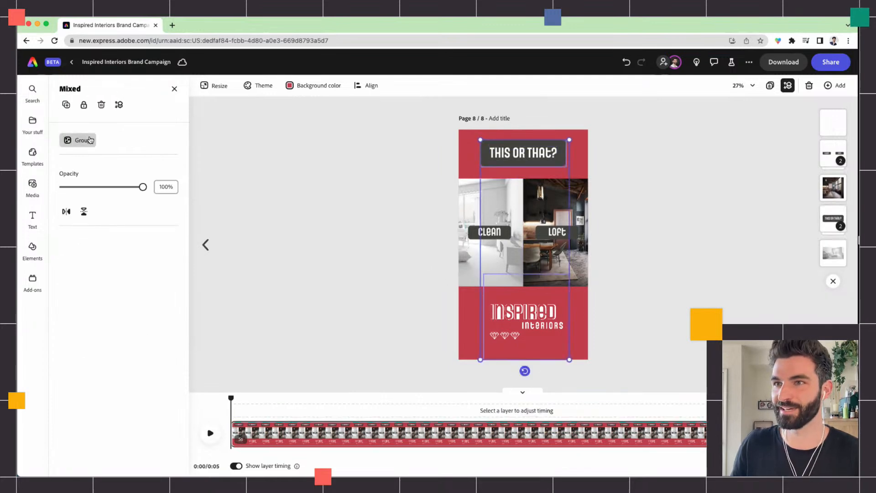
pyautogui.click(80, 140)
pyautogui.click(106, 280)
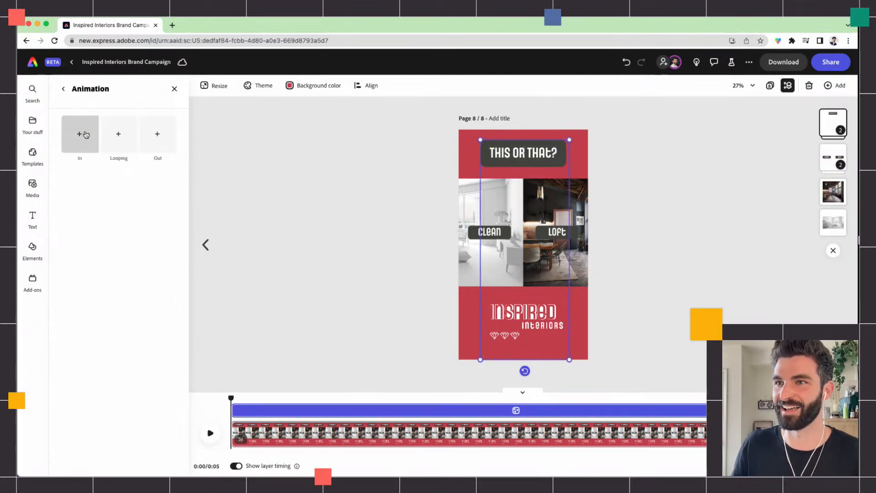
pyautogui.click(80, 133)
pyautogui.click(122, 210)
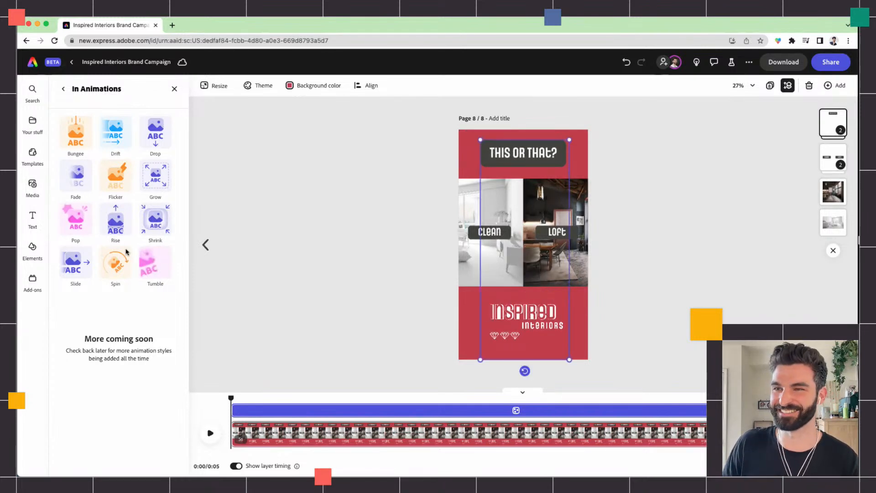
pyautogui.click(76, 218)
pyautogui.click(322, 246)
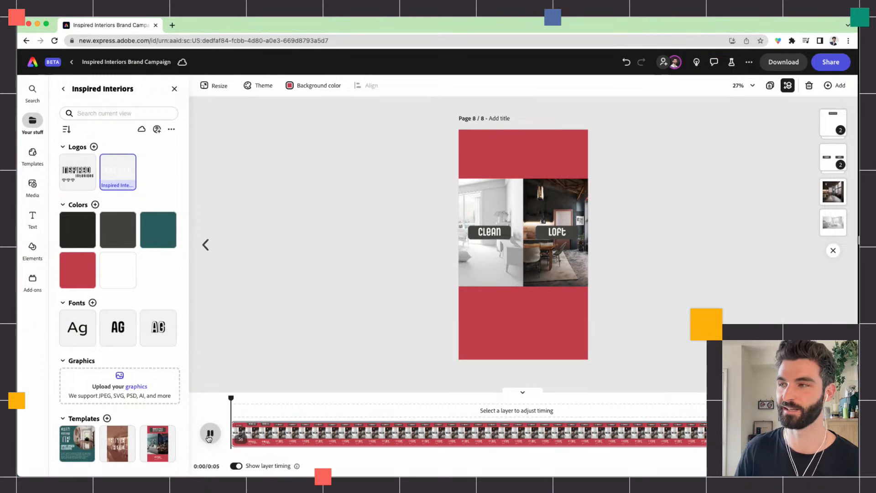
pyautogui.click(209, 434)
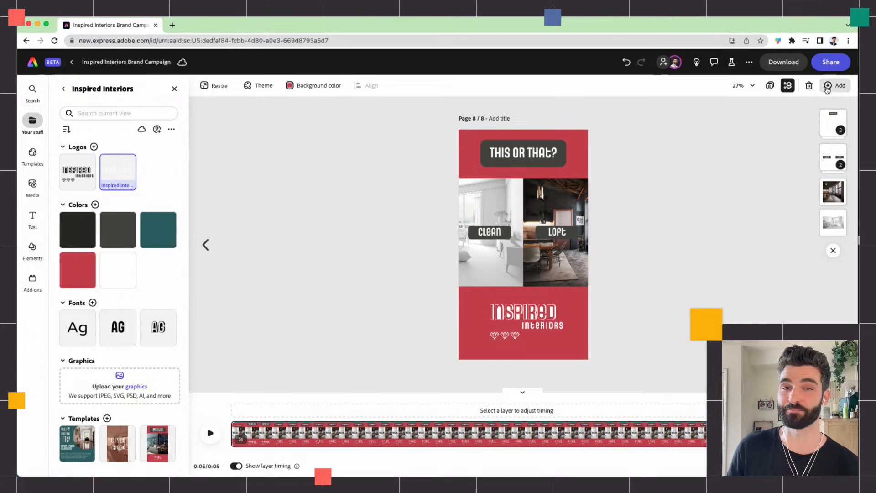
# - Add a new custom-size page of 1,080 × 1,080 px and remove its duration from the timeline
pyautogui.click(827, 87)
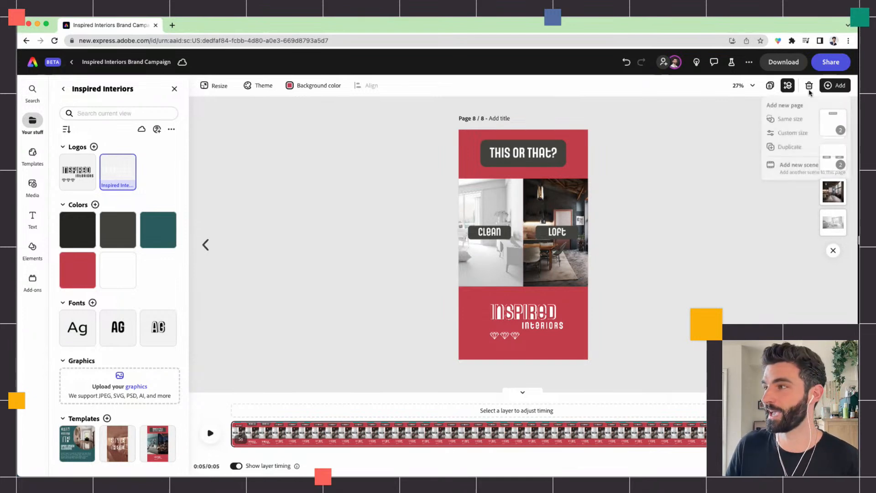
pyautogui.click(720, 166)
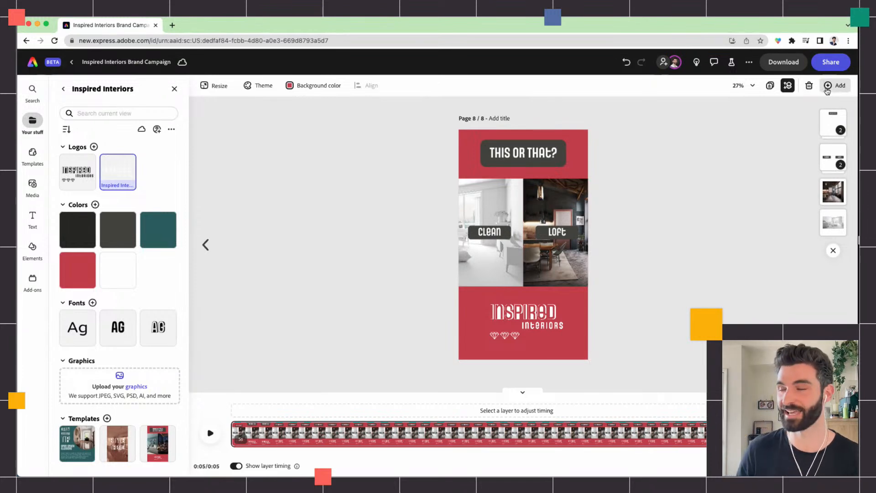
pyautogui.click(827, 87)
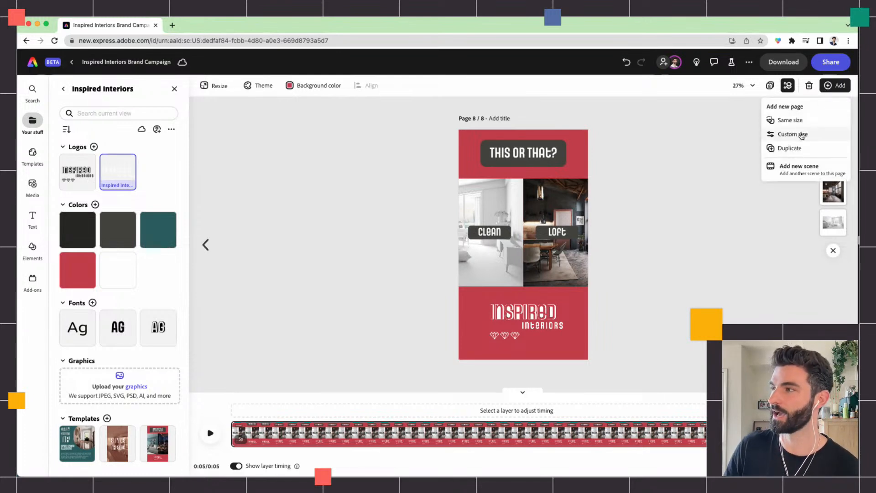
pyautogui.click(801, 134)
pyautogui.click(772, 136)
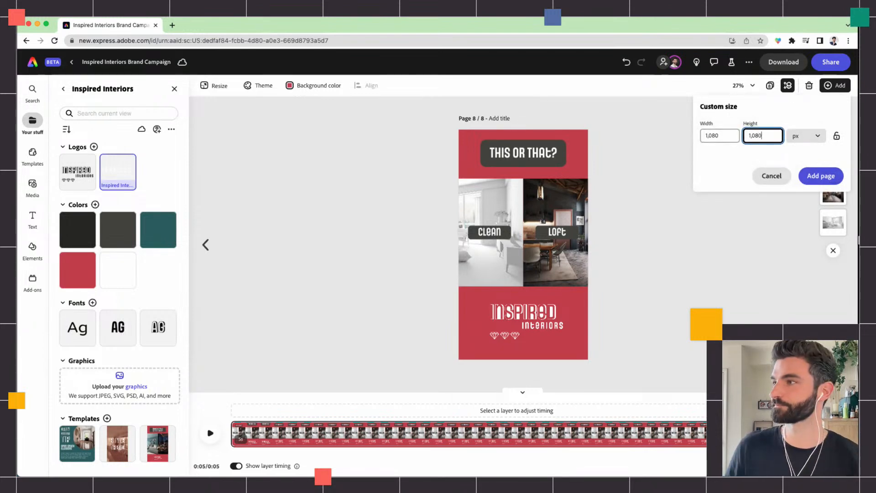
pyautogui.click(821, 176)
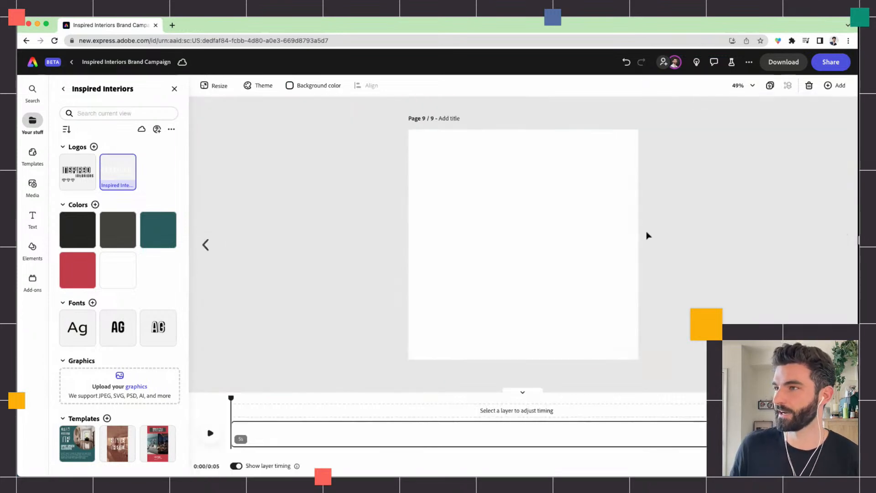
pyautogui.rightClick(299, 440)
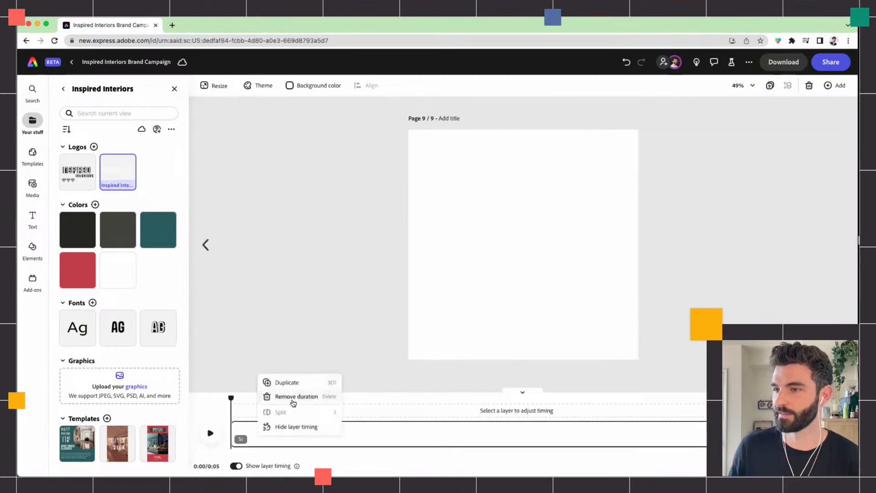
pyautogui.click(293, 402)
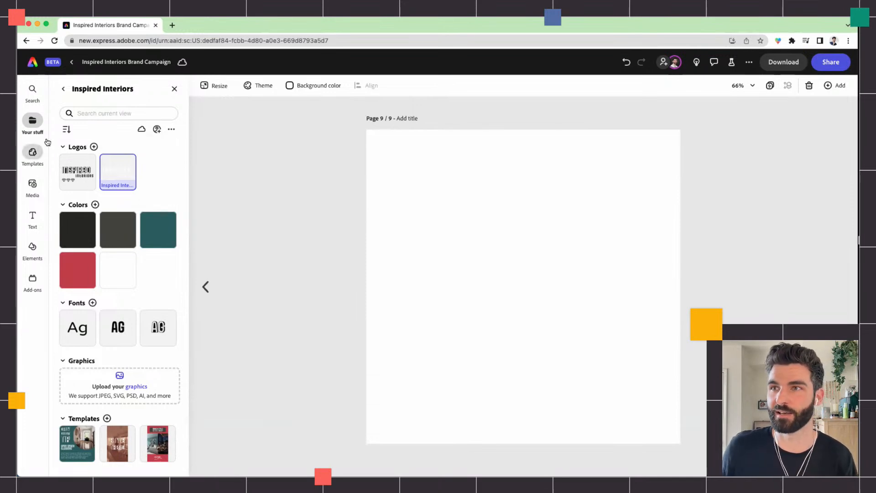
# - Search the templates for "interior design", then view the Inspired Interiors brand assets
pyautogui.click(33, 153)
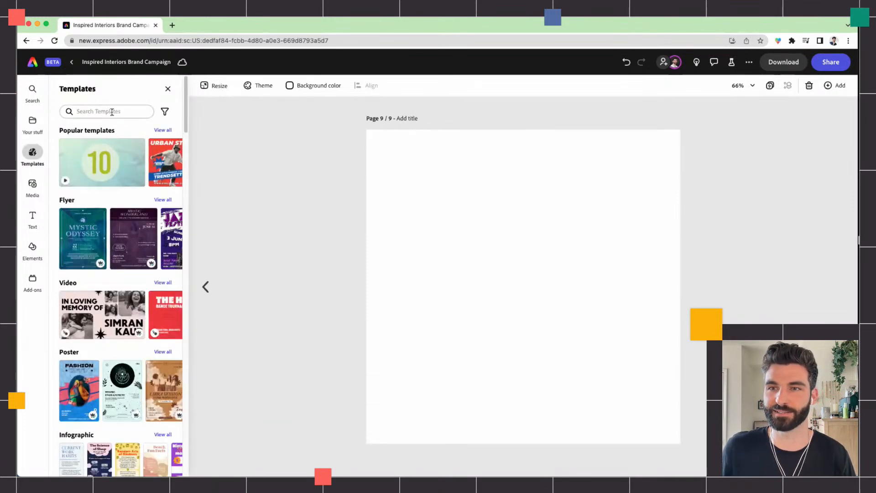
pyautogui.click(112, 112)
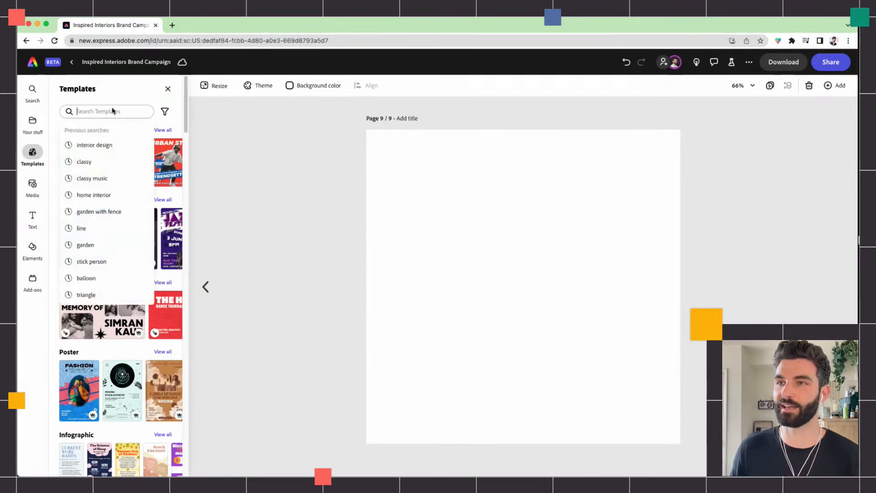
pyautogui.click(112, 146)
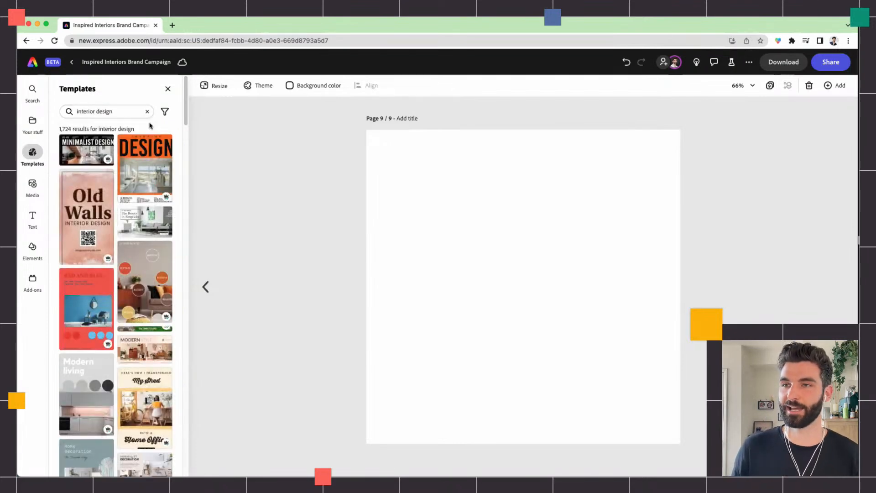
pyautogui.moveTo(32, 128)
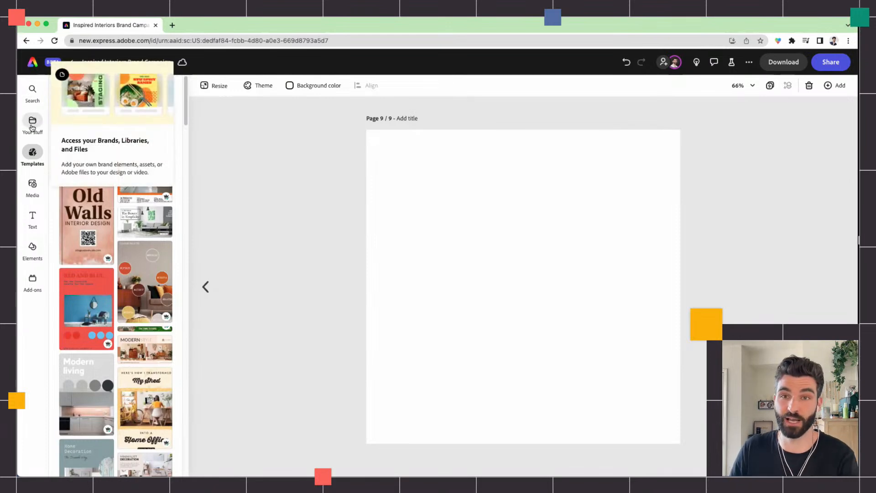
pyautogui.click(32, 128)
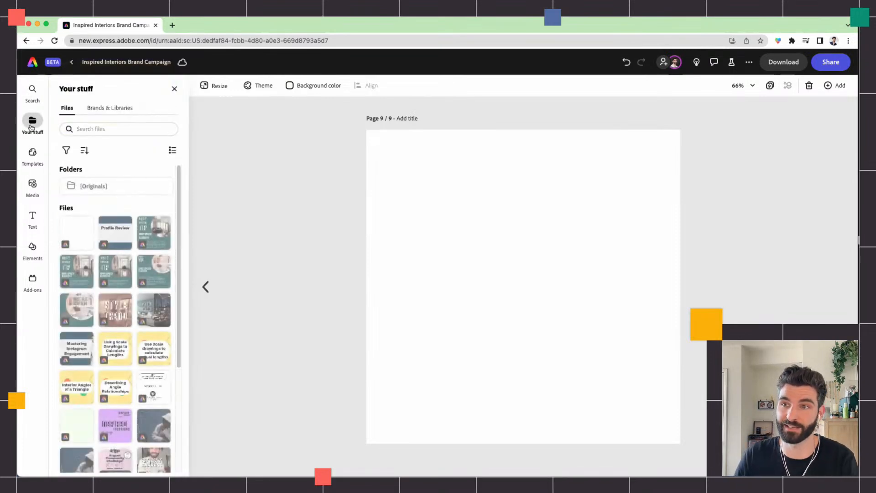
pyautogui.click(118, 109)
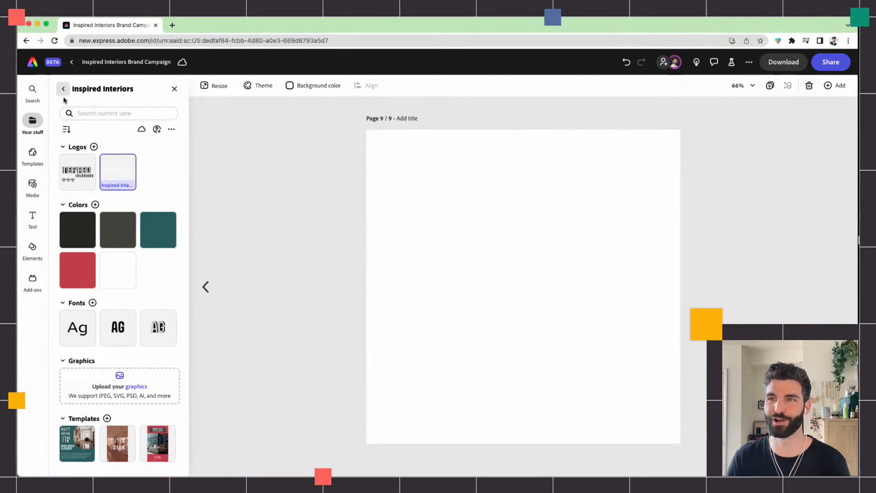
# - Search the templates for "interior design" again and browse the results for a design that suits the square page
pyautogui.click(40, 157)
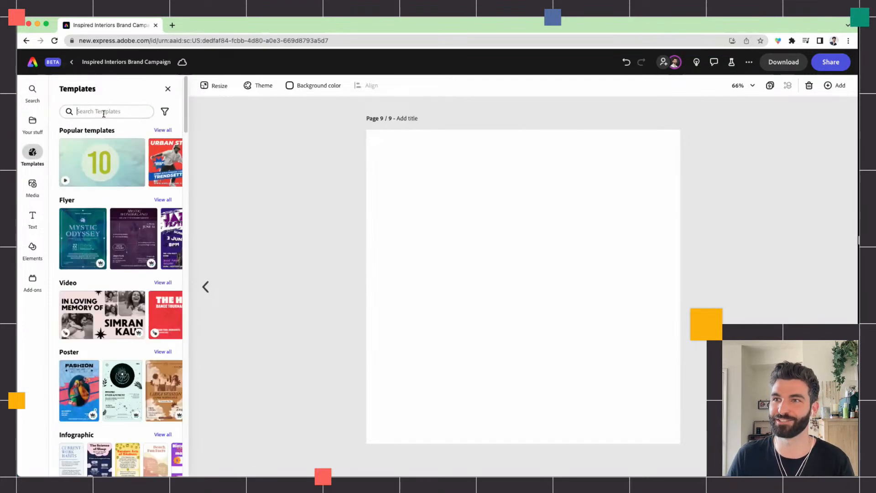
pyautogui.click(103, 112)
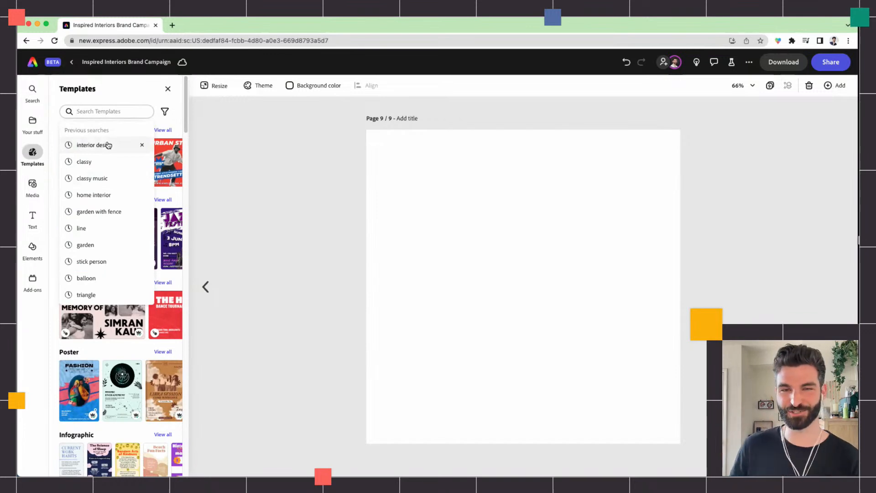
pyautogui.click(106, 146)
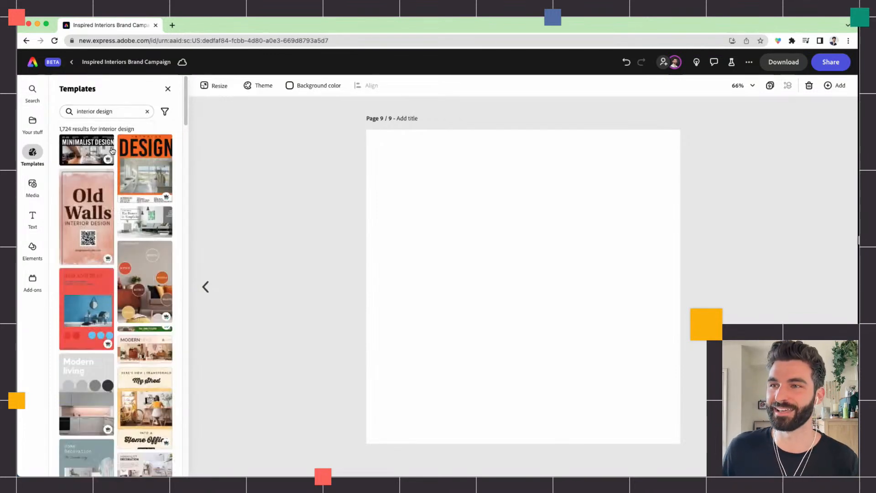
pyautogui.scroll(-5, 144, 242)
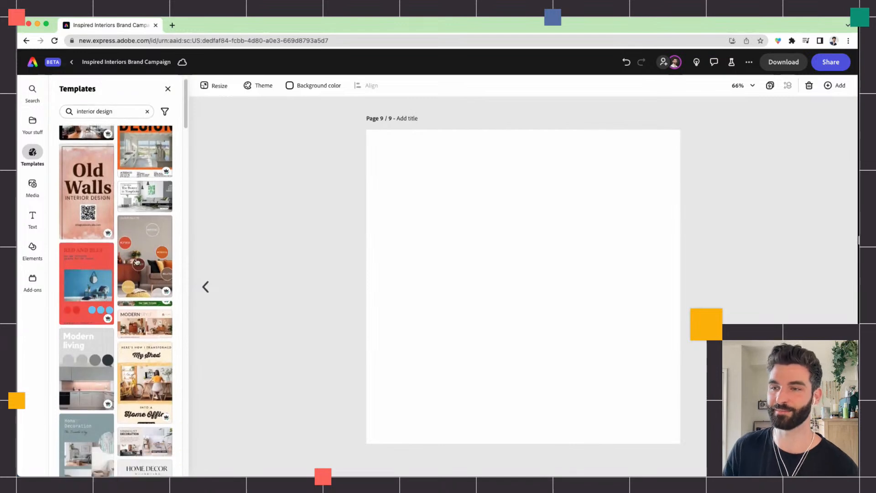
pyautogui.scroll(-10, 135, 261)
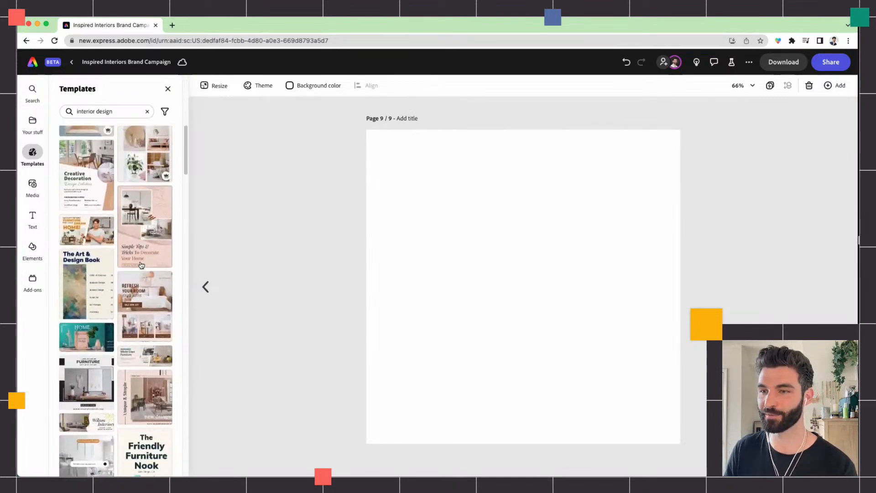
pyautogui.scroll(-8, 139, 267)
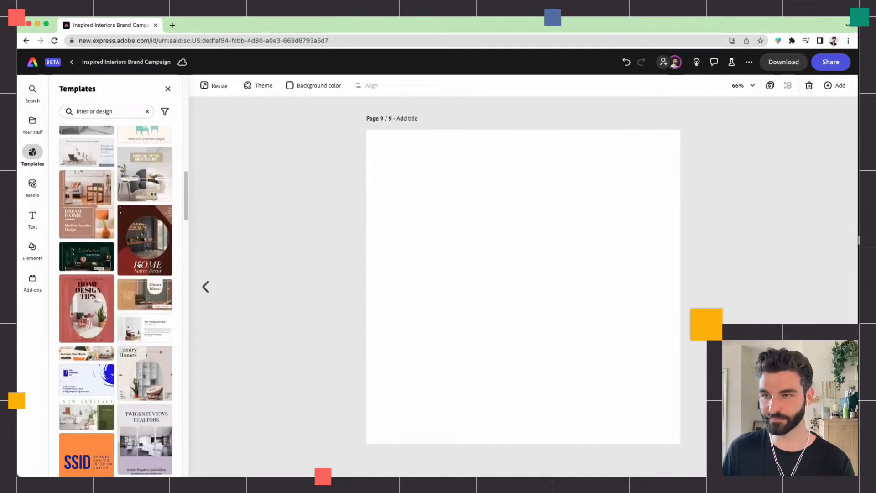
pyautogui.scroll(-5, 144, 275)
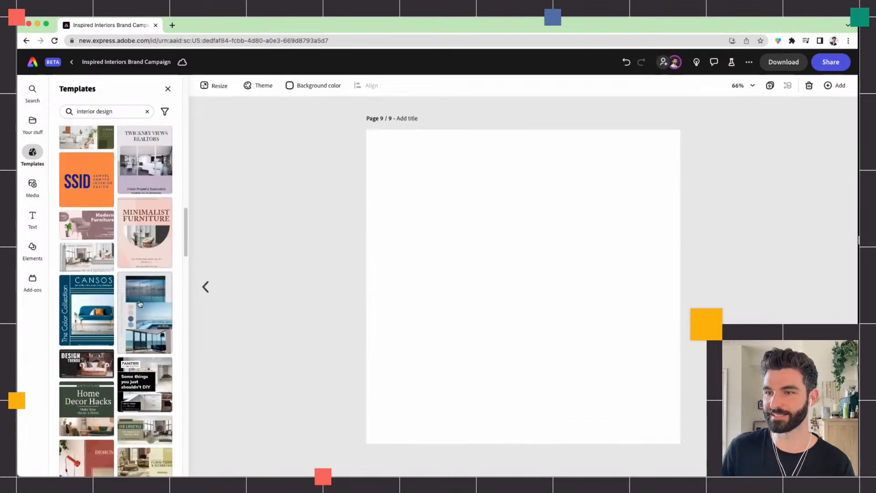
pyautogui.scroll(-8, 139, 304)
pyautogui.scroll(-3, 137, 292)
pyautogui.scroll(15, 139, 305)
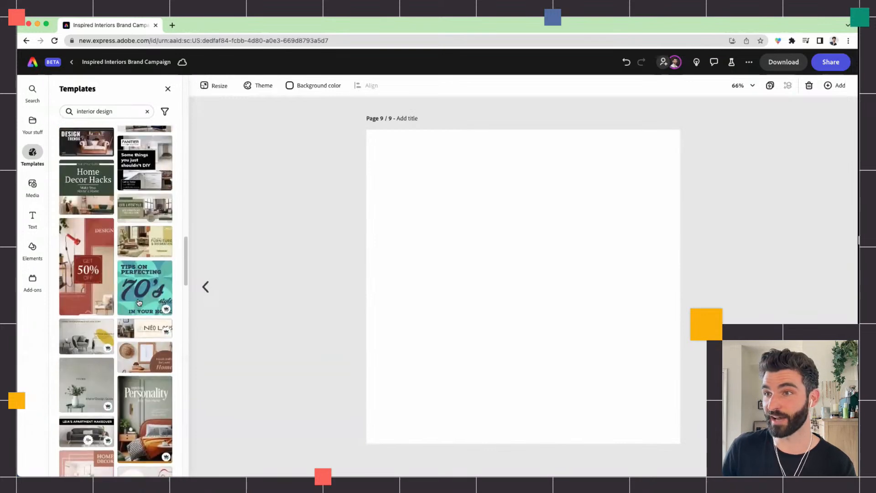
pyautogui.scroll(-1, 138, 311)
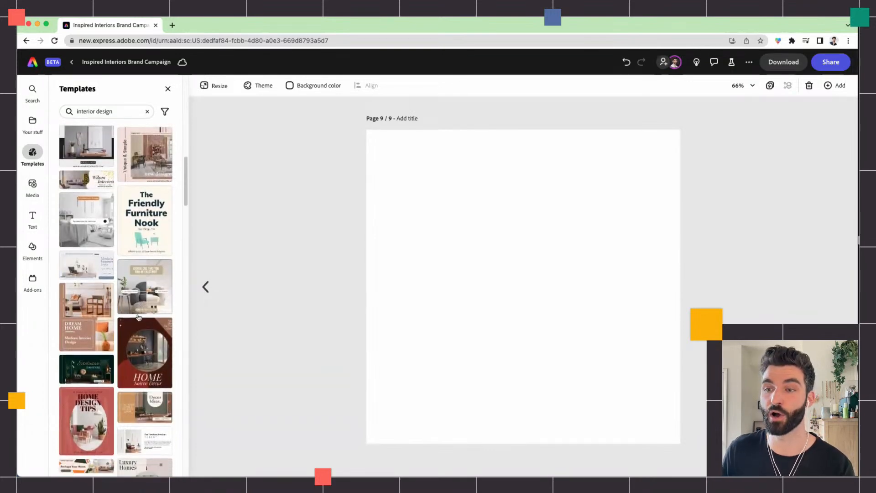
pyautogui.scroll(10, 150, 357)
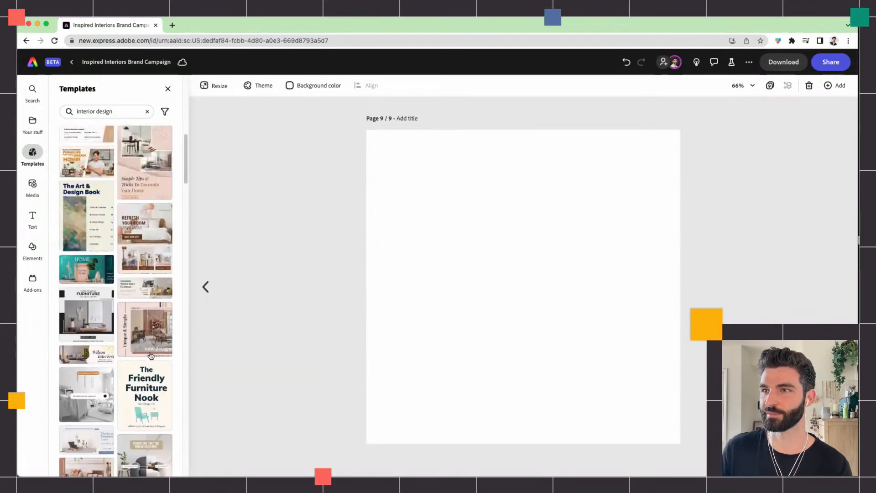
pyautogui.scroll(5, 151, 354)
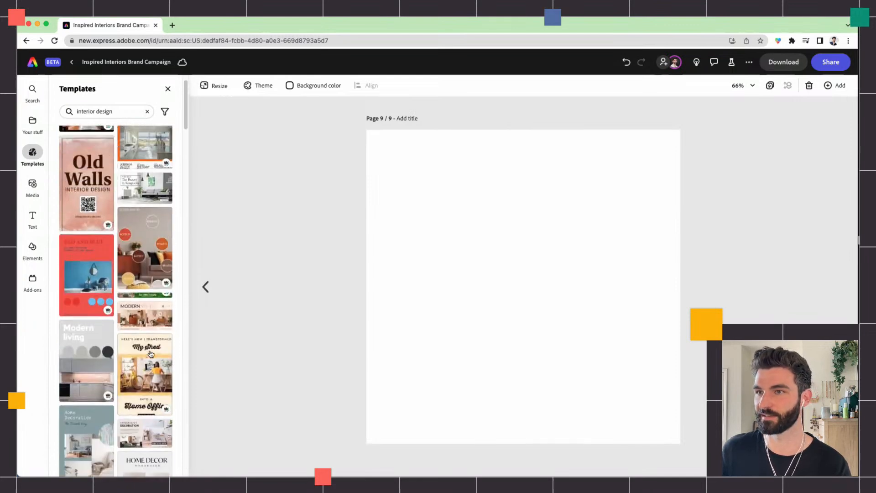
pyautogui.scroll(-6, 145, 278)
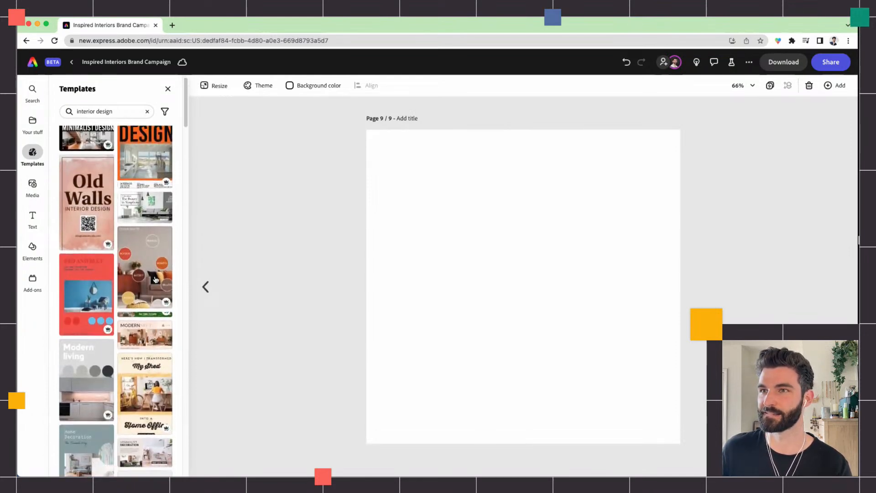
pyautogui.scroll(-2, 145, 277)
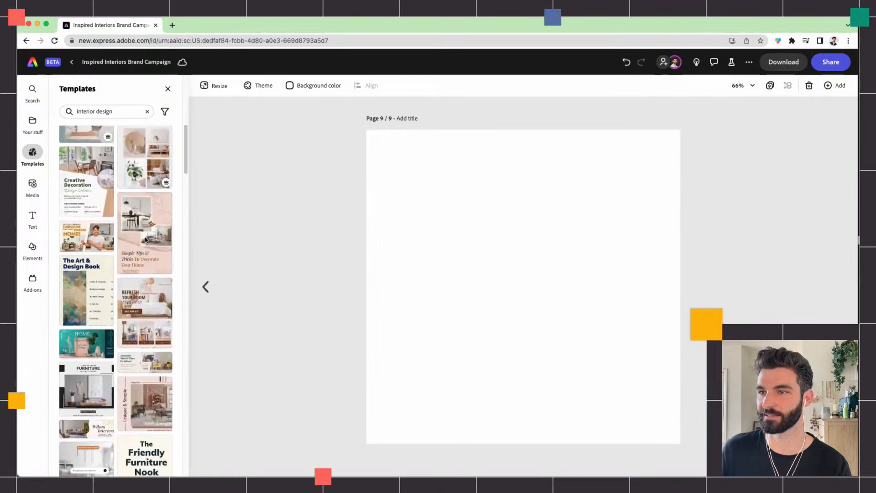
pyautogui.click(164, 112)
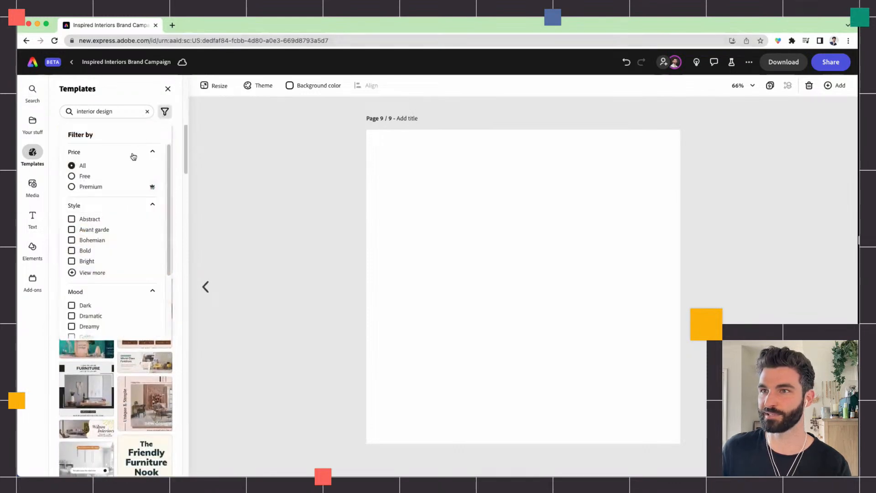
pyautogui.scroll(-2, 122, 251)
pyautogui.scroll(2, 113, 260)
pyautogui.scroll(2, 108, 299)
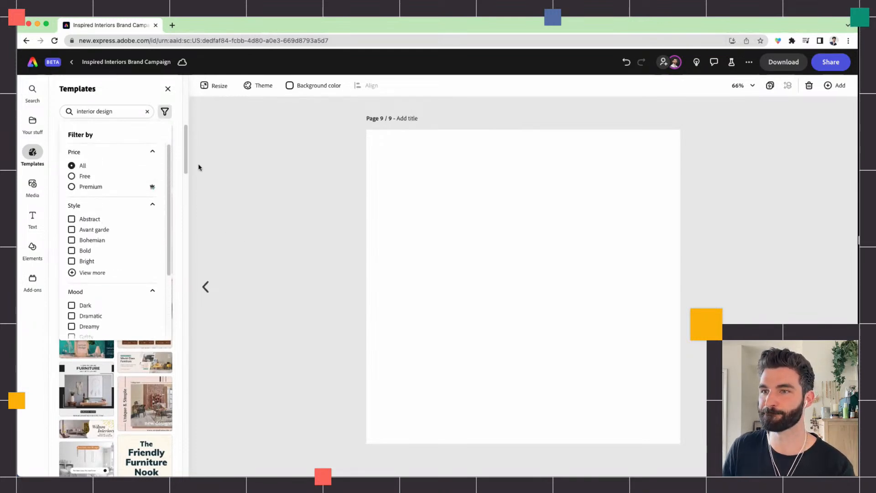
pyautogui.click(144, 100)
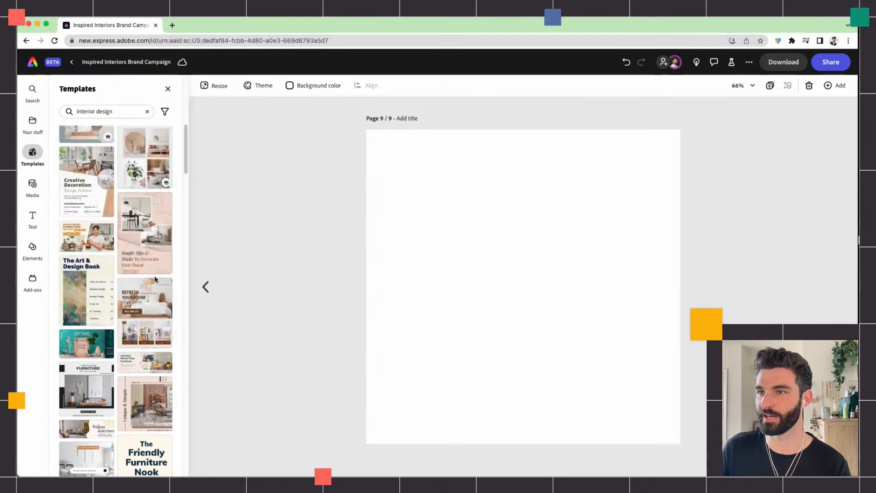
# - Find the Brown Home Decor Flyer template among the interior design results and add it to the project as a page
pyautogui.scroll(-5, 154, 279)
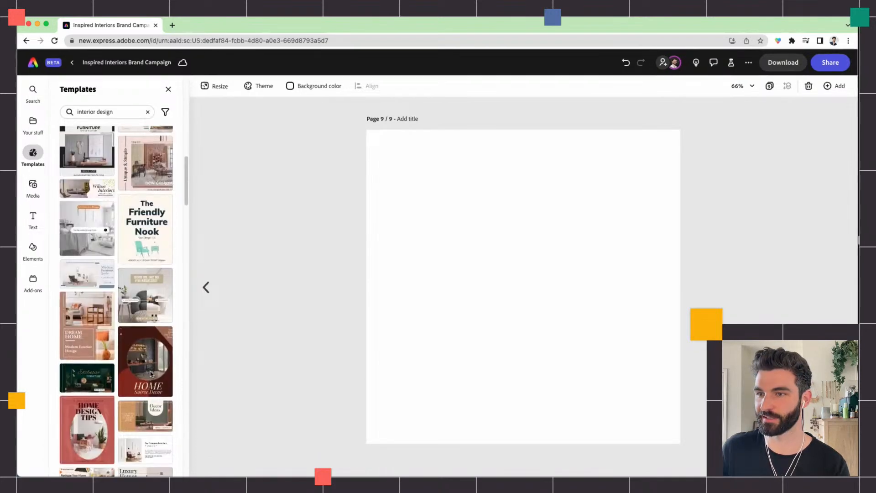
pyautogui.click(152, 374)
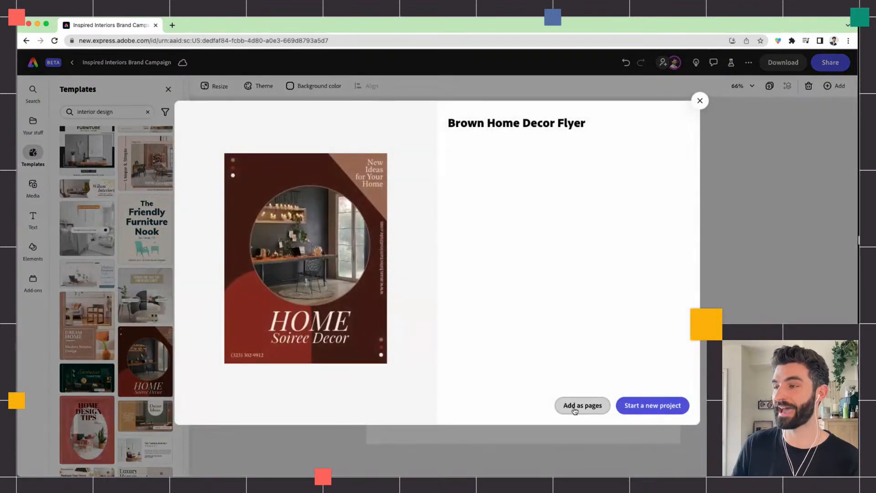
pyautogui.click(575, 406)
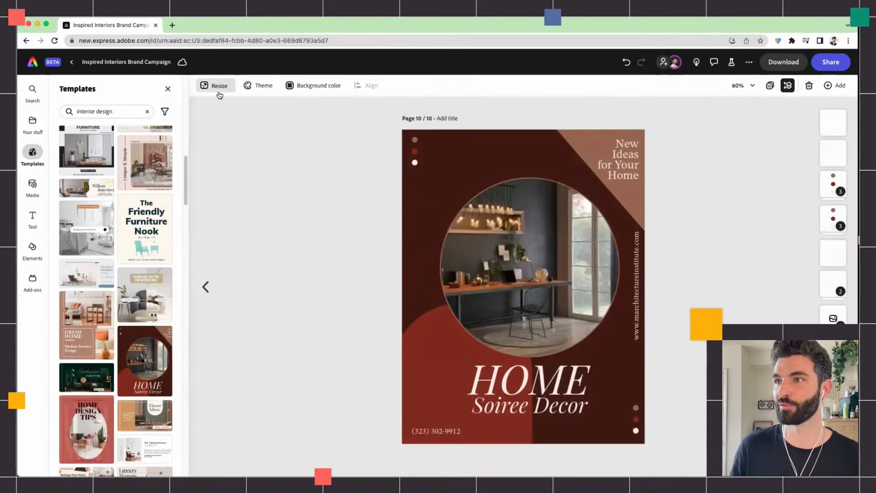
# - Resize the added flyer page to the Instagram square post format, 1,080 × 1,080 px
pyautogui.click(218, 89)
pyautogui.click(98, 226)
pyautogui.click(150, 459)
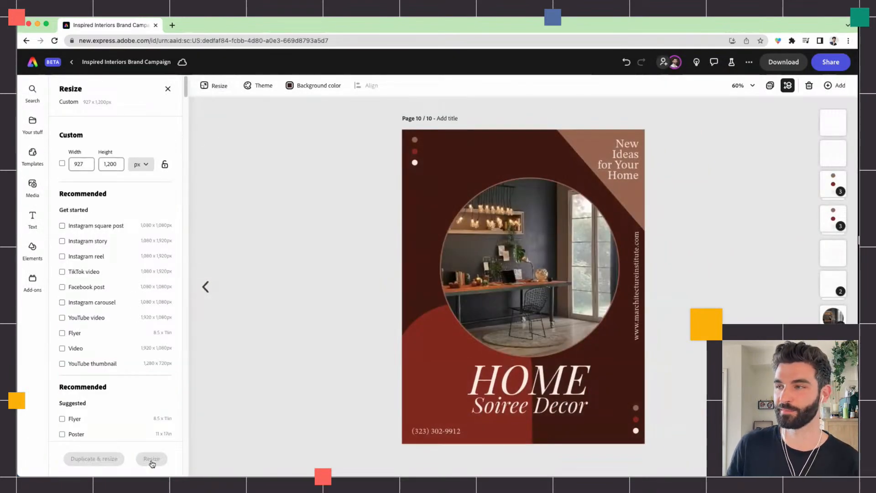
# - Delete the red arch, both dot columns, the vertical web address, the corner triangle and the "New Ideas for Your Home" text
pyautogui.click(406, 366)
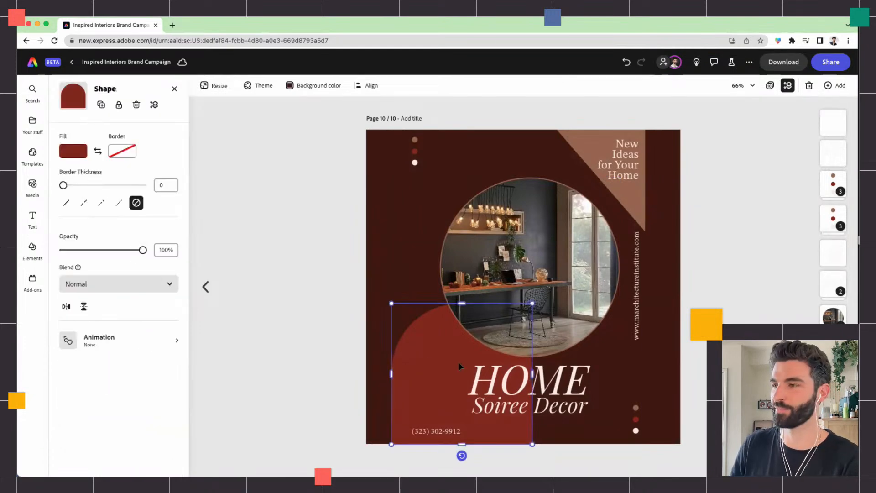
pyautogui.press('Delete')
pyautogui.click(635, 416)
pyautogui.press('Delete')
pyautogui.click(637, 286)
pyautogui.press('Delete')
pyautogui.click(628, 192)
pyautogui.press('Delete')
pyautogui.click(630, 170)
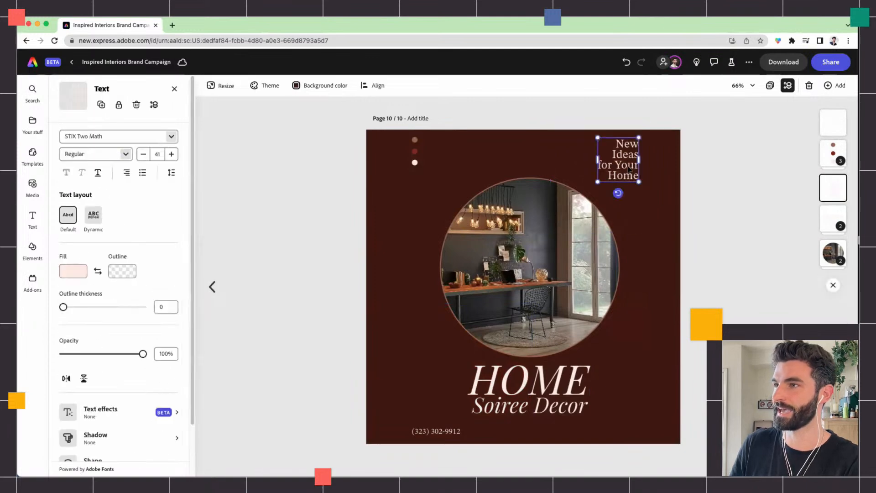
pyautogui.press('Delete')
pyautogui.click(415, 145)
pyautogui.press('Delete')
# - Move the circular photo to the page's upper-right corner and set the page background to the teal Inspired Interiors brand colour
pyautogui.moveTo(512, 258); pyautogui.dragTo(616, 186)
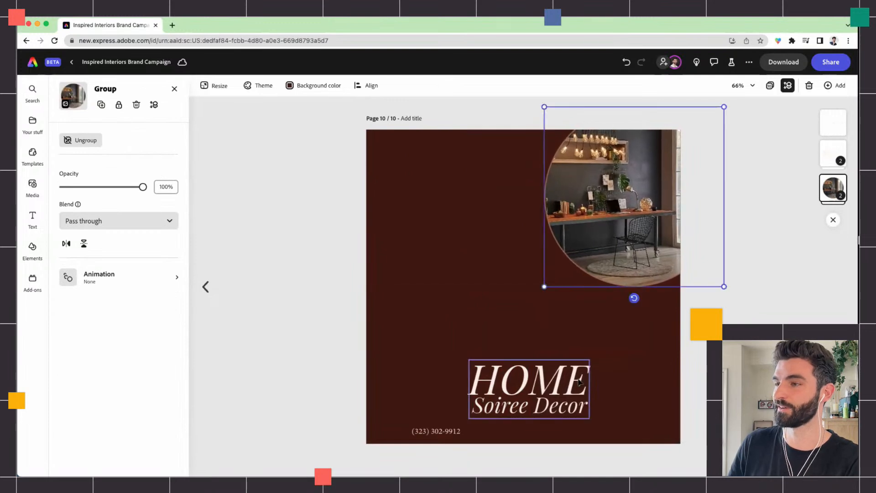
pyautogui.click(520, 391)
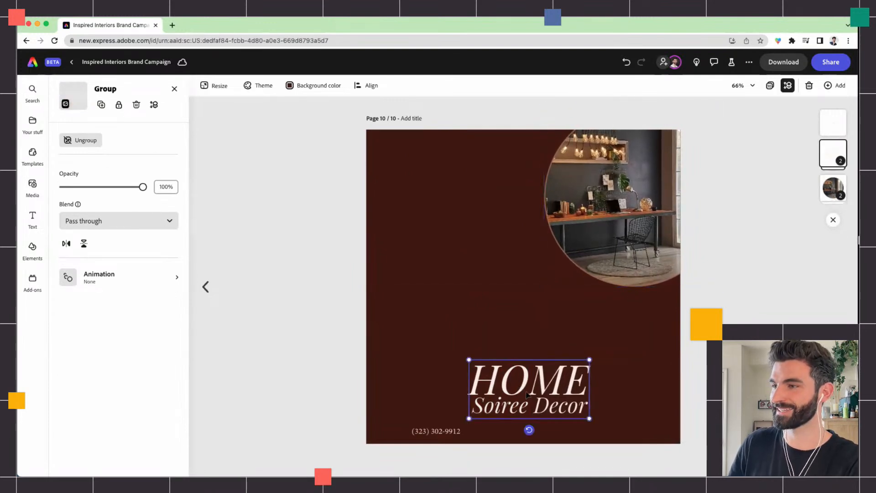
pyautogui.click(448, 327)
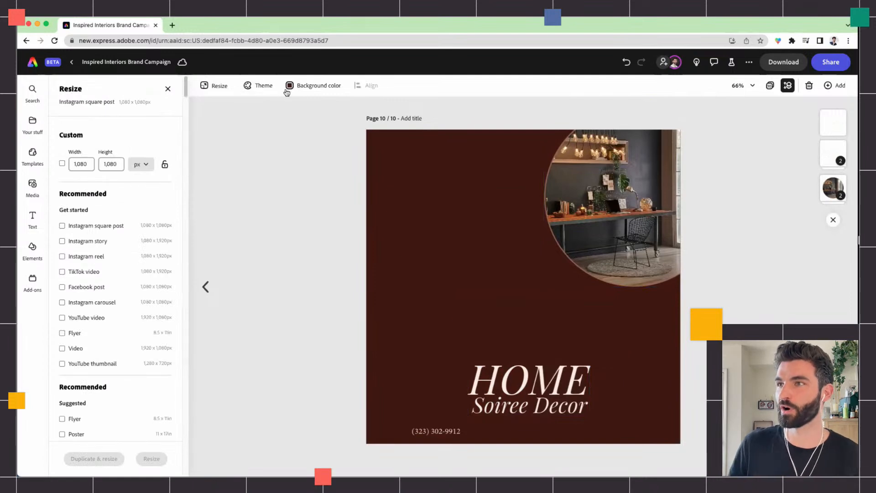
pyautogui.click(313, 85)
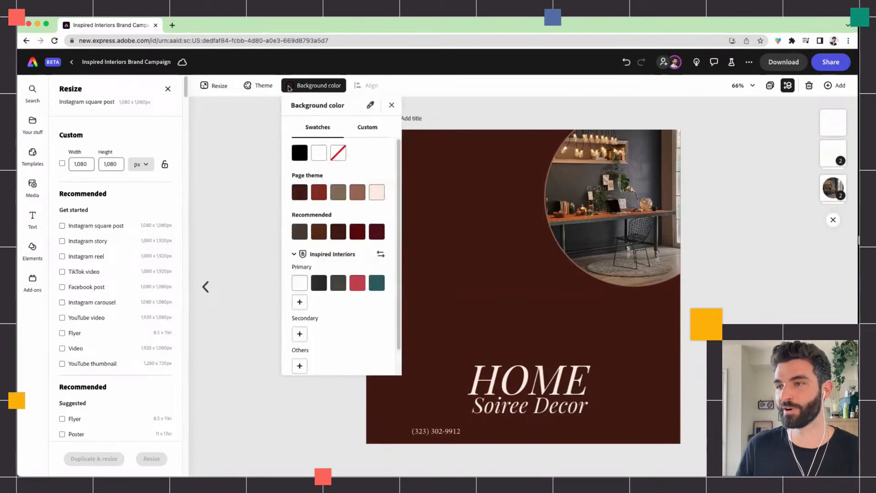
pyautogui.click(378, 288)
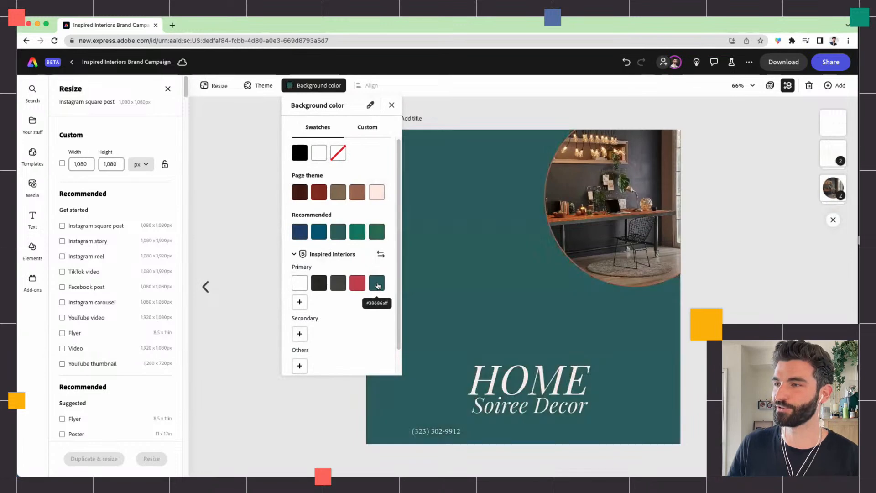
# - Move the "HOME Soiree Decor" group to the page's upper-left corner and enlarge the circular photo slightly in the opposite corner
pyautogui.click(534, 395)
pyautogui.moveTo(534, 394); pyautogui.dragTo(439, 160)
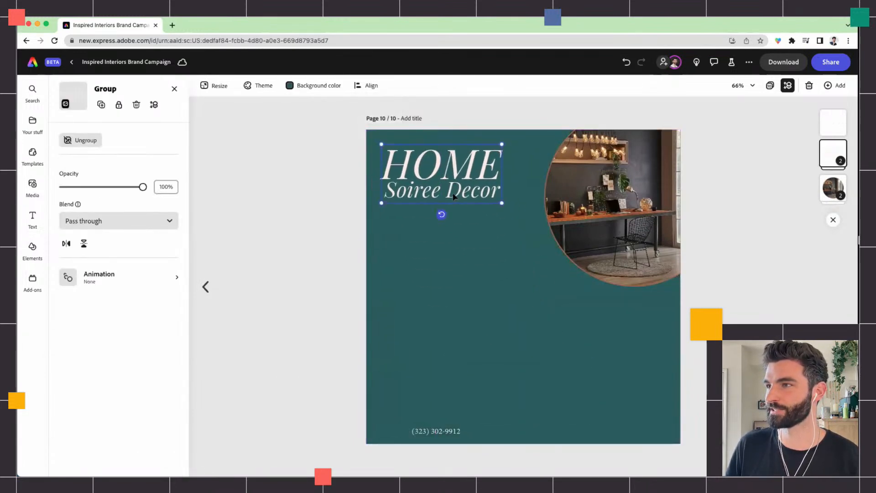
pyautogui.moveTo(622, 195)
pyautogui.mouseDown()
pyautogui.moveTo(620, 210)
pyautogui.moveTo(616, 197)
pyautogui.mouseUp()
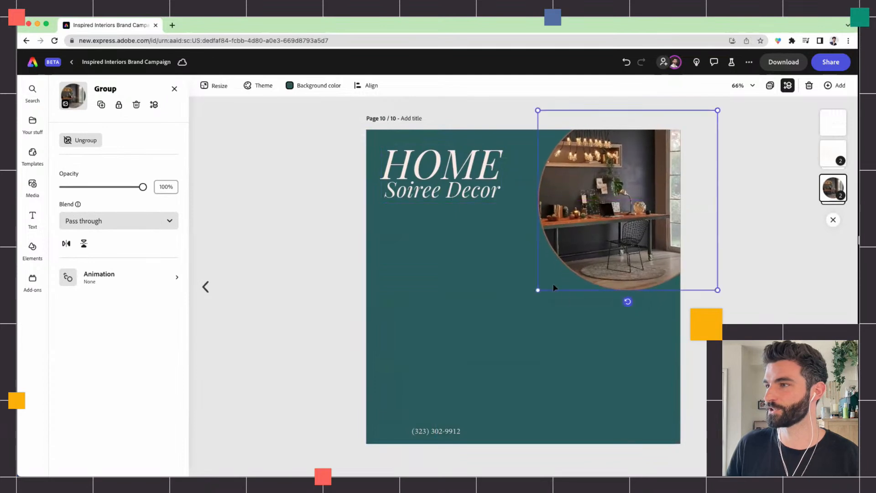
pyautogui.moveTo(538, 291); pyautogui.dragTo(519, 306)
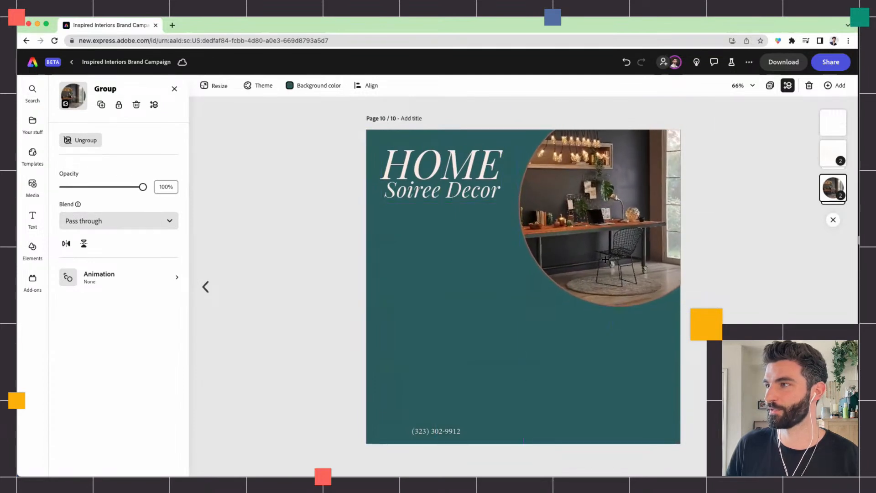
# - Ungroup the "HOME Soiree Decor" heading and delete its "Soiree Decor" line
pyautogui.click(446, 177)
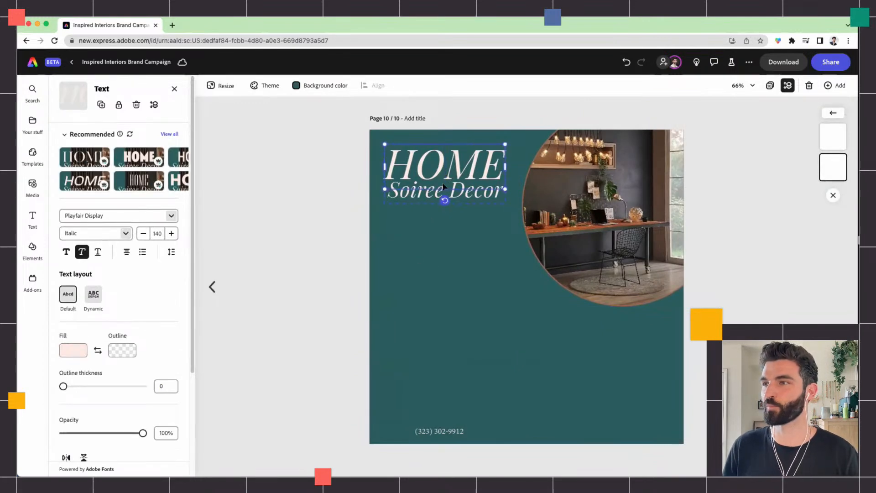
pyautogui.click(437, 168)
pyautogui.click(93, 141)
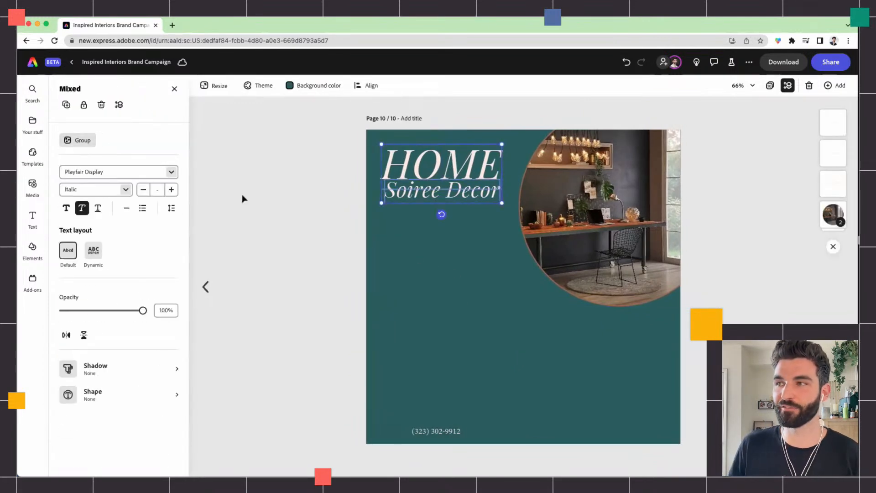
pyautogui.click(467, 230)
pyautogui.click(462, 193)
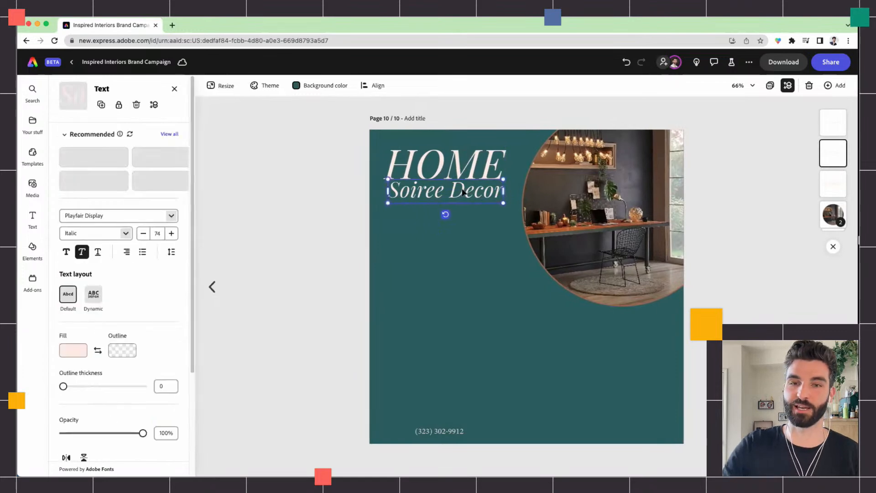
pyautogui.press('Delete')
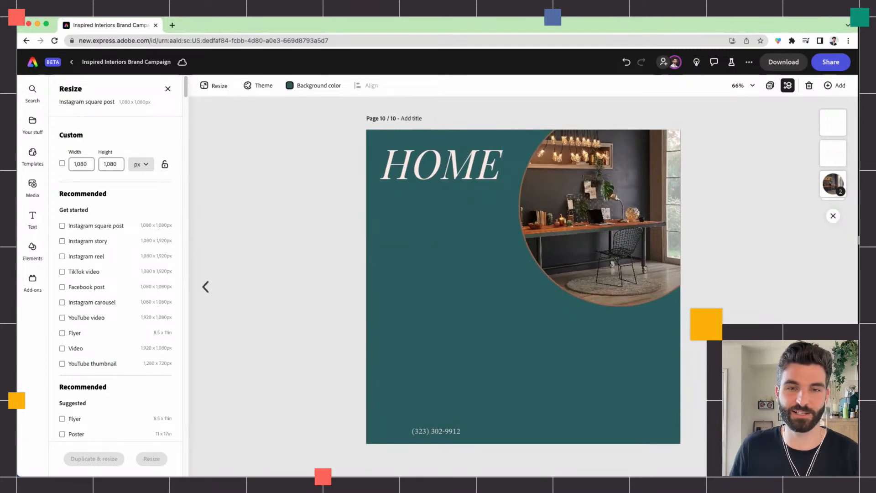
# - Change the font of the "HOME" heading to Gala Shadow from the Inspired Interiors brand fonts
pyautogui.click(456, 172)
pyautogui.doubleClick(455, 172)
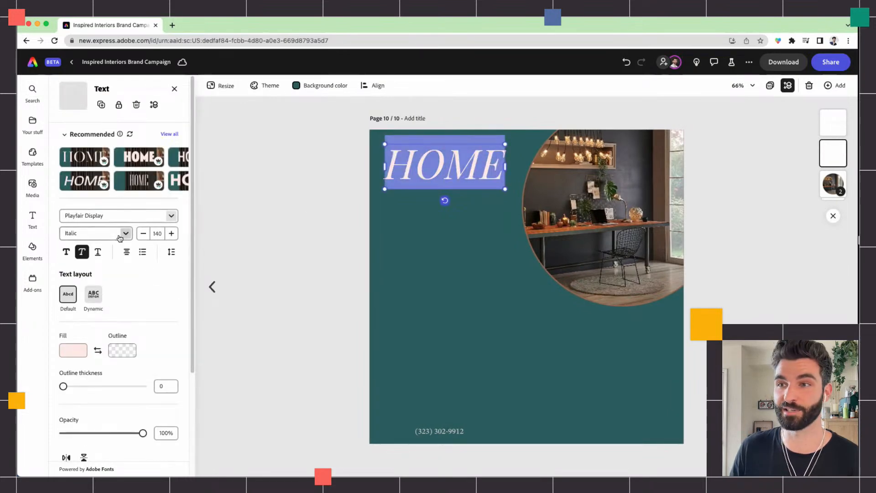
pyautogui.click(172, 215)
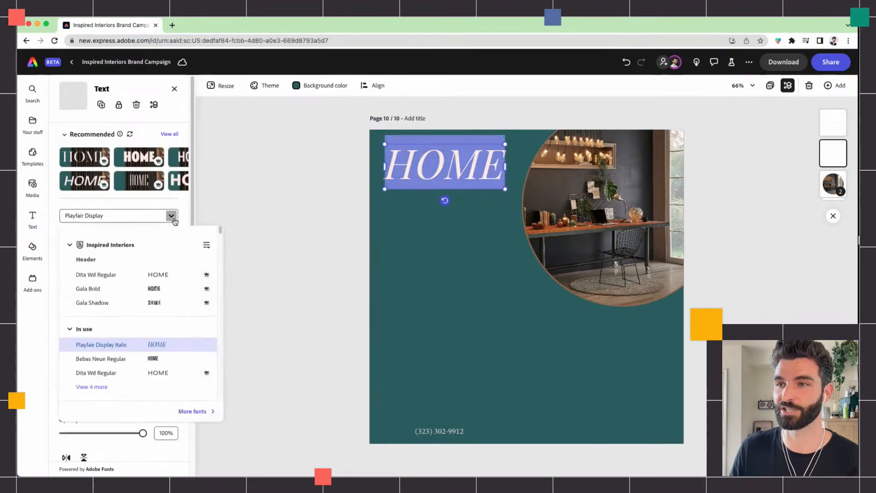
pyautogui.click(112, 303)
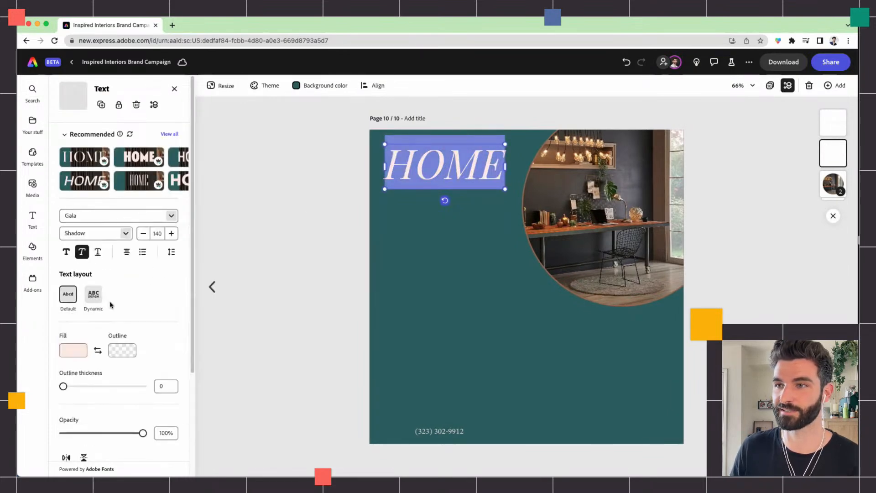
# - Set the fill of the "HOME" heading to white and move the heading closer to the page's upper-left corner
pyautogui.click(73, 350)
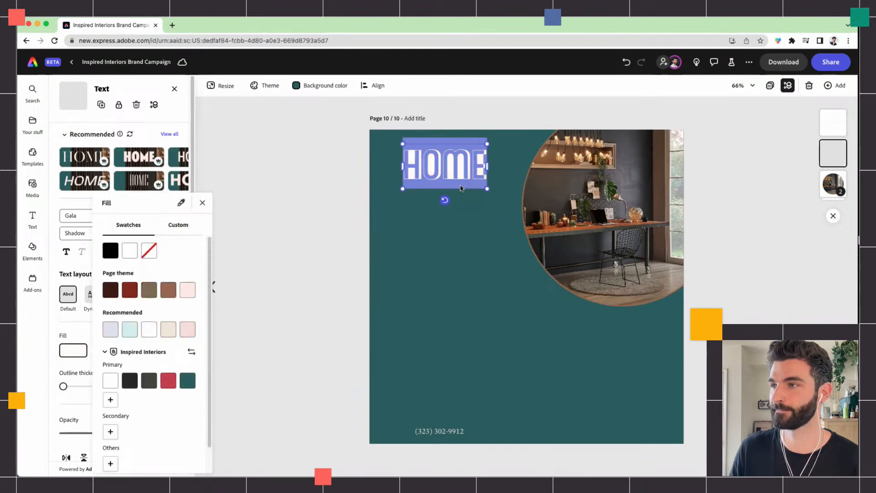
pyautogui.click(461, 188)
pyautogui.moveTo(460, 176); pyautogui.dragTo(440, 173)
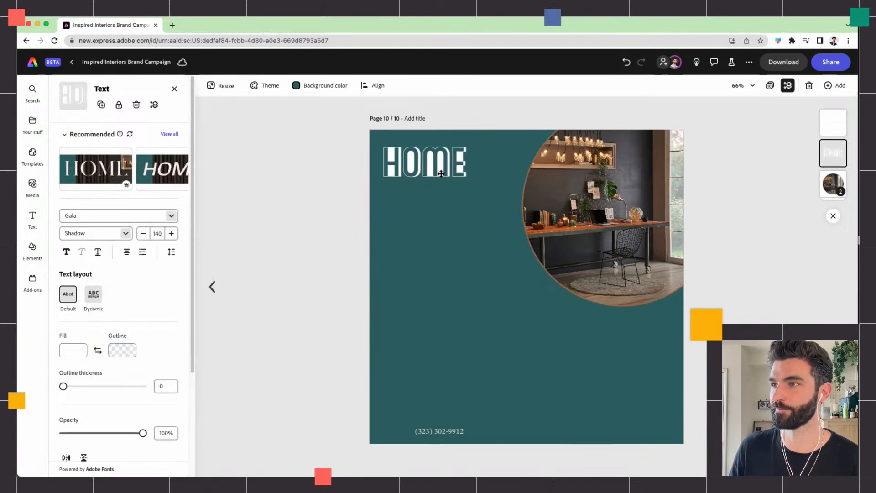
# - Delete the phone number at the page's foot and replace "HOME" with "Daily design tip" in a wider text box
pyautogui.click(442, 433)
pyautogui.press('Delete')
pyautogui.click(433, 166)
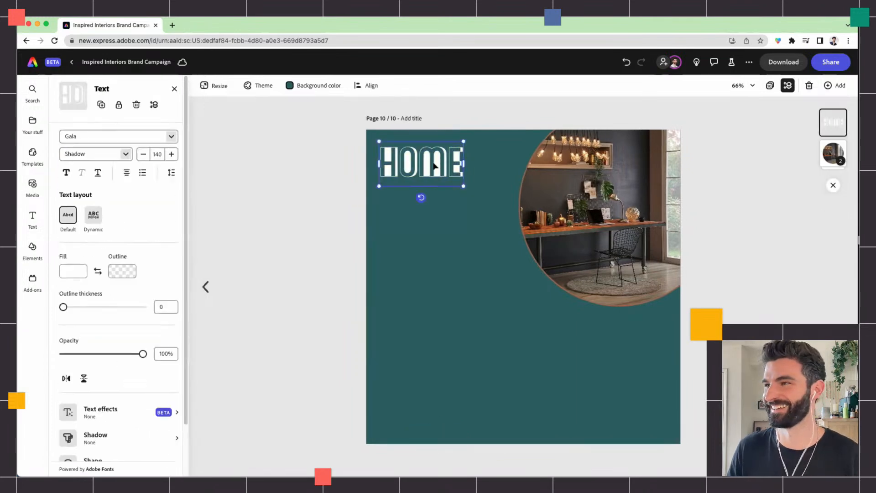
pyautogui.doubleClick(433, 165)
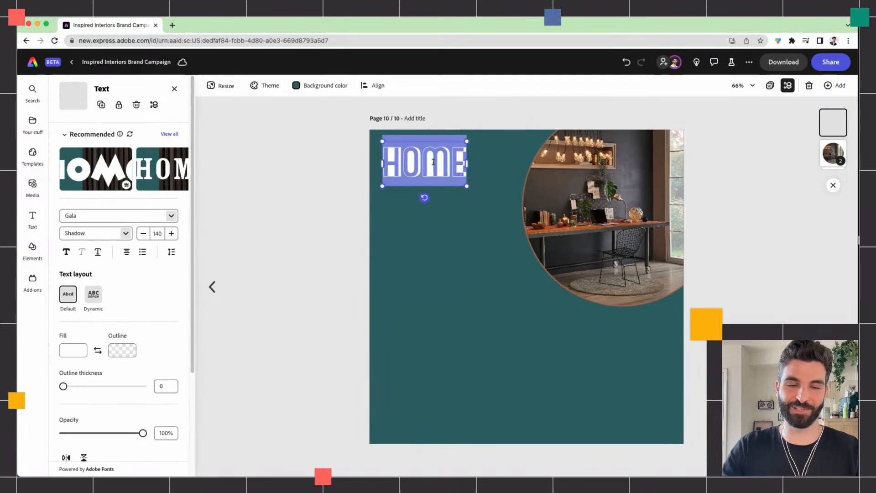
pyautogui.write('DAIL')
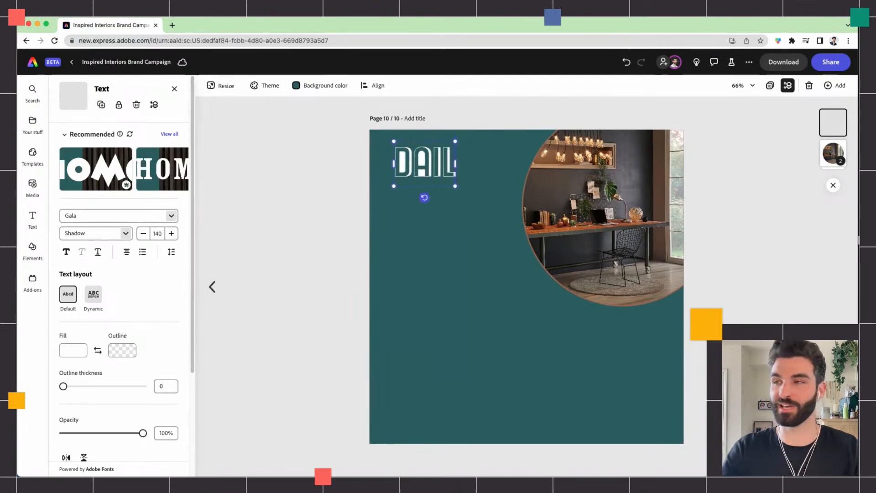
pyautogui.write('Y DESIG')
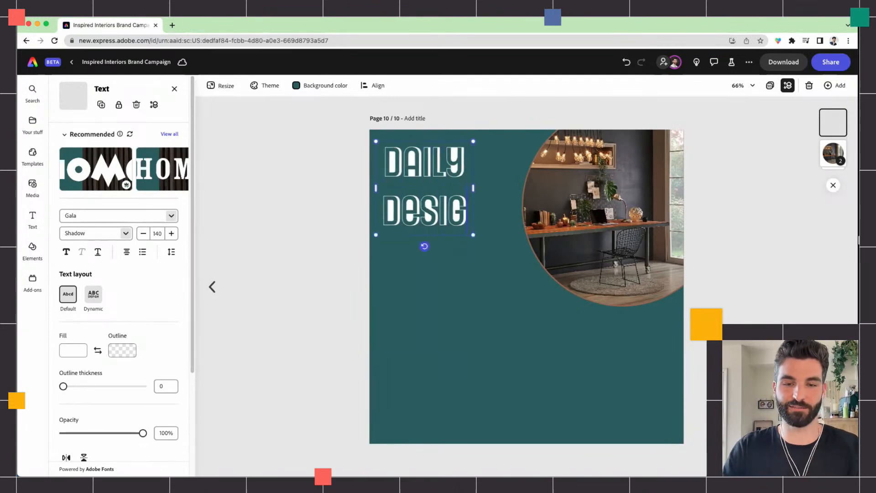
pyautogui.write('N TIP')
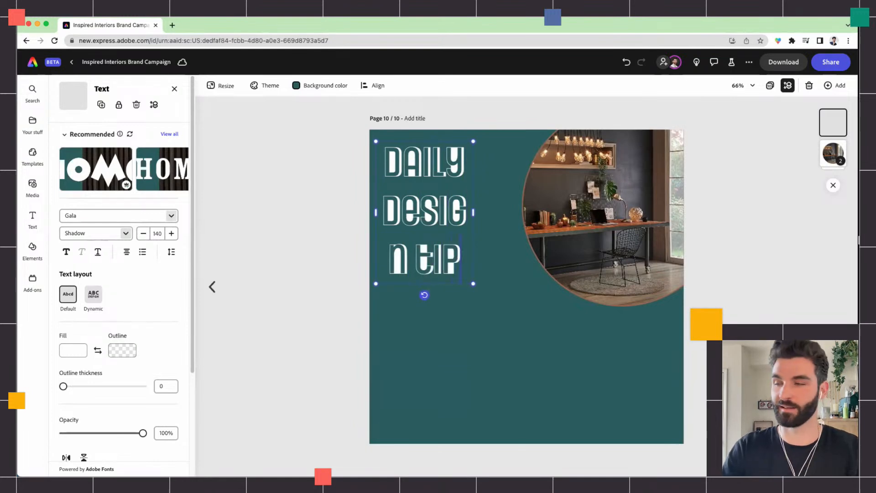
pyautogui.moveTo(473, 213); pyautogui.dragTo(508, 213)
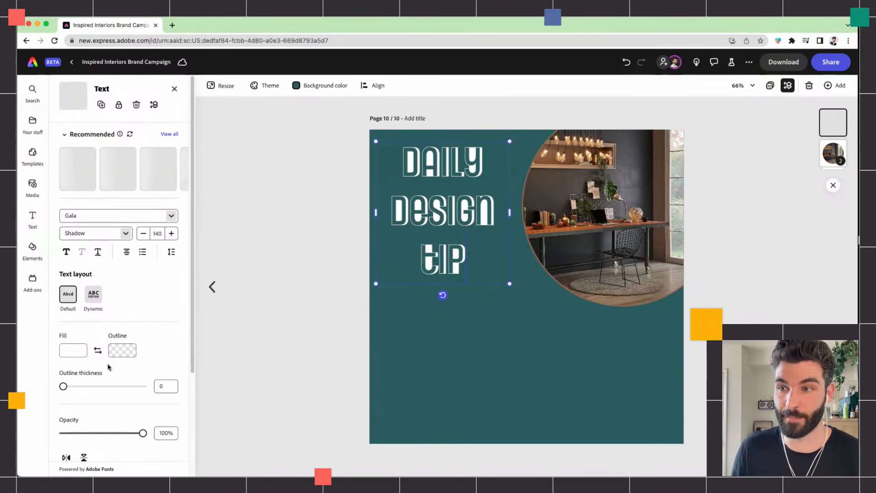
# - Apply the Dynamic text layout to the "Daily design tip" heading and narrow its box to stack the words on three lines
pyautogui.moveTo(94, 296)
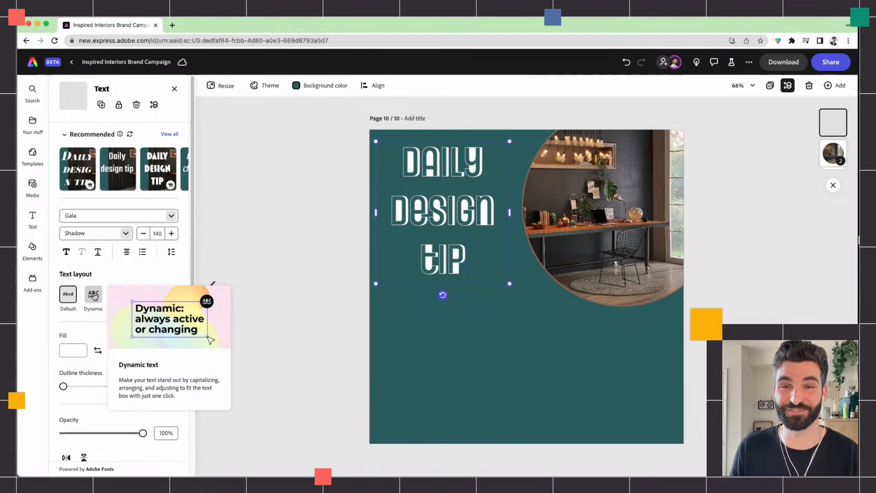
pyautogui.click(94, 296)
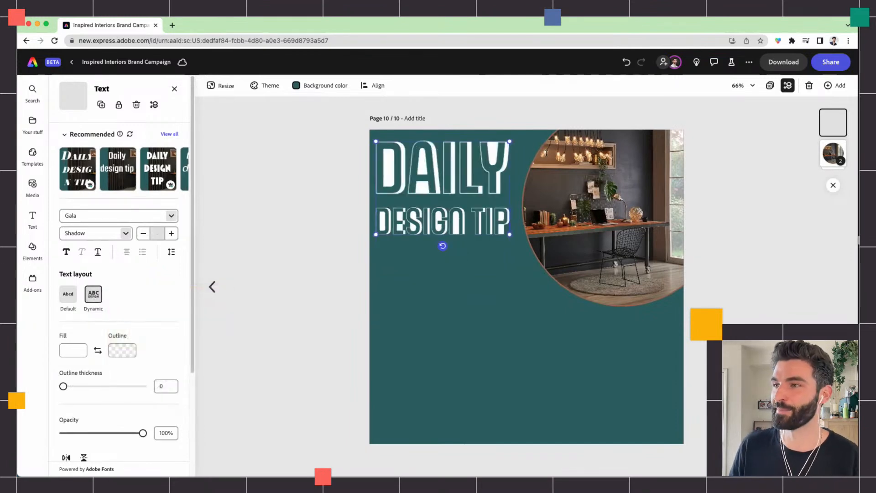
pyautogui.moveTo(509, 234); pyautogui.dragTo(430, 247)
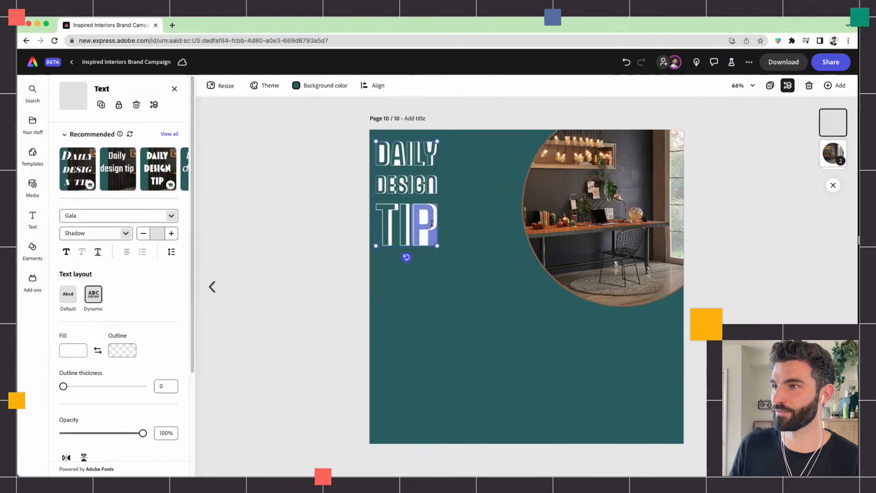
# - Move the "Daily design tip" heading slightly in from the page's left edge and enlarge it
pyautogui.click(478, 232)
pyautogui.moveTo(419, 211)
pyautogui.mouseDown()
pyautogui.moveTo(446, 213)
pyautogui.moveTo(436, 213)
pyautogui.mouseUp()
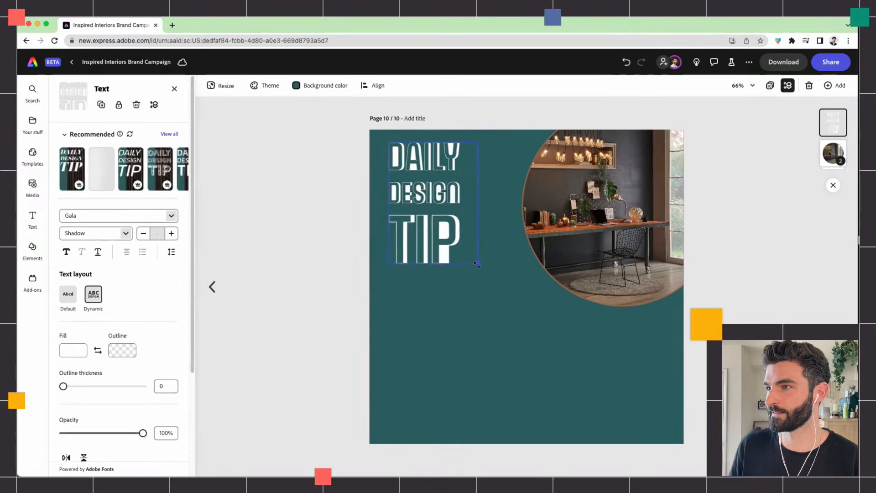
pyautogui.click(560, 331)
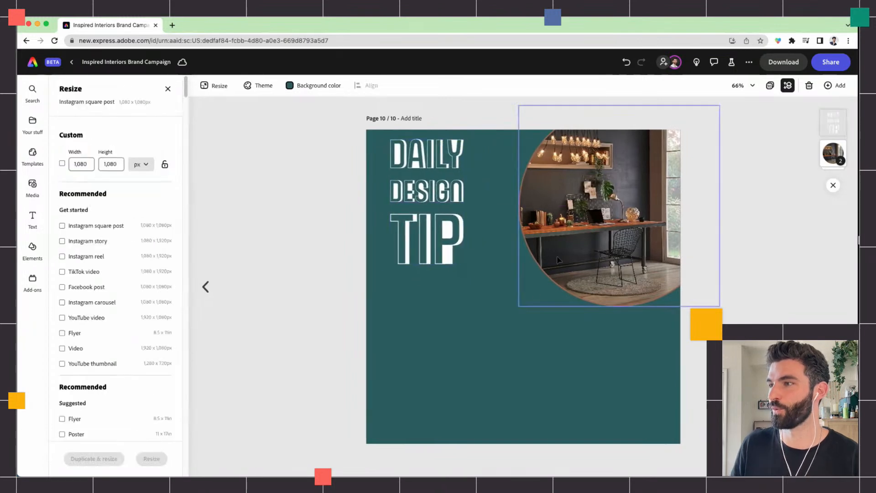
# - Ungroup the circular room photo from its brown backing circle and delete the brown circle
pyautogui.click(557, 260)
pyautogui.click(94, 140)
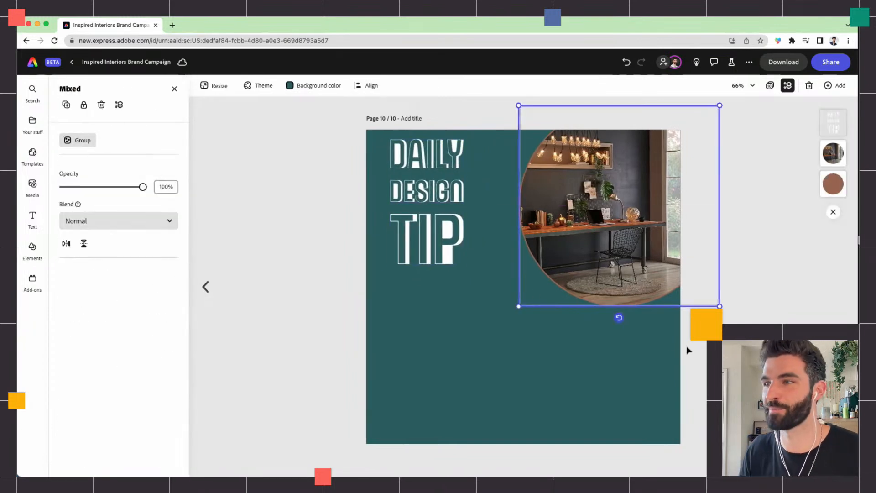
pyautogui.click(659, 356)
pyautogui.click(656, 261)
pyautogui.moveTo(656, 261); pyautogui.dragTo(673, 262)
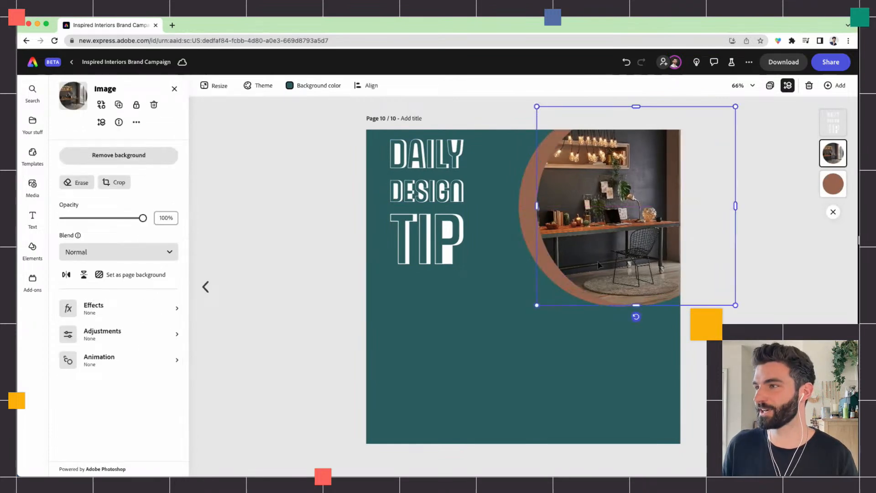
pyautogui.click(531, 230)
pyautogui.press('Delete')
# - Move the circular room photo slightly left and enlarge it toward the page's centre
pyautogui.moveTo(607, 236); pyautogui.dragTo(588, 237)
pyautogui.click(578, 369)
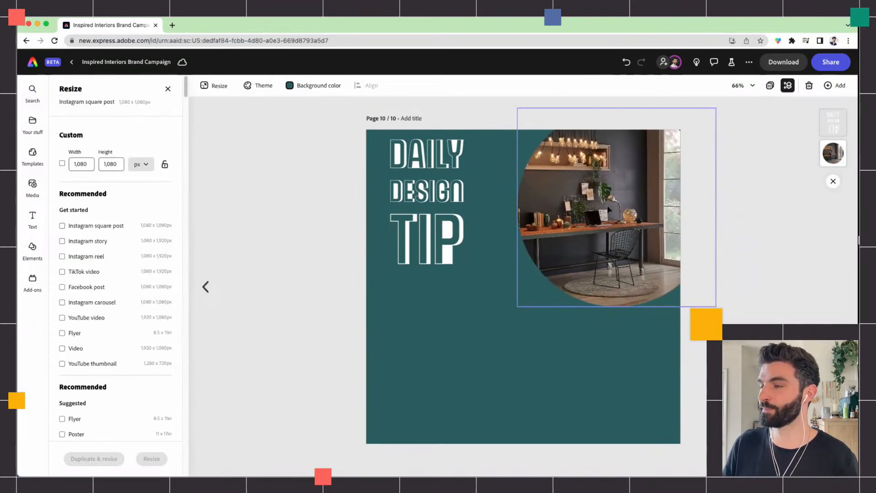
pyautogui.click(567, 289)
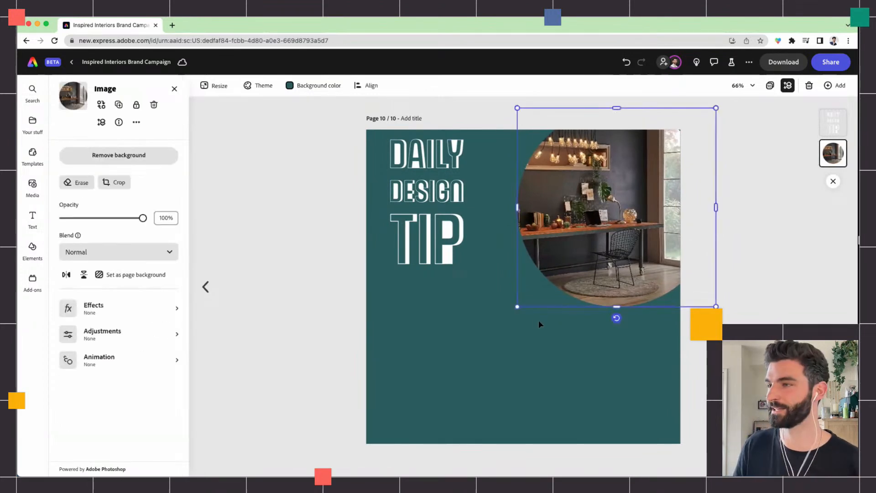
pyautogui.moveTo(517, 307); pyautogui.dragTo(501, 324)
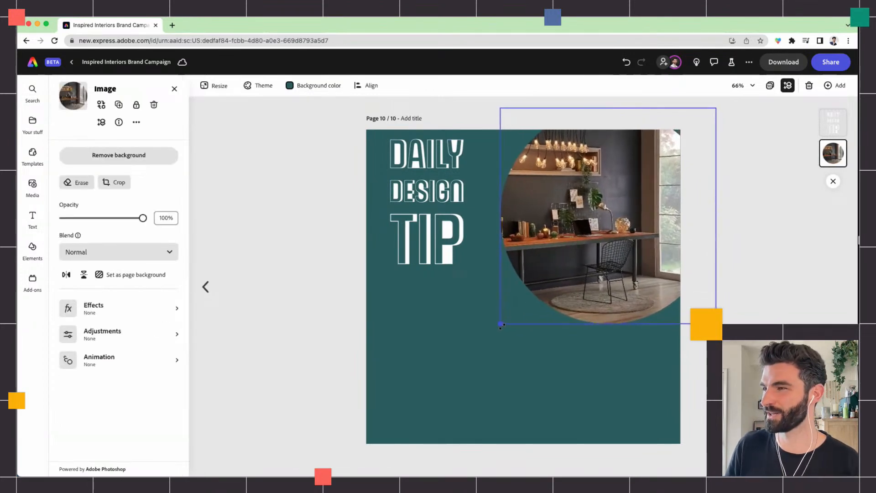
pyautogui.click(437, 313)
# - Duplicate the "Daily design tip" heading below the original, switch the copy to the Default text layout and widen its box
pyautogui.moveTo(435, 223); pyautogui.dragTo(426, 365)
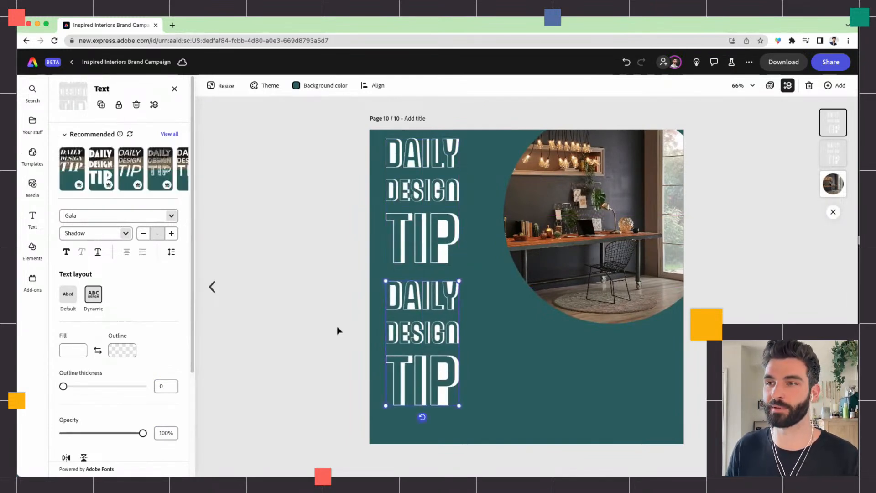
pyautogui.click(67, 294)
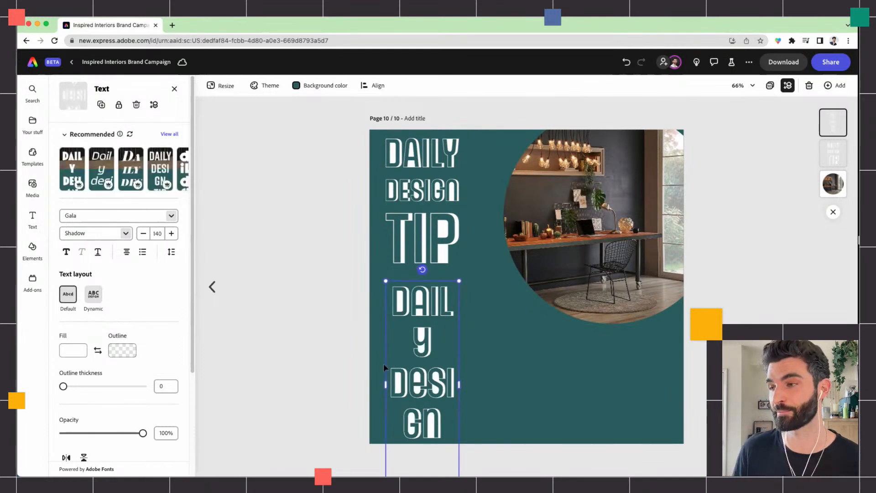
pyautogui.moveTo(459, 385); pyautogui.dragTo(544, 381)
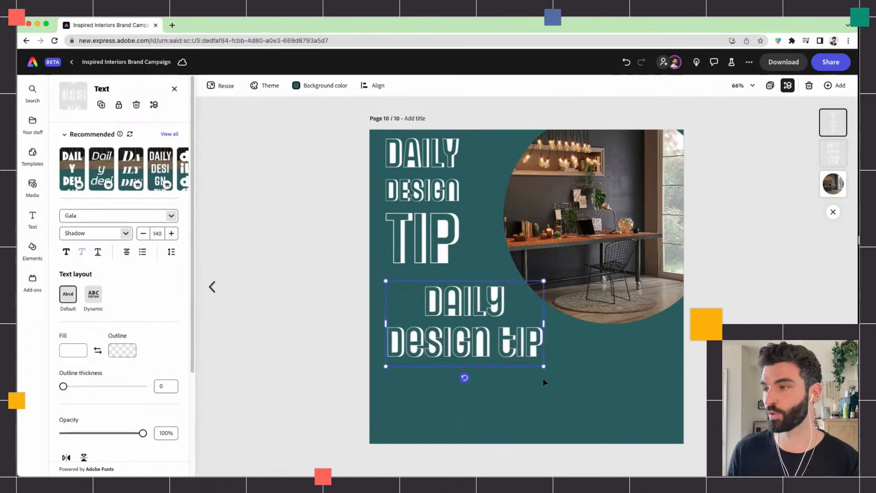
# - Set the copied heading's font to Gala Bold and replace its text with "Open Space illusions"
pyautogui.doubleClick(439, 328)
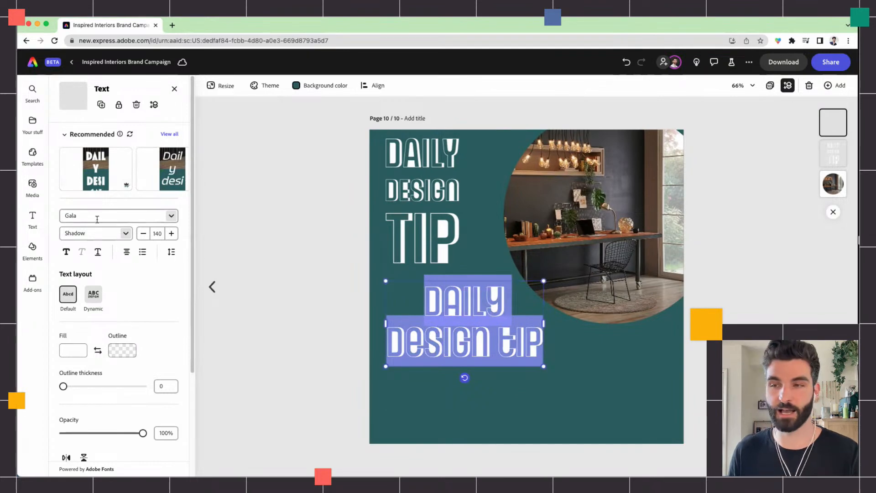
pyautogui.click(170, 217)
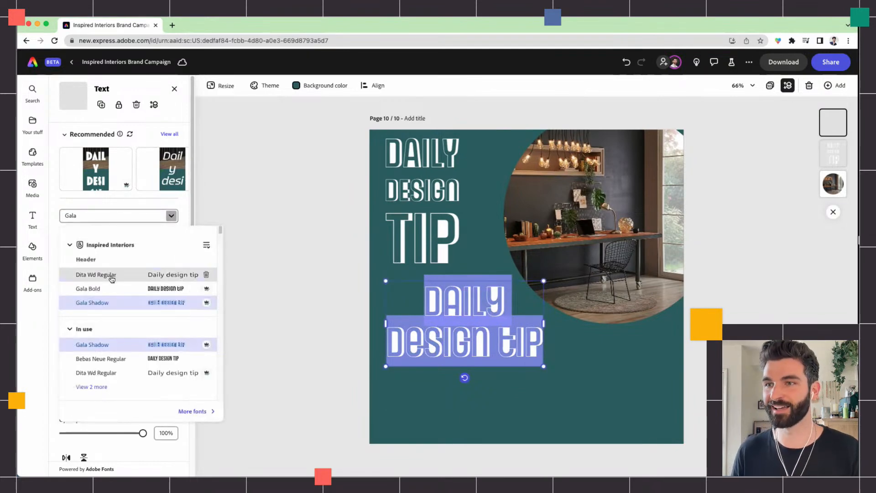
pyautogui.click(95, 288)
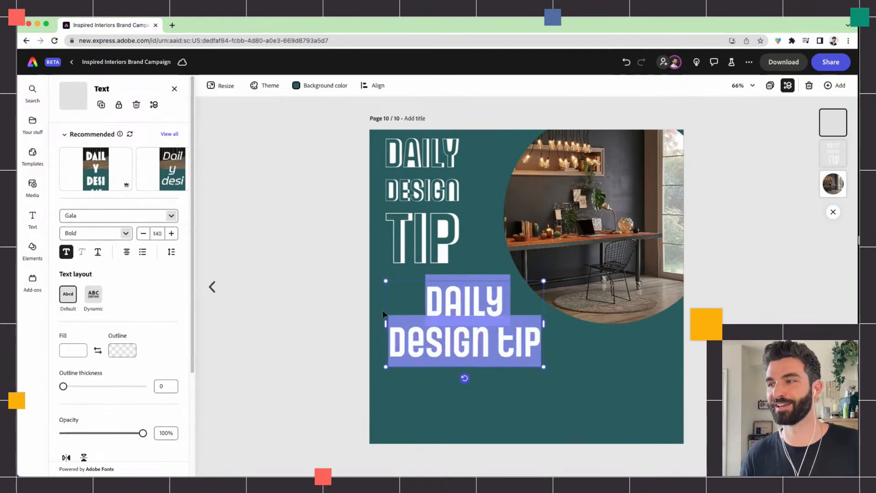
pyautogui.click(435, 318)
pyautogui.press('super+a')
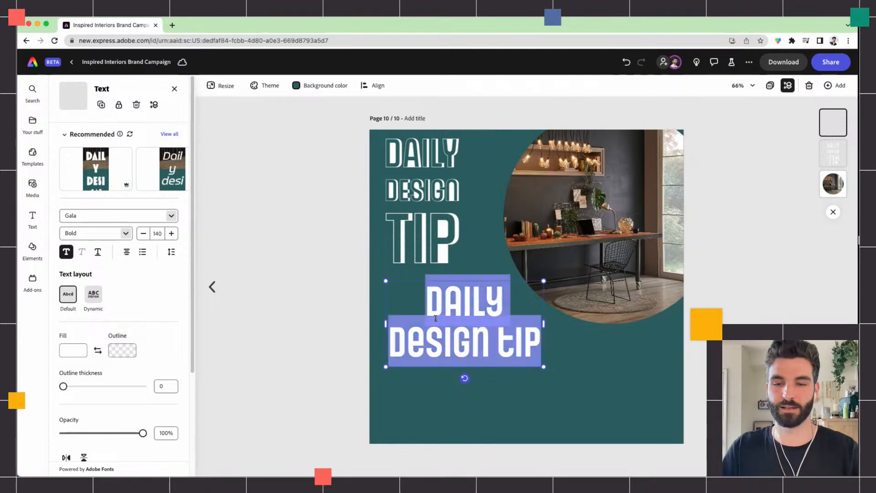
pyautogui.write('0pen')
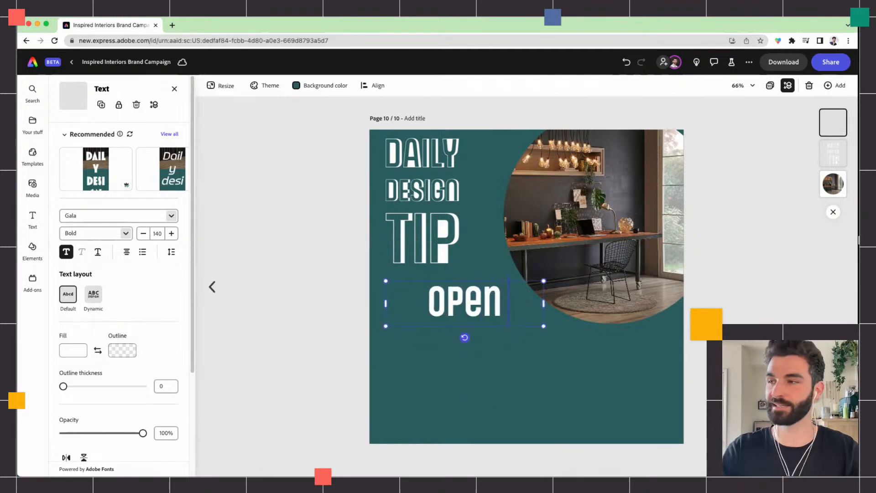
pyautogui.write(' space illusions')
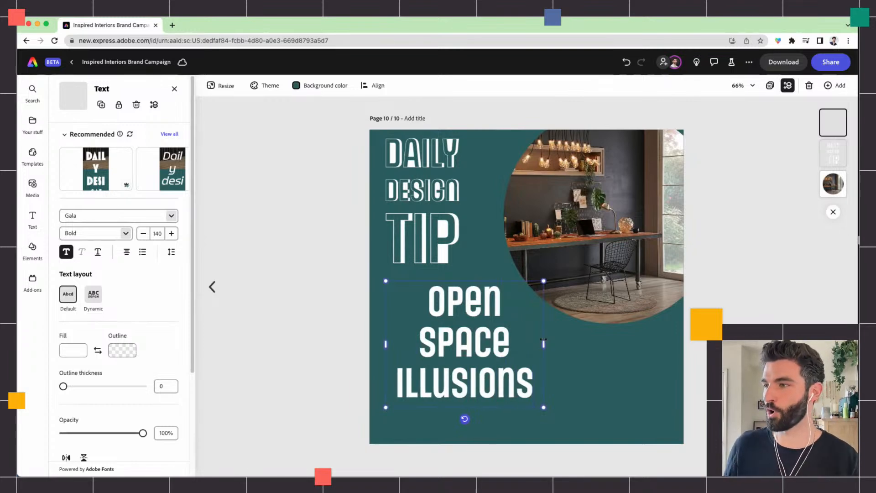
# - Left-align the "Open Space illusions" subheading on two lines in a wider box and scale it down to size 107
pyautogui.moveTo(547, 348); pyautogui.dragTo(615, 347)
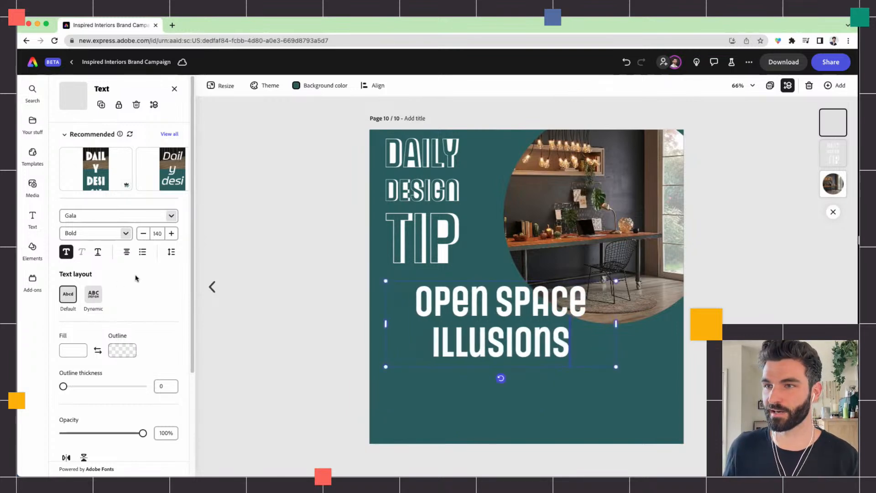
pyautogui.click(127, 254)
pyautogui.click(109, 272)
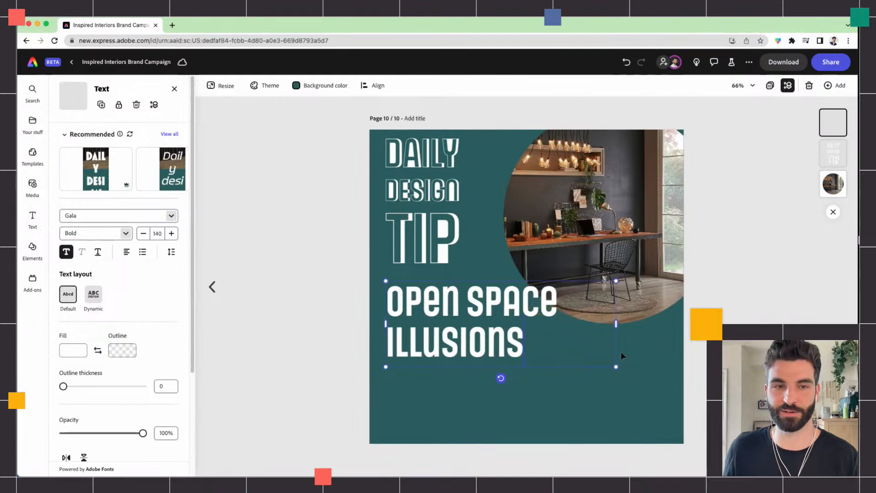
pyautogui.moveTo(616, 367); pyautogui.dragTo(562, 346)
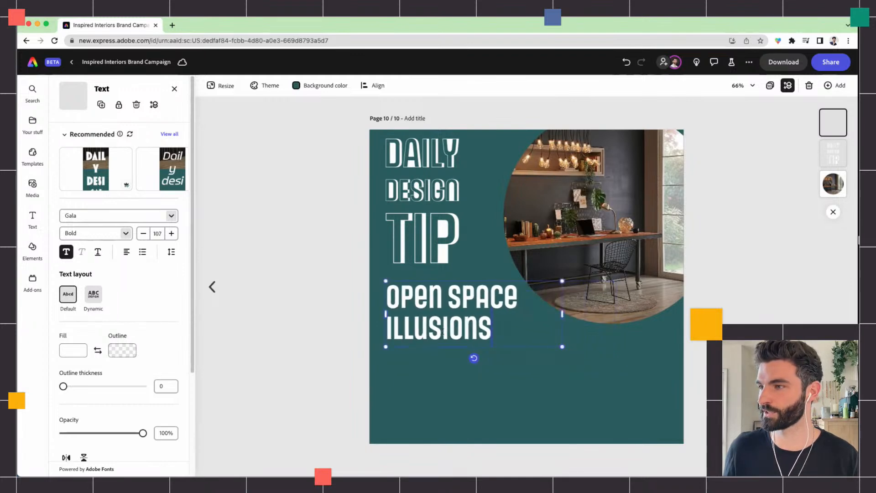
# - Lower the "Open Space illusions" subheading slightly beneath the main heading and duplicate it near the page's foot
pyautogui.moveTo(437, 331); pyautogui.dragTo(461, 406)
pyautogui.press('super+d')
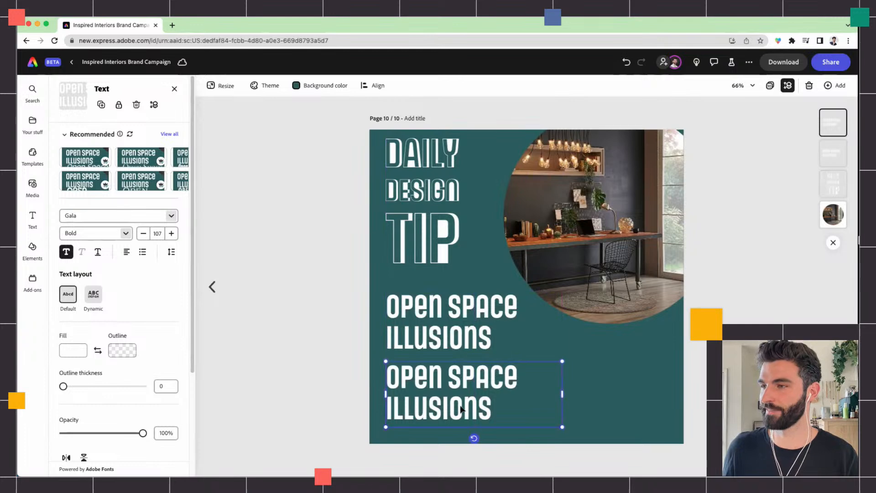
pyautogui.click(432, 312)
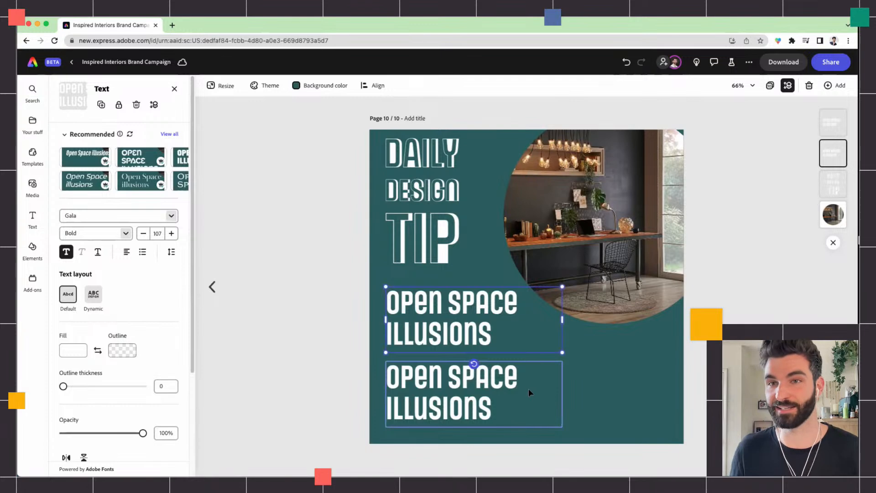
# - Change the lower "Open Space illusions" copy to the Dita Wd Regular brand font at size 30
pyautogui.click(491, 389)
pyautogui.click(484, 387)
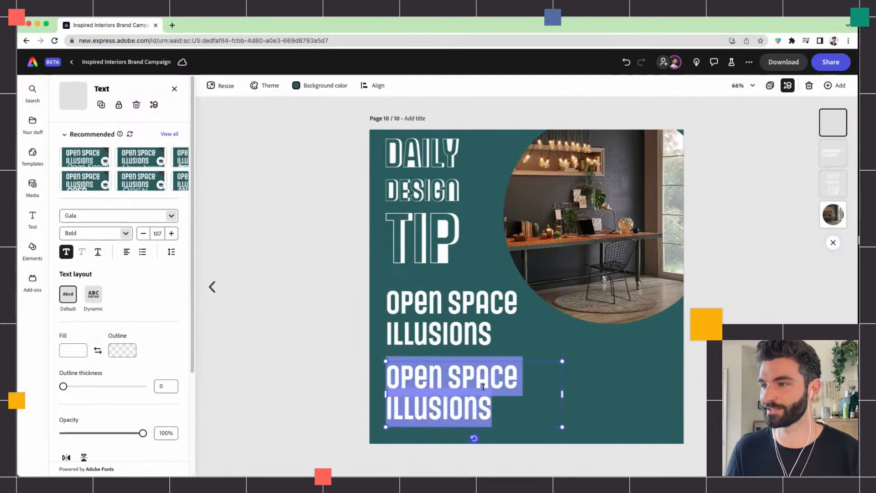
pyautogui.click(171, 215)
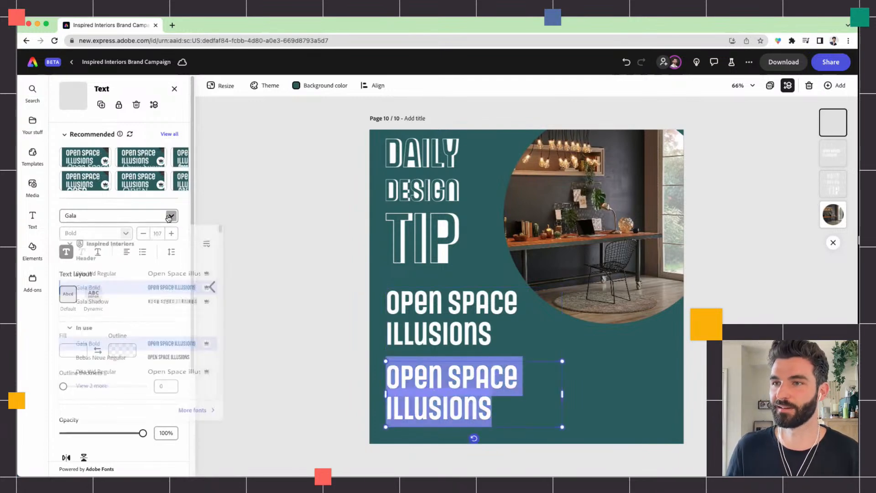
pyautogui.click(109, 274)
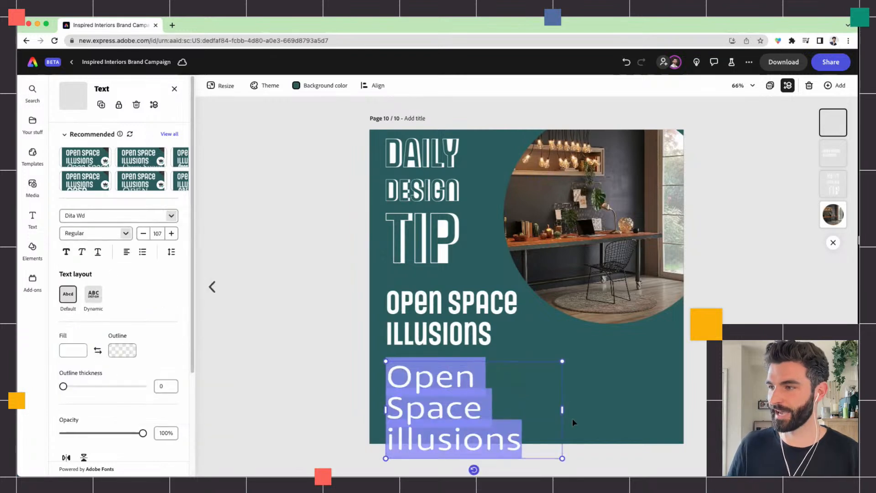
pyautogui.click(158, 234)
pyautogui.write('30')
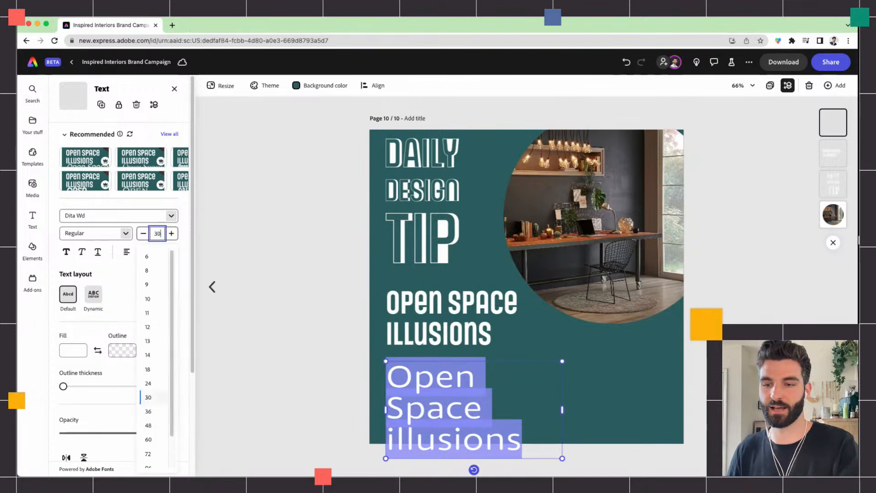
pyautogui.press('Return')
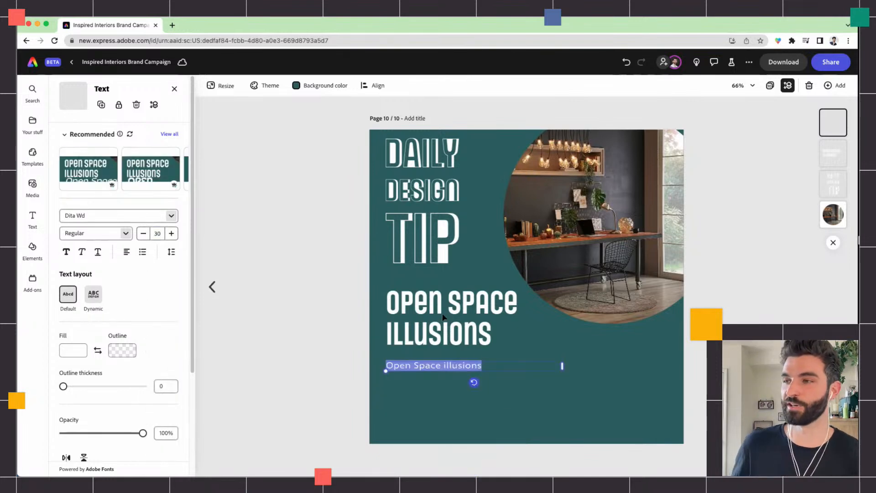
# - Replace the lower copy's text with the tip paragraph from "Small room? Create an illusion of openness" to "Share your mirror placement hacks in the comments!"
pyautogui.press('super+Tab')
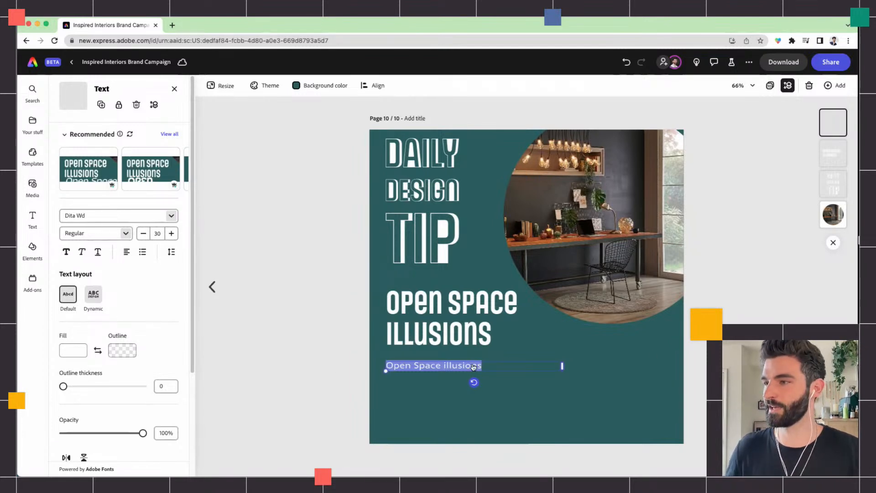
pyautogui.click(490, 364)
pyautogui.tripleClick(489, 364)
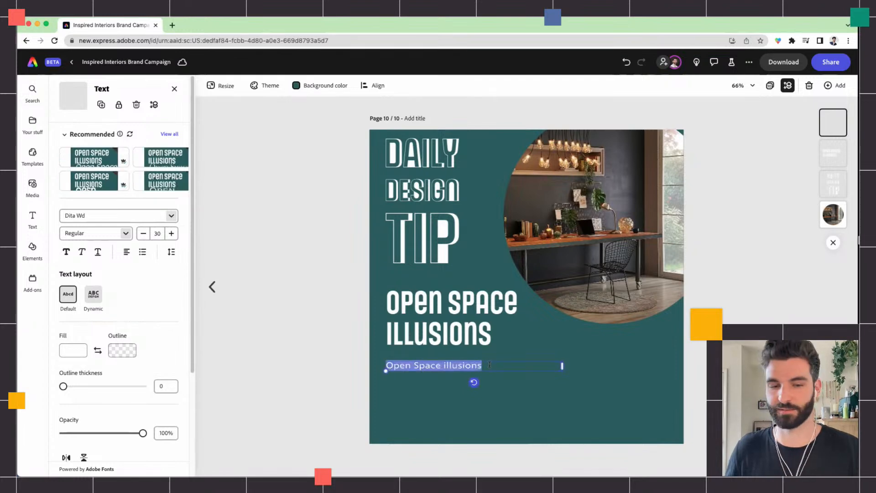
pyautogui.write('Small room? Create an illusion of openness by using mirrors strategically. Place mirrors across from windows to reflect natural light and make the room feel larger. Share your mirror placement hacks in the comments!')
# - Enlarge the tip paragraph to size 37 so it spans the page between its margins, and nudge it slightly down
pyautogui.moveTo(560, 391); pyautogui.dragTo(665, 417)
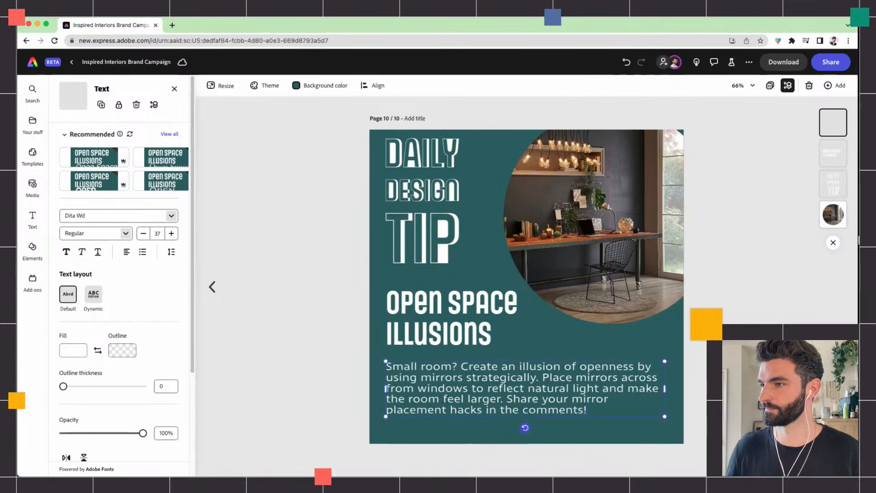
pyautogui.click(597, 435)
pyautogui.moveTo(528, 399); pyautogui.dragTo(528, 401)
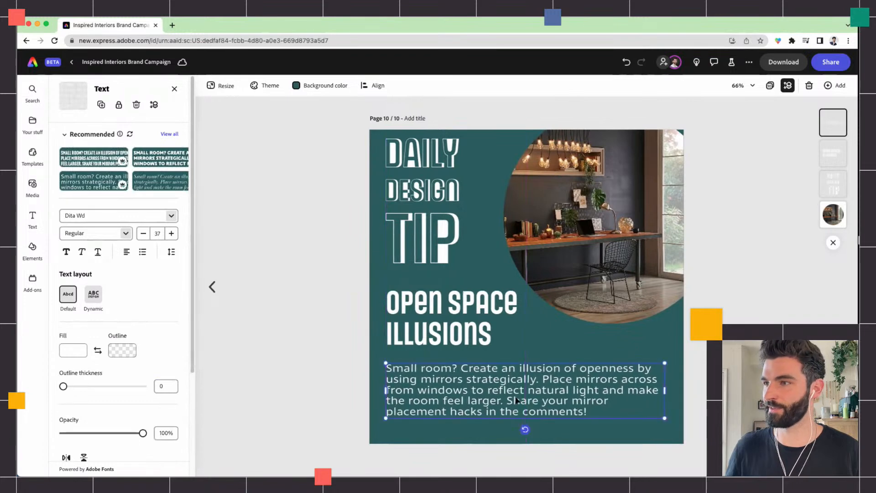
pyautogui.click(445, 329)
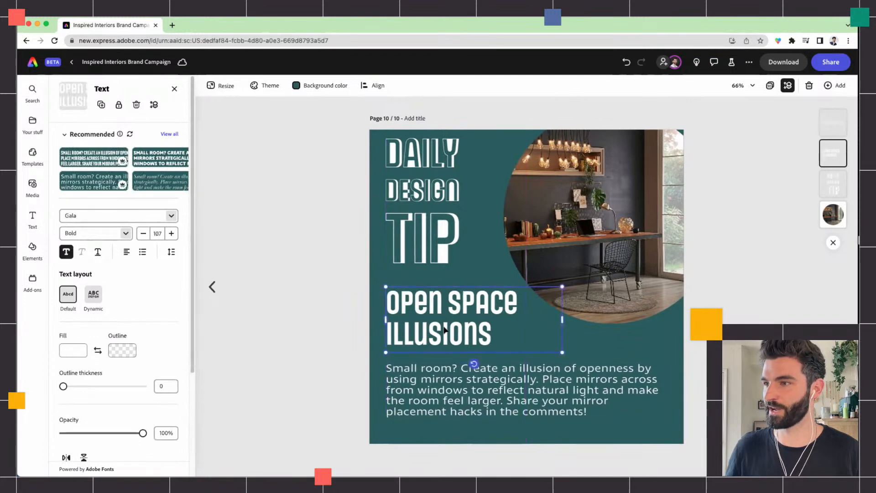
pyautogui.click(580, 346)
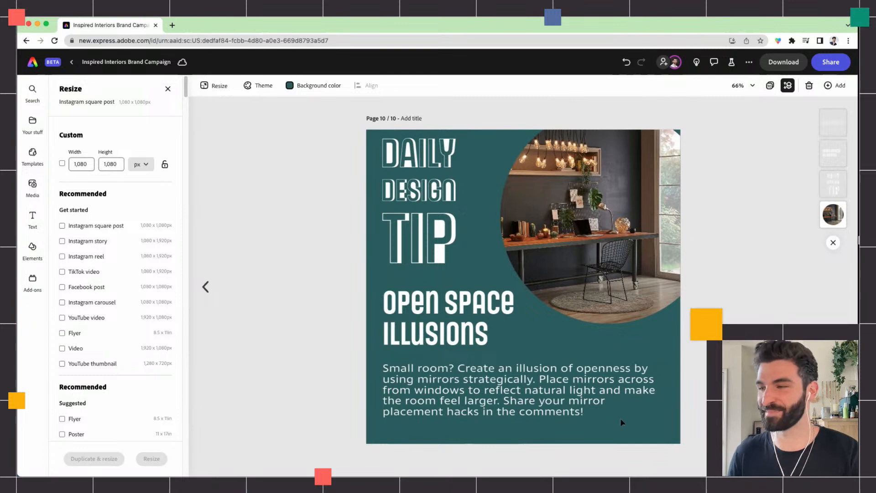
# - Delete the circular workspace photo and add a square (1:1) text-to-image placeholder to the page
pyautogui.click(592, 258)
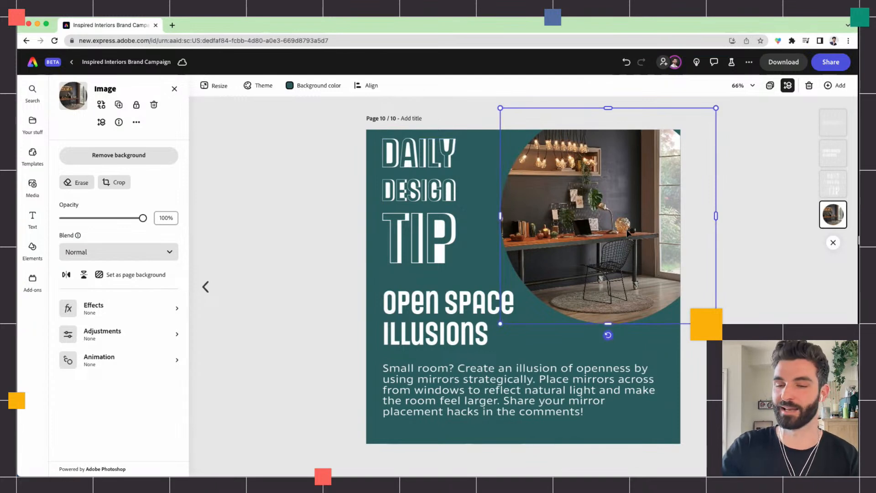
pyautogui.press('Delete')
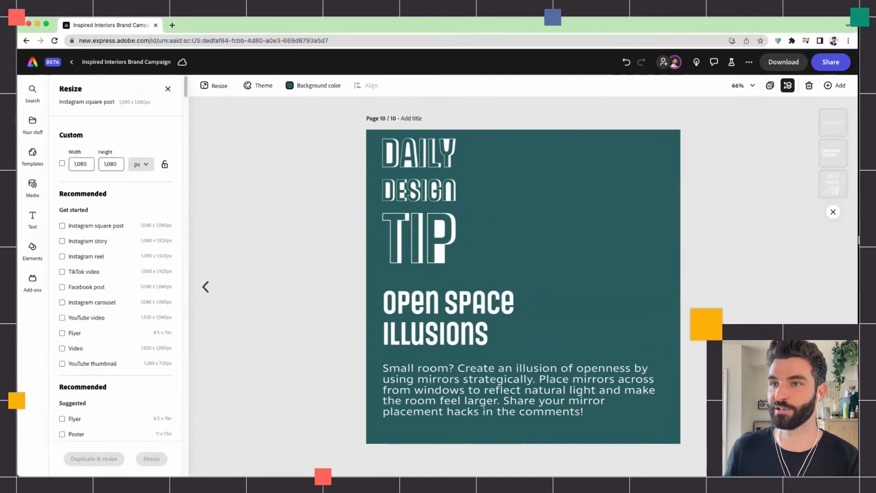
pyautogui.click(33, 185)
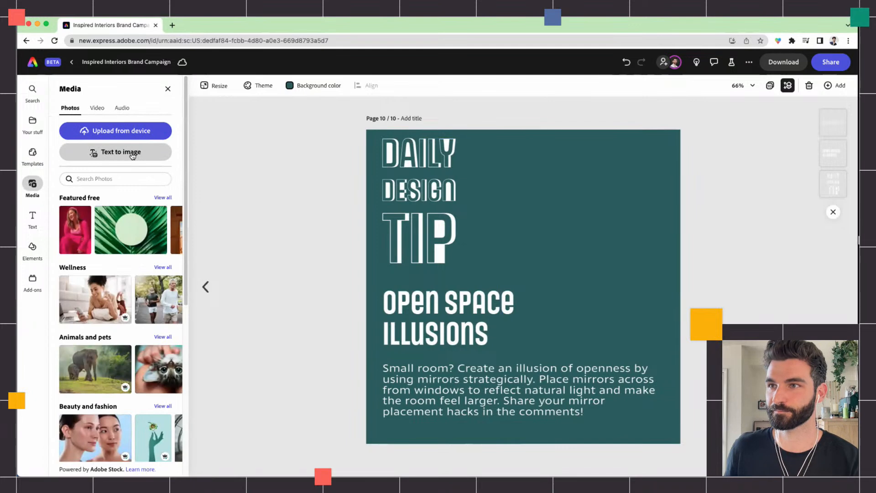
pyautogui.click(132, 155)
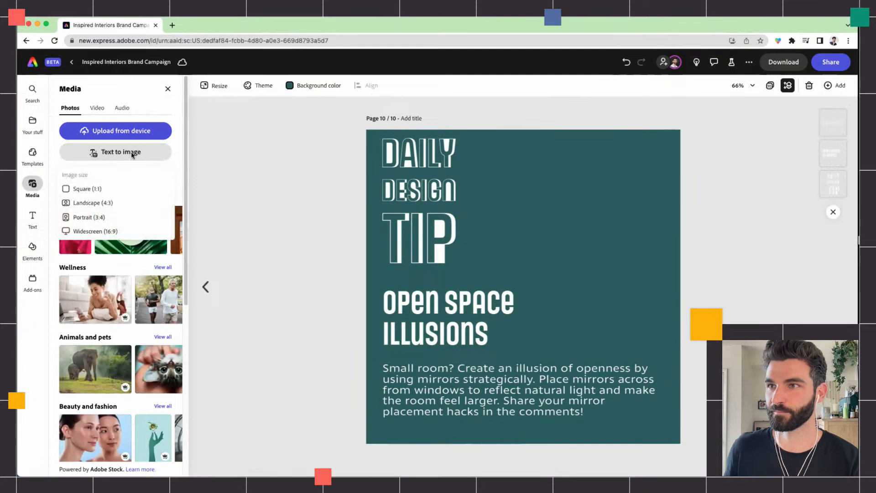
pyautogui.click(97, 191)
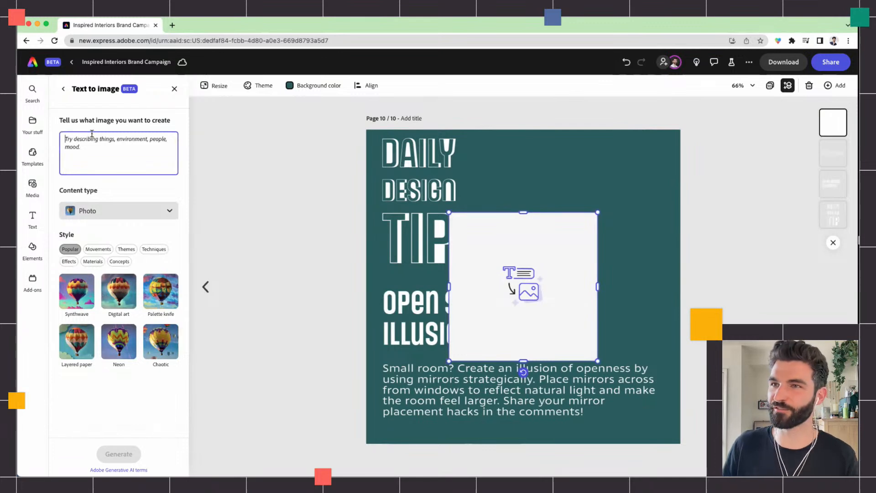
# - Generate a photo for the placeholder from the prompt "a spacious looking home interior with mirrors on walls"
pyautogui.write('a')
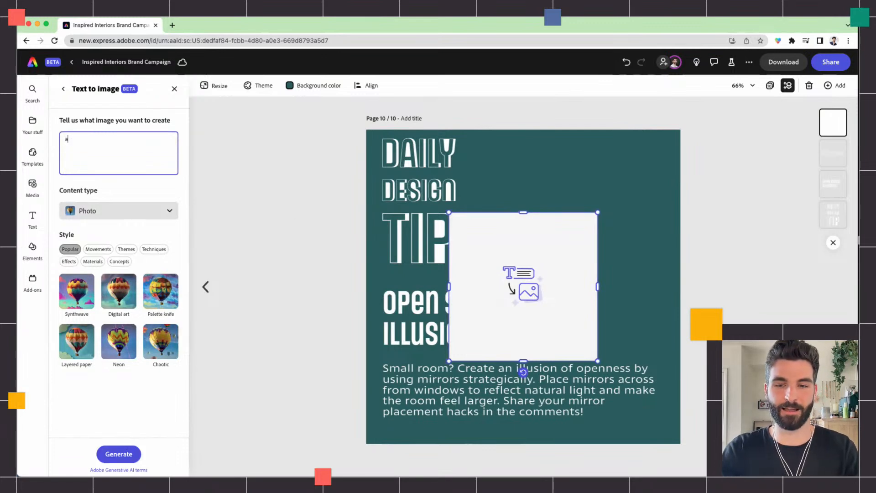
pyautogui.write(' spaciou')
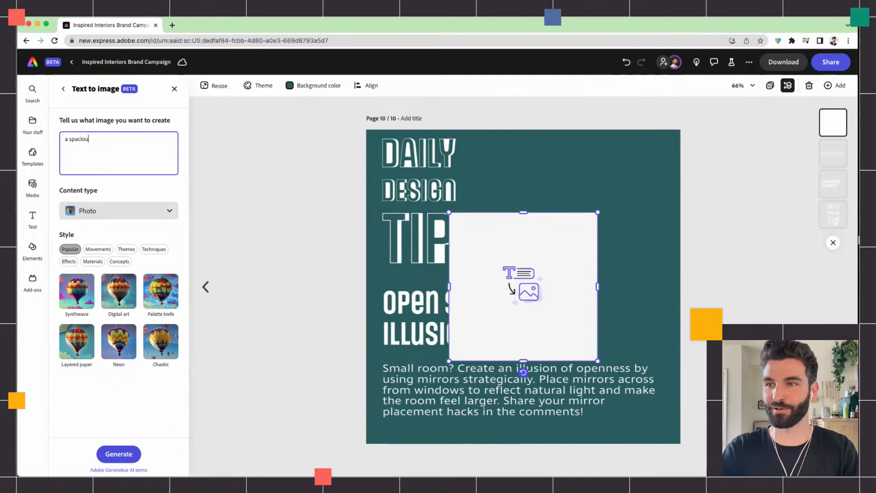
pyautogui.write('s looking ho')
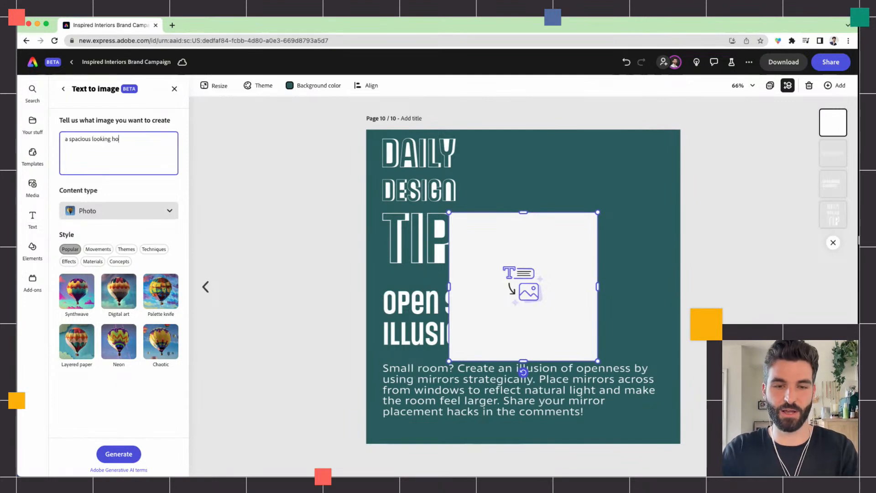
pyautogui.write('me interior with ')
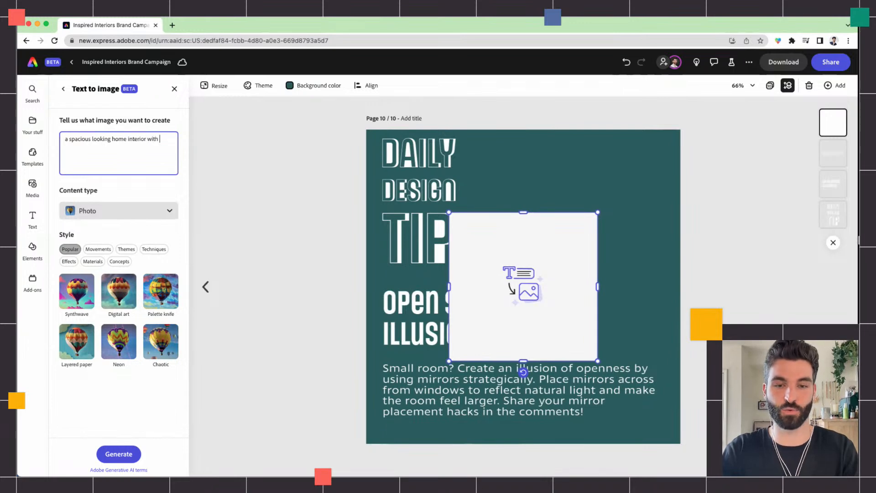
pyautogui.write('mirrors on walls')
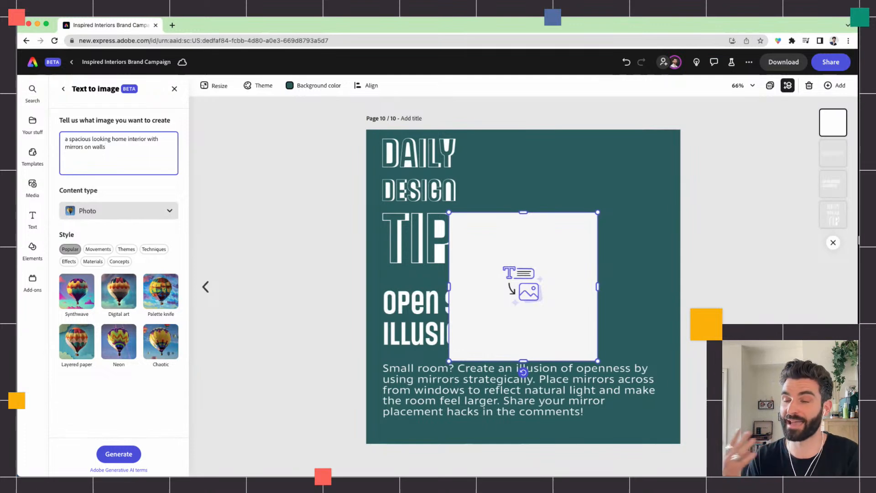
pyautogui.click(115, 455)
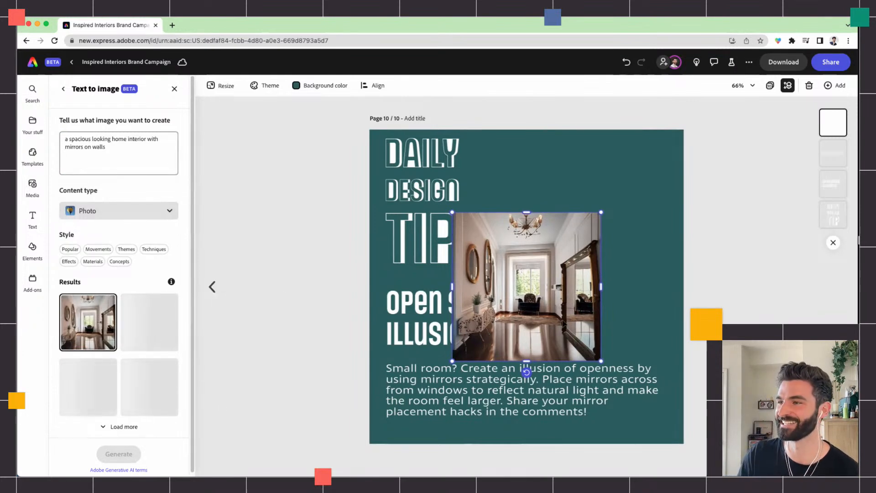
# - Switch the generated image to the fourth result and enlarge it in the page's upper-right corner
pyautogui.moveTo(559, 327); pyautogui.dragTo(635, 254)
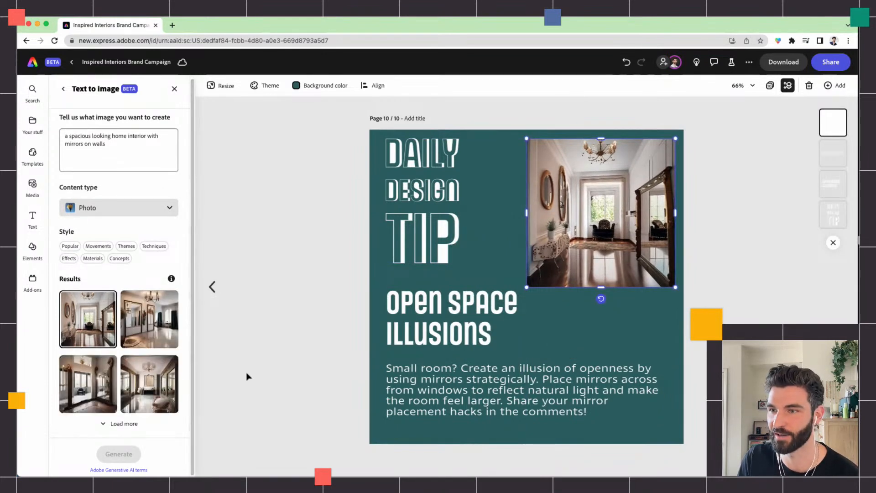
pyautogui.click(143, 382)
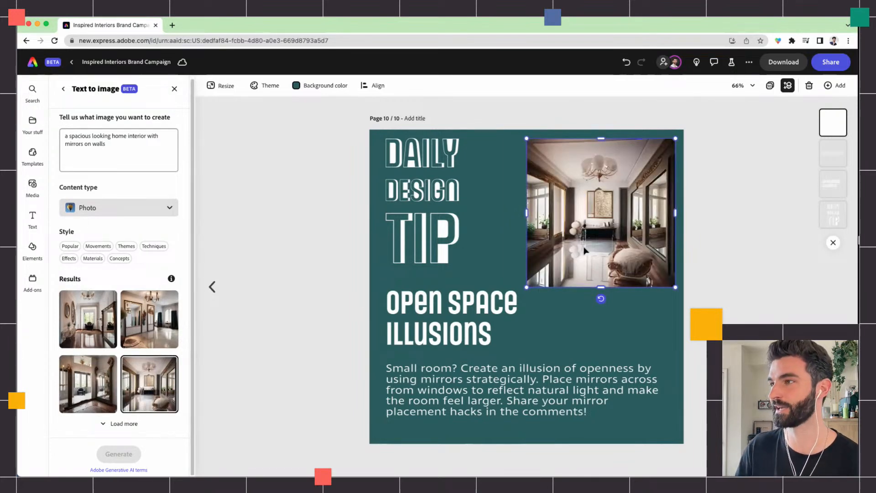
pyautogui.moveTo(527, 288); pyautogui.dragTo(501, 313)
pyautogui.moveTo(591, 269)
pyautogui.mouseDown()
pyautogui.moveTo(607, 253)
pyautogui.moveTo(600, 260)
pyautogui.mouseUp()
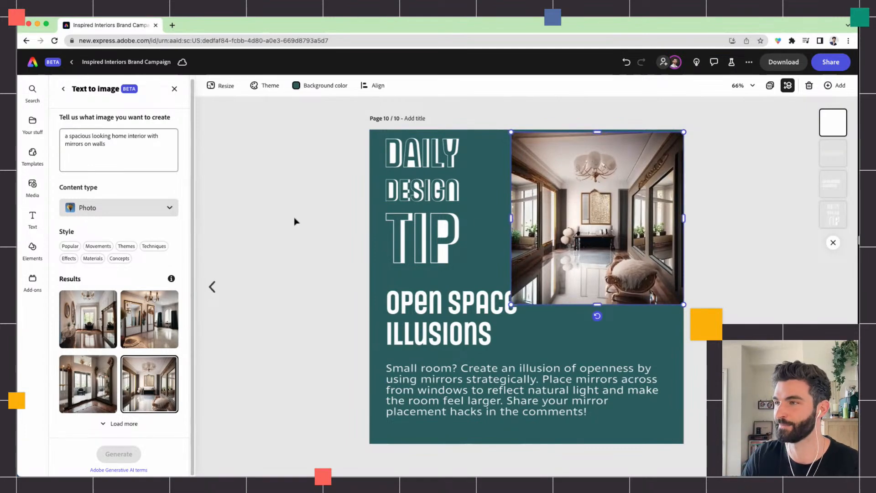
# - Reposition the interior image flush with the page's right edge and slightly past its top edge
pyautogui.click(736, 300)
pyautogui.click(639, 261)
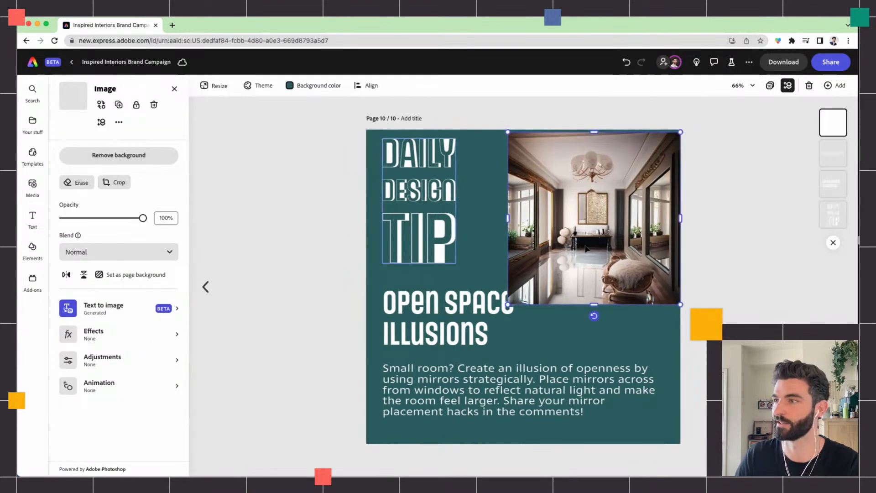
pyautogui.moveTo(620, 246); pyautogui.dragTo(628, 244)
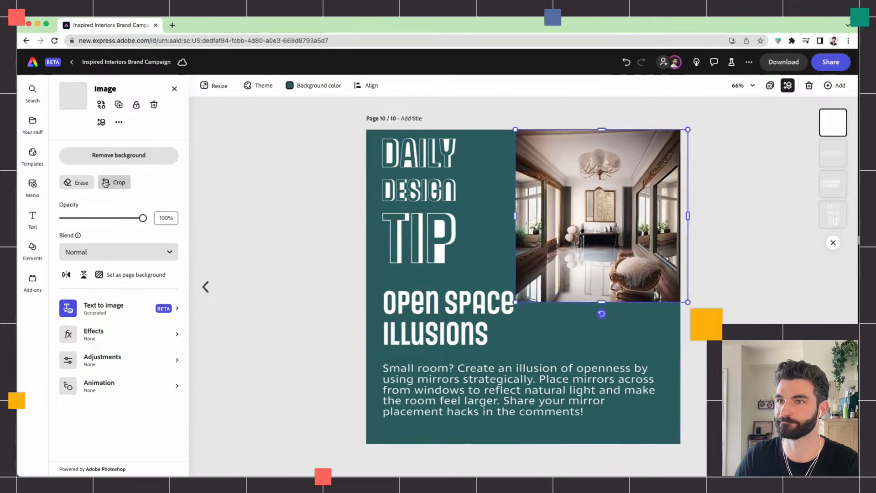
pyautogui.click(223, 206)
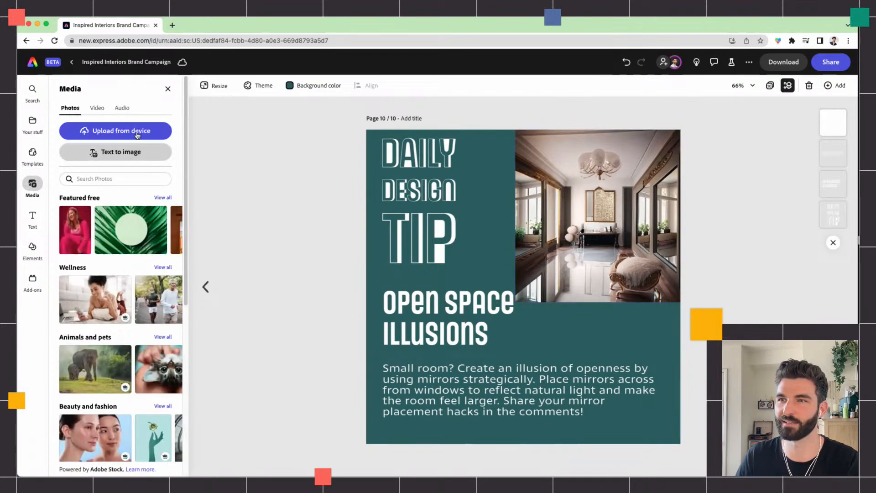
pyautogui.click(645, 266)
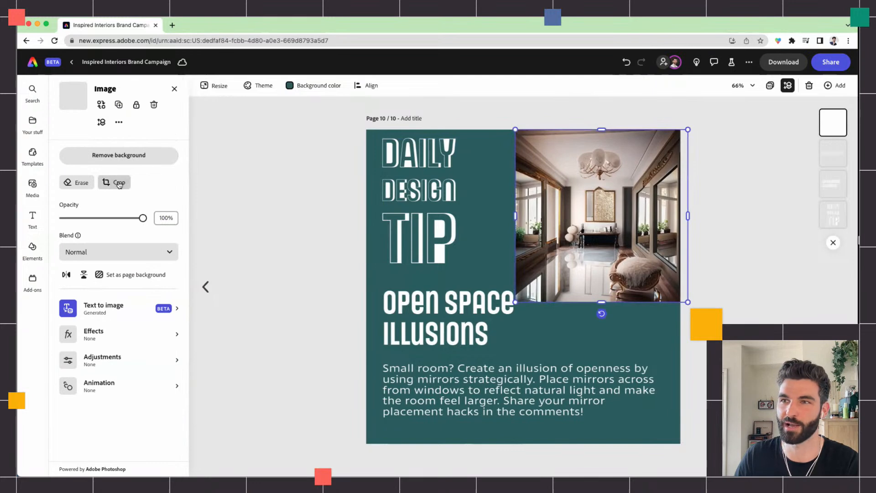
pyautogui.moveTo(589, 280); pyautogui.dragTo(578, 270)
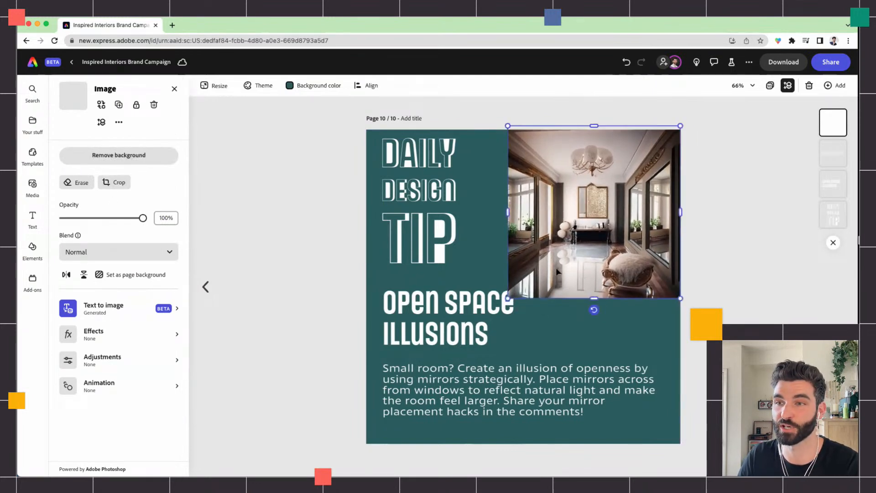
pyautogui.click(254, 301)
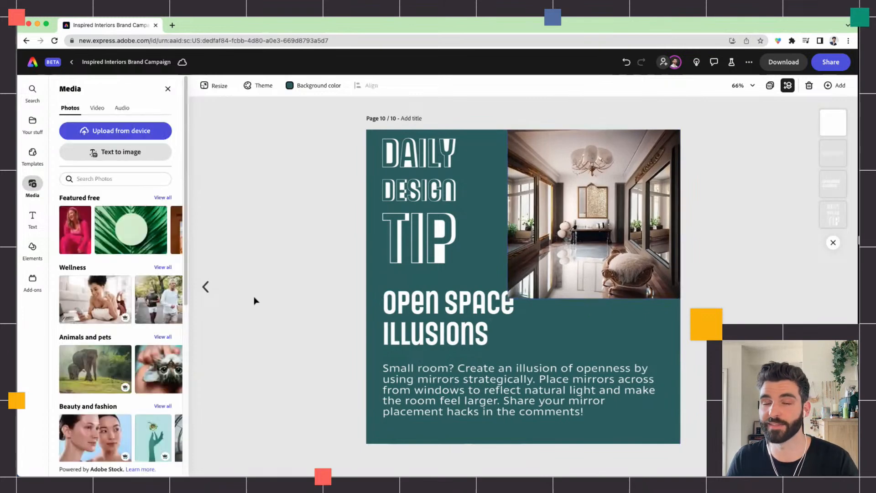
pyautogui.click(585, 240)
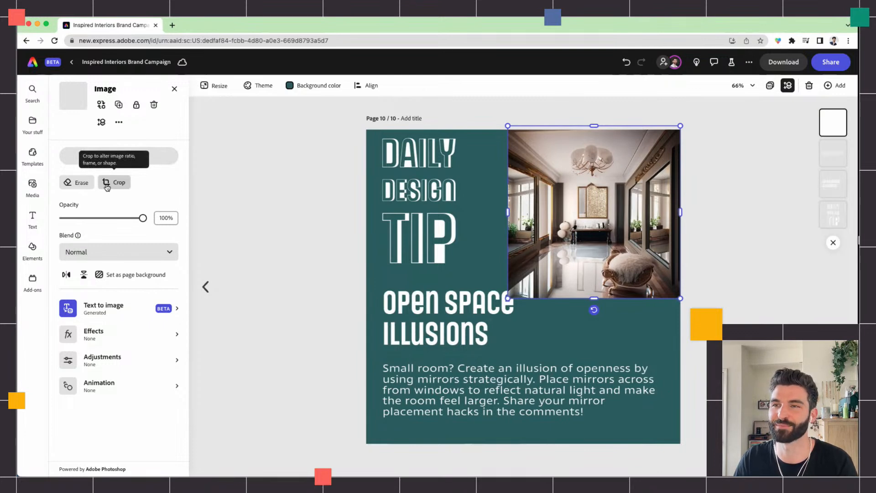
pyautogui.click(135, 335)
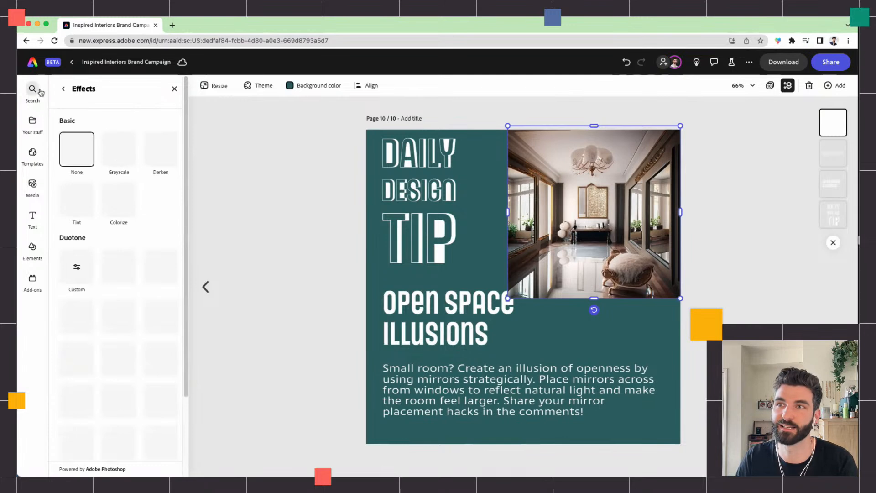
pyautogui.click(63, 88)
# - Shrink the interior image until it clears the "Open Space illusions" subheading, and fit it into the page's upper-right corner
pyautogui.click(724, 256)
pyautogui.click(514, 292)
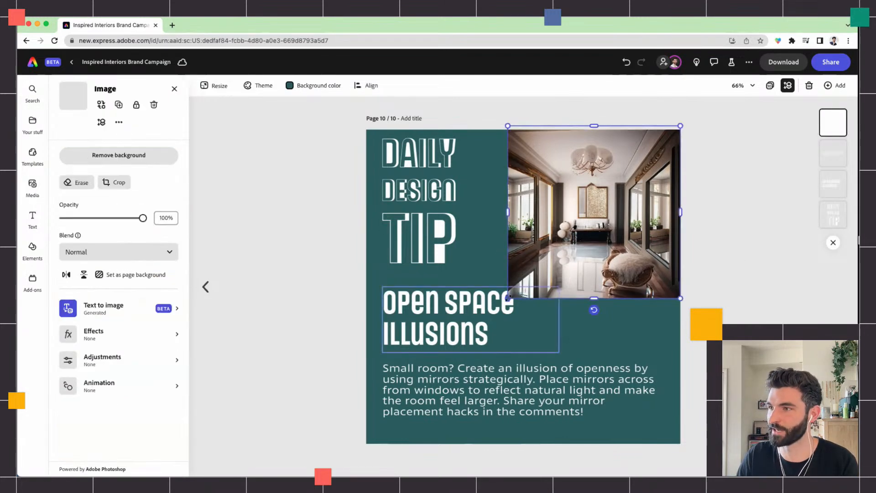
pyautogui.moveTo(508, 298); pyautogui.dragTo(533, 273)
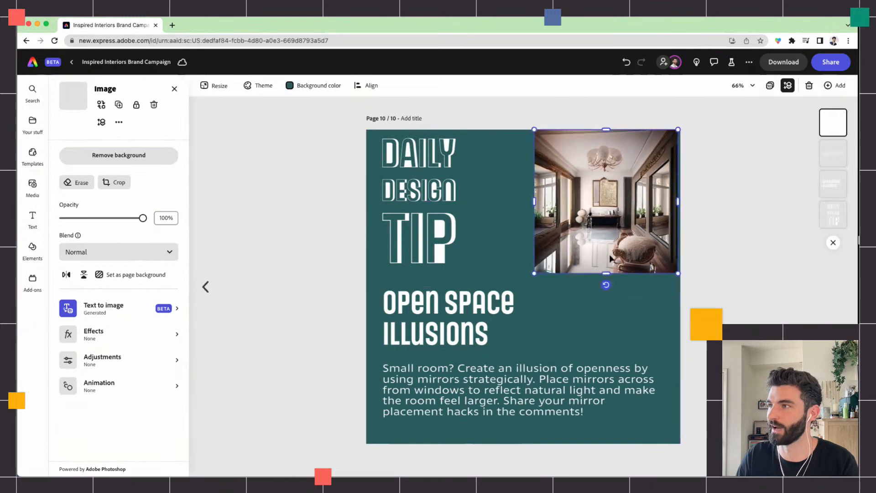
pyautogui.moveTo(607, 254); pyautogui.dragTo(612, 254)
pyautogui.click(740, 221)
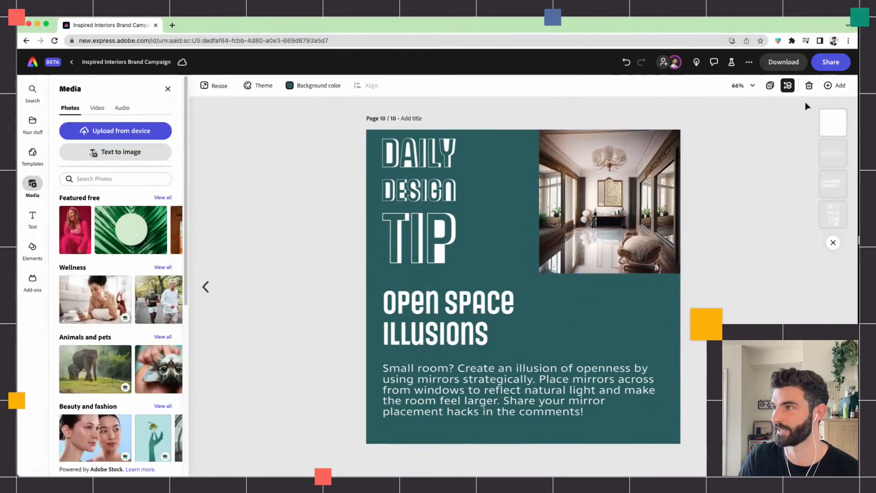
# - Duplicate the finished tip page and set the copy's background to the red Inspired Interiors primary brand color
pyautogui.click(829, 86)
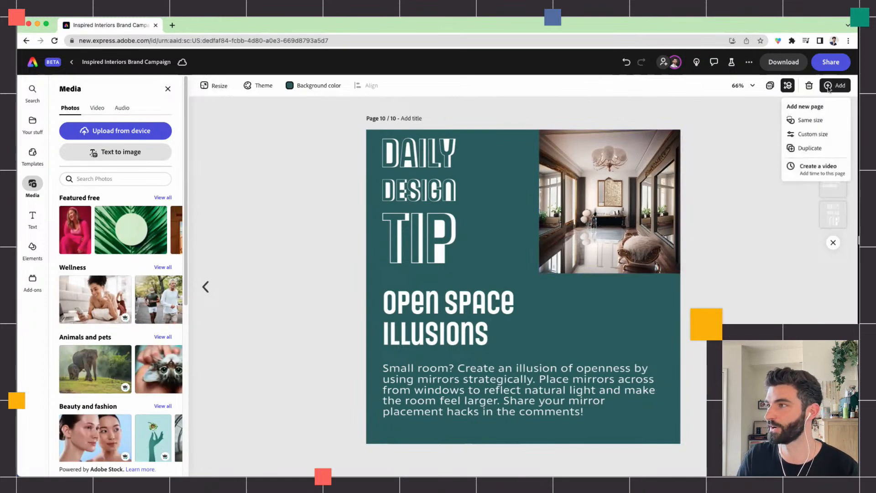
pyautogui.click(812, 147)
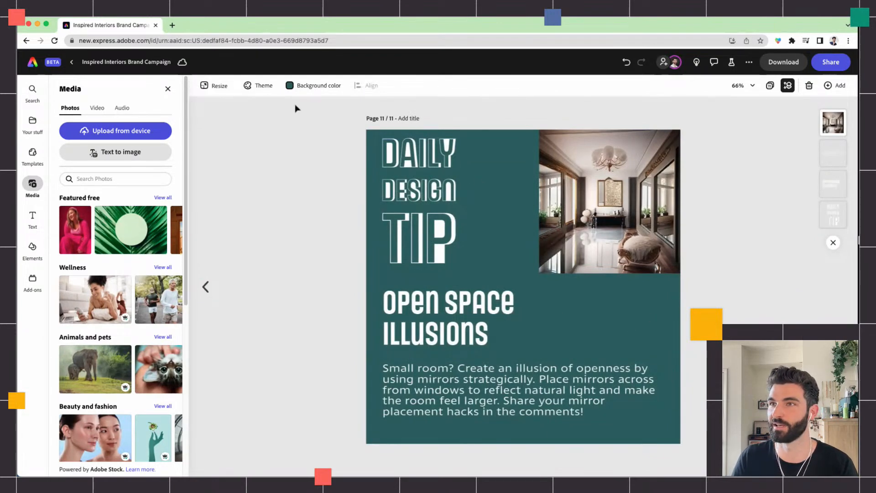
pyautogui.click(289, 89)
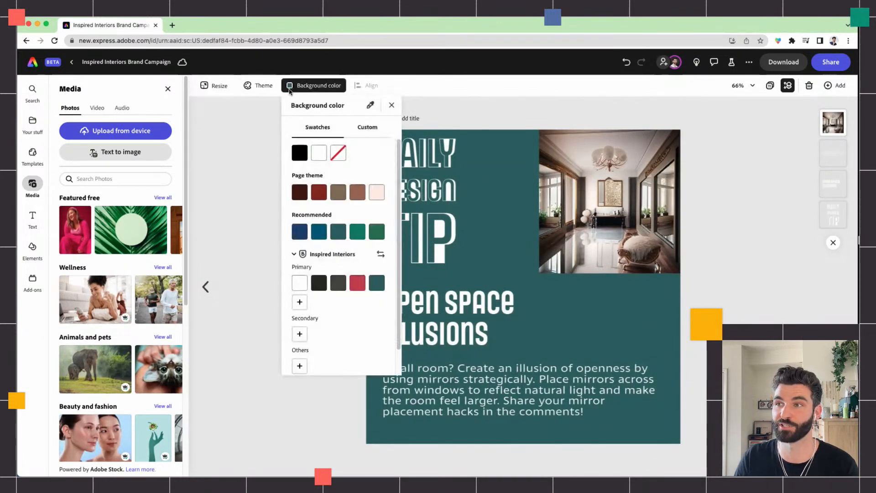
pyautogui.click(358, 283)
pyautogui.click(730, 236)
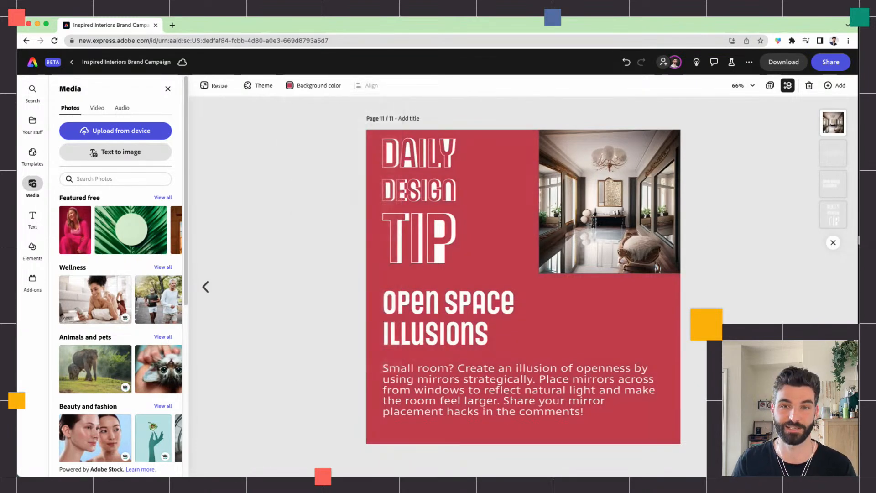
# - Replace the subheading on the red page with "Statement Lighting"
pyautogui.click(417, 304)
pyautogui.click(416, 303)
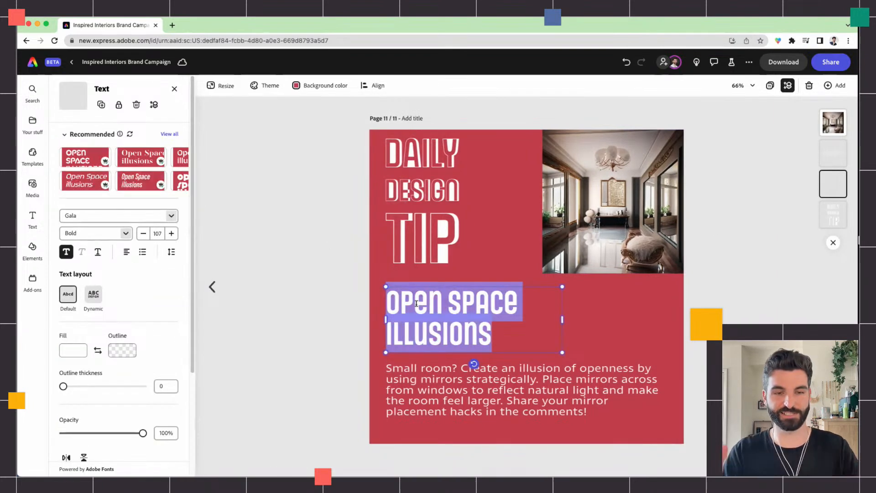
pyautogui.write('State')
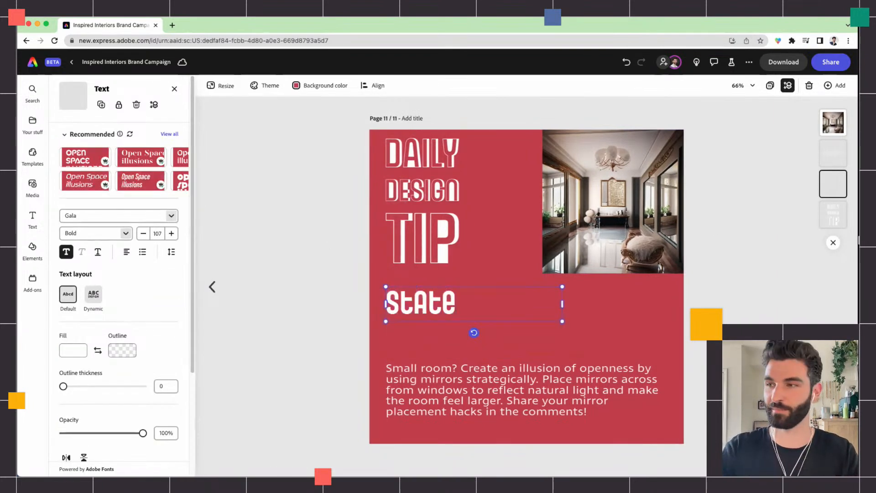
pyautogui.write('ment Lighti')
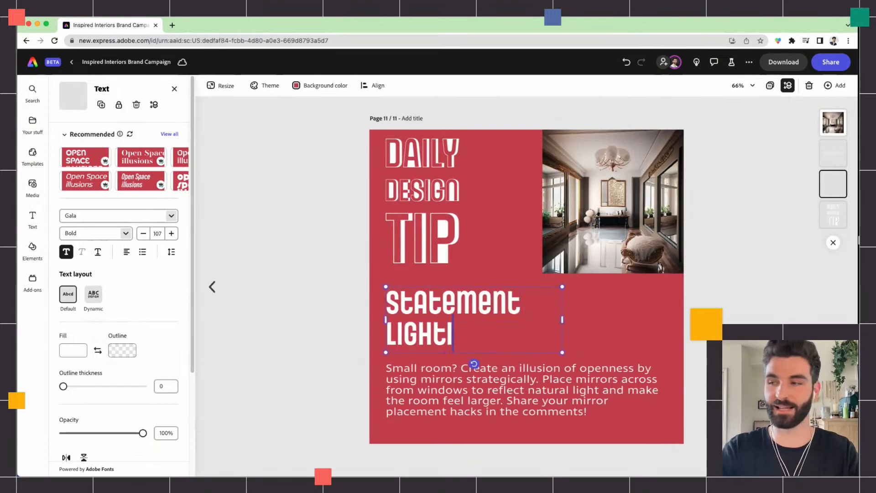
pyautogui.write('ng')
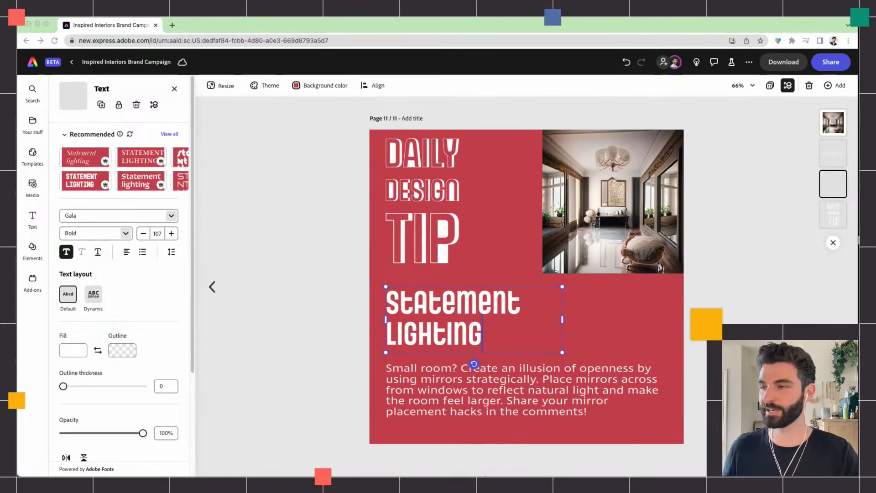
# - Replace the red page's paragraph with the lighting tip from "Let there be light!" to "functional art that elevates your design."
pyautogui.click(508, 409)
pyautogui.doubleClick(508, 408)
pyautogui.tripleClick(508, 407)
pyautogui.click(508, 407)
pyautogui.doubleClick(508, 407)
pyautogui.click(508, 407)
pyautogui.tripleClick(508, 406)
pyautogui.click(508, 405)
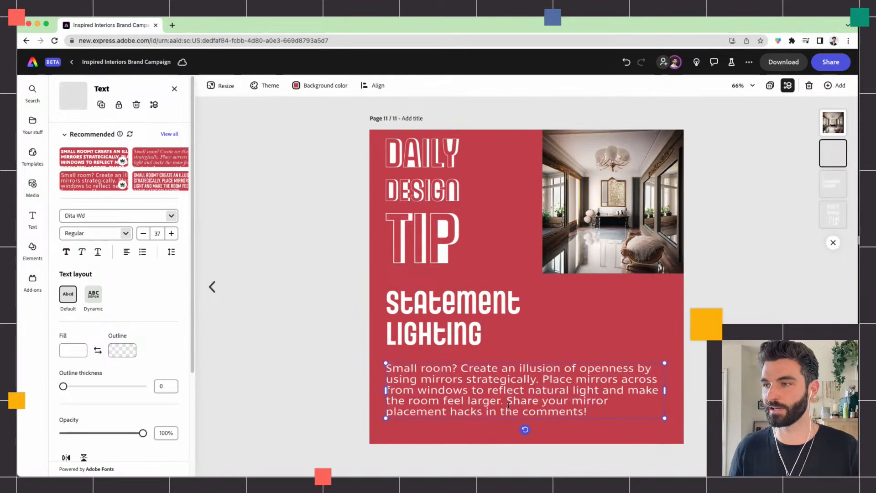
pyautogui.tripleClick(508, 406)
pyautogui.write("Let there be light! Make a statement with your lighting fixtures. Whether it's a chandelier, pendant, or floor lamp, unique lighting can serve as functional art that elevates your design.")
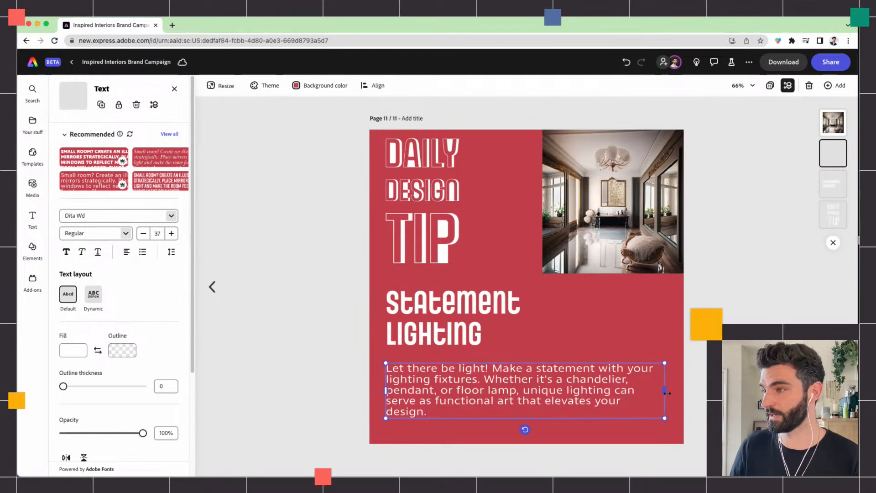
# - Narrow the lighting paragraph's text box slightly so its last line ends with "elevates your design."
pyautogui.moveTo(663, 391); pyautogui.dragTo(651, 390)
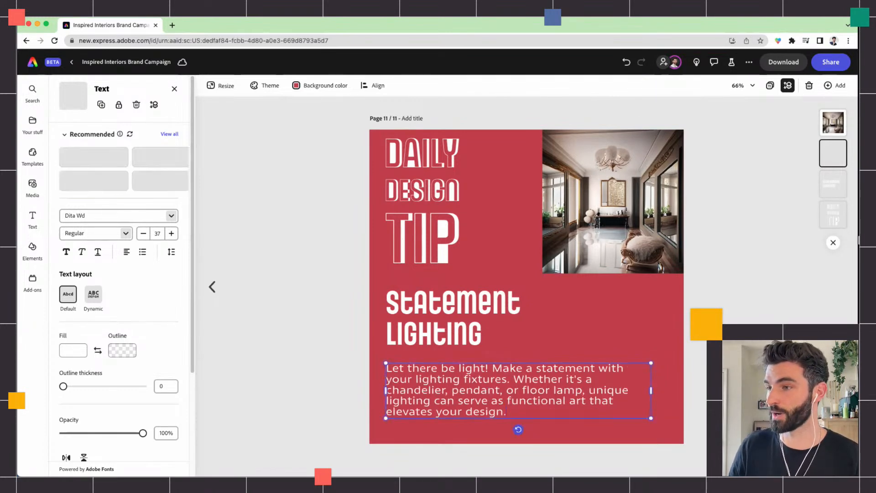
pyautogui.click(628, 342)
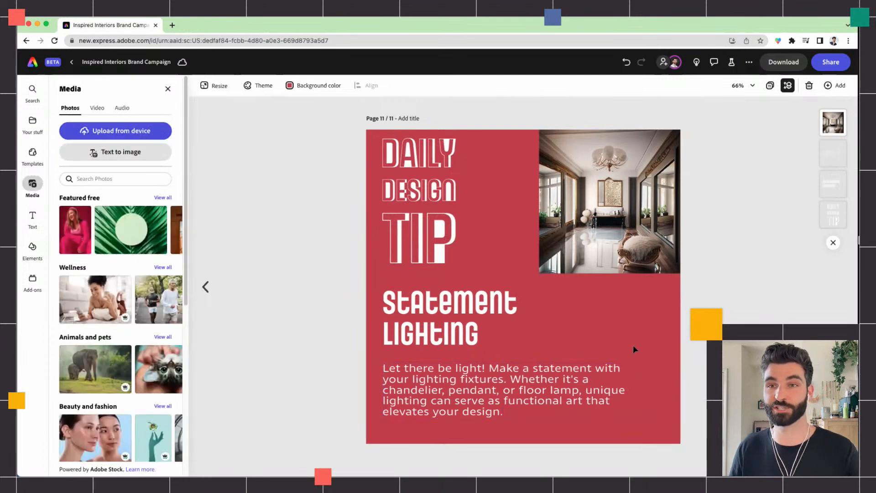
# - Regenerate the red page's interior image from the prompt "a niche looking home interior with a fancy light fixture"
pyautogui.click(587, 213)
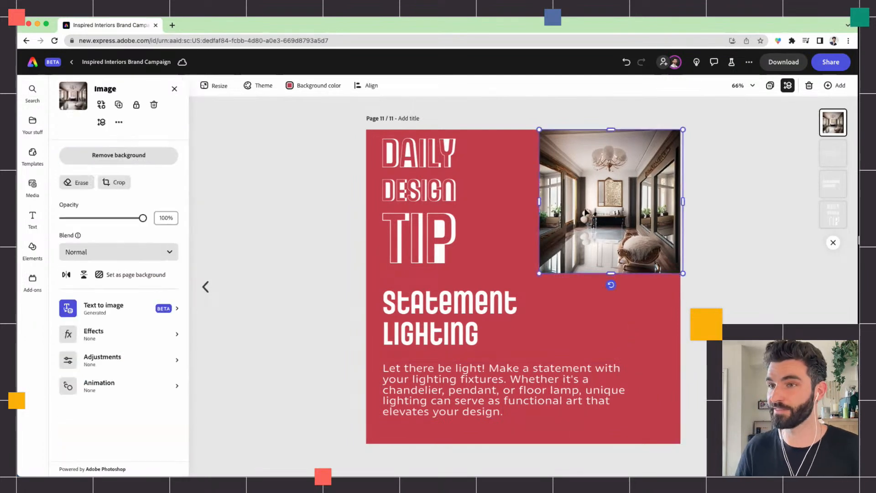
pyautogui.click(111, 316)
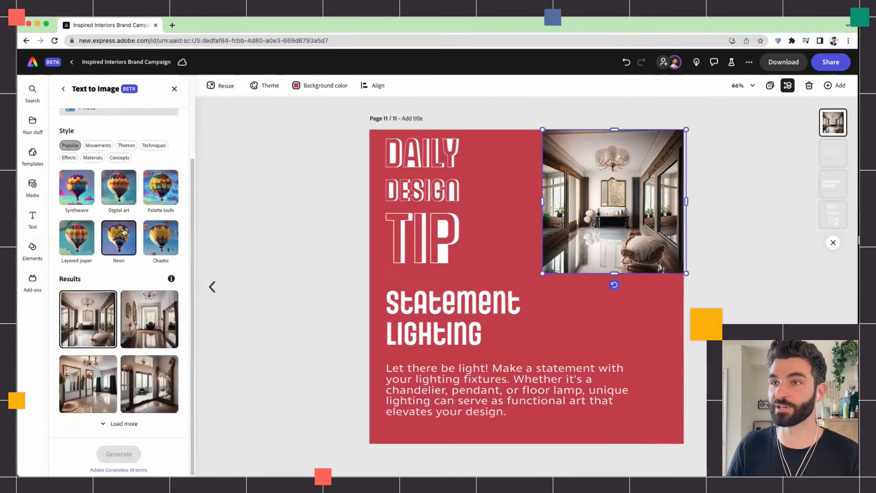
pyautogui.scroll(5, 110, 164)
pyautogui.hotkey('ctrl', 'a')
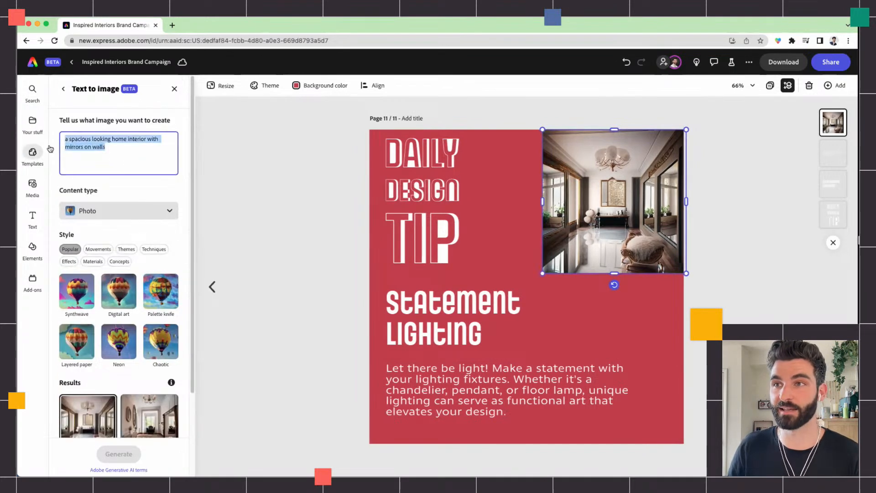
pyautogui.press('BackSpace')
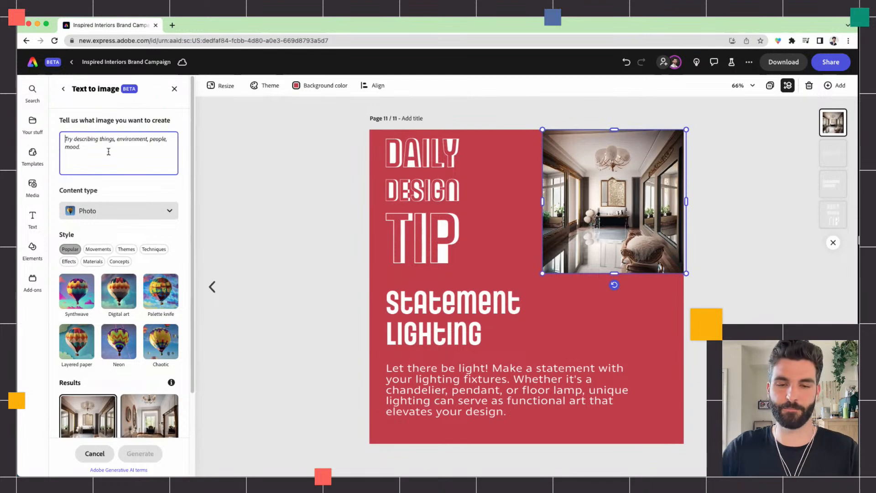
pyautogui.write('a niche looking ho')
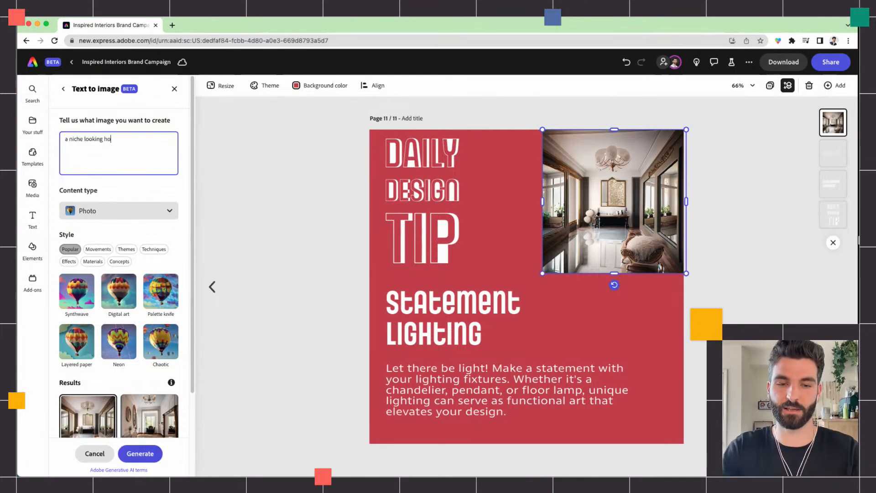
pyautogui.write('me interior with a fancy light fixture')
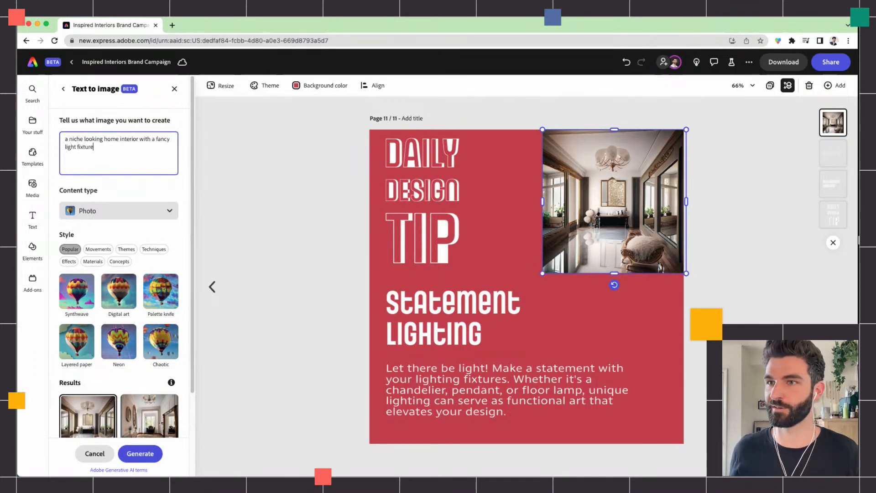
pyautogui.click(140, 453)
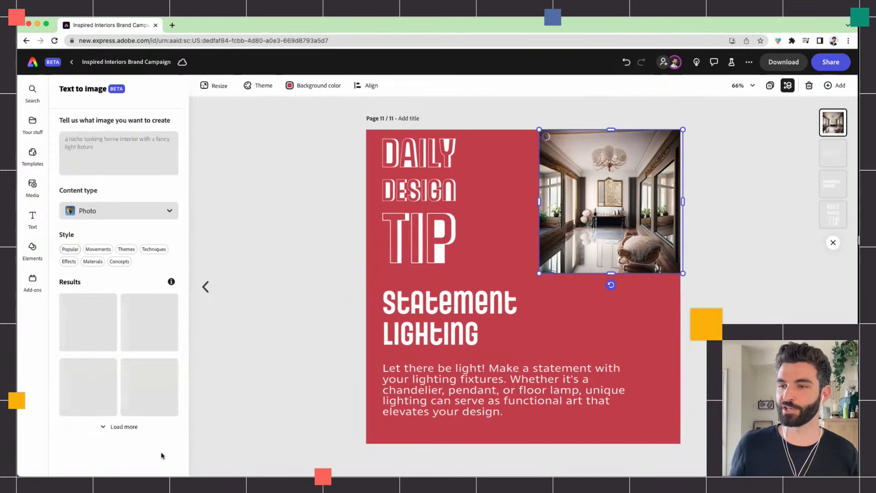
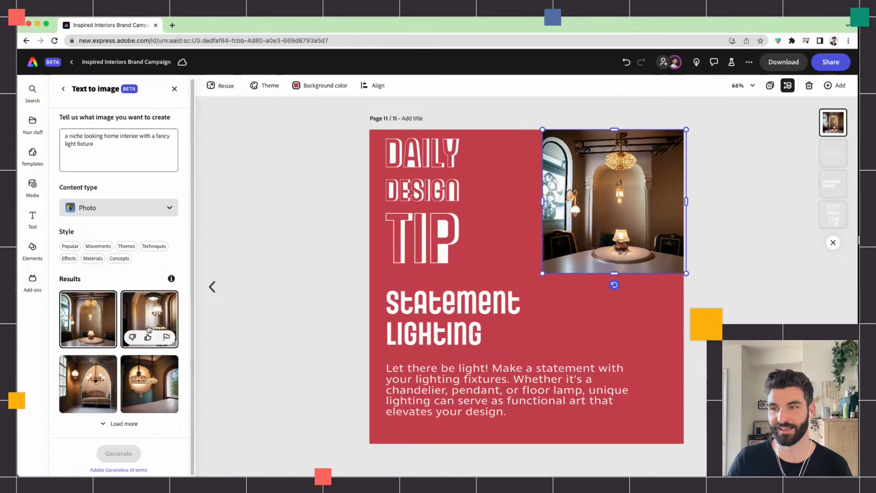
pyautogui.click(733, 224)
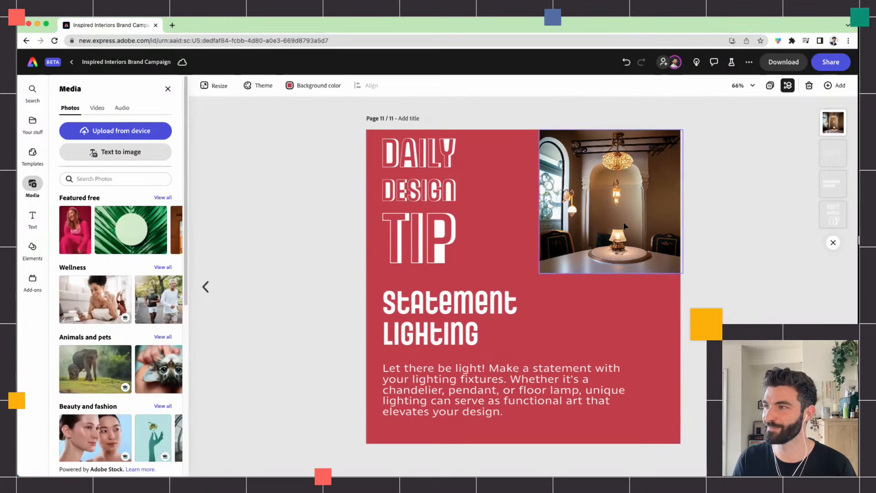
# - Crop the generated light-fixture image on the red page to a circle shape
pyautogui.click(623, 222)
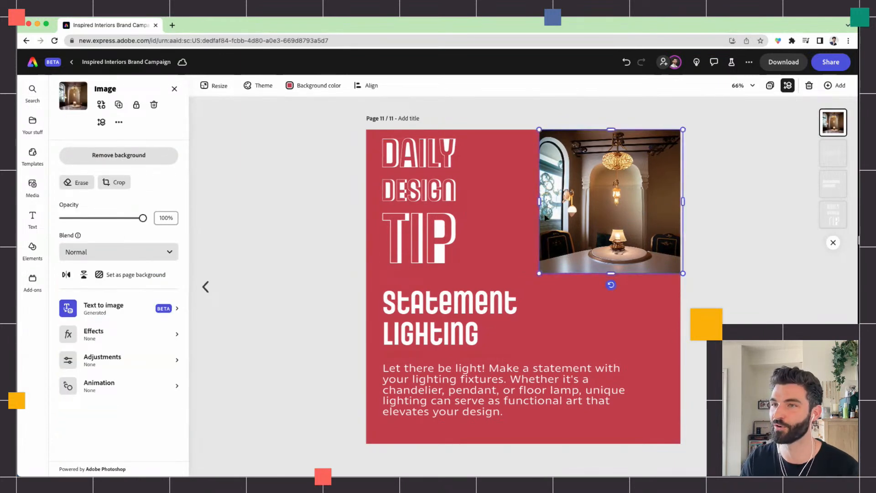
pyautogui.click(117, 182)
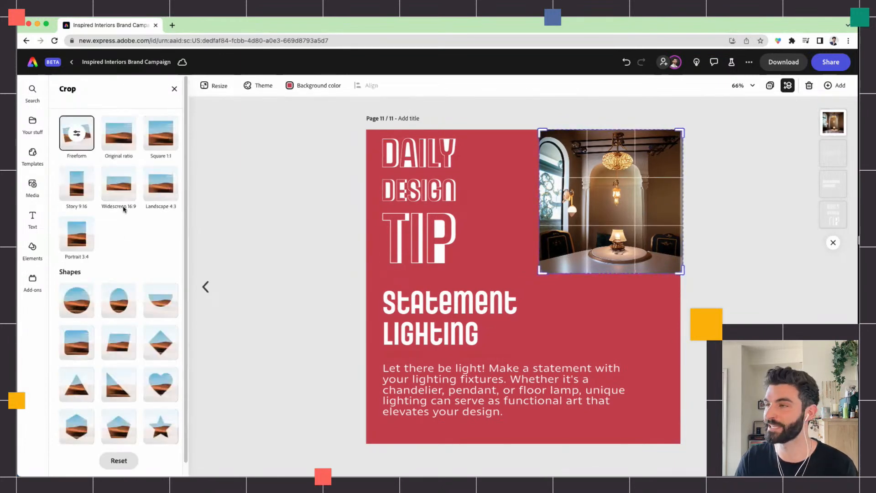
pyautogui.click(77, 301)
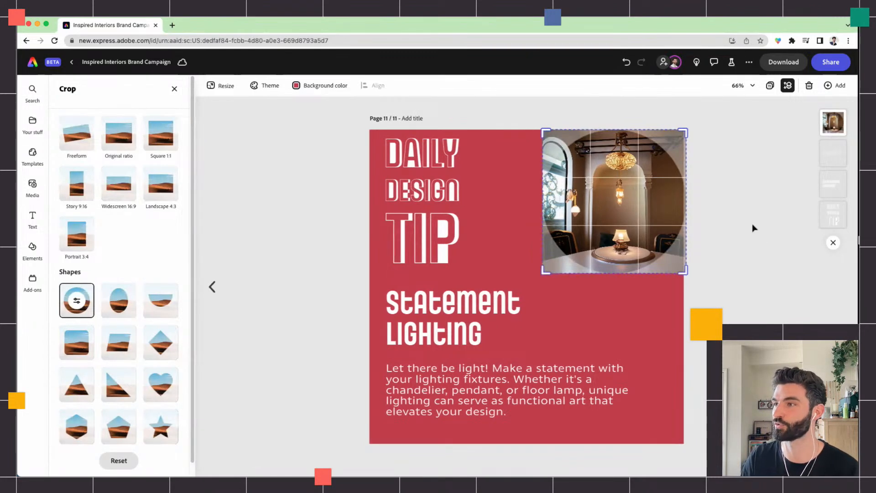
pyautogui.click(752, 228)
# - Enlarge the circular image and position it so it bleeds off the page's upper-right corner, clear of the "Statement Lighting" subheading
pyautogui.click(612, 247)
pyautogui.moveTo(516, 290); pyautogui.dragTo(487, 326)
pyautogui.moveTo(608, 250); pyautogui.dragTo(644, 223)
pyautogui.moveTo(516, 305); pyautogui.dragTo(505, 318)
pyautogui.click(737, 223)
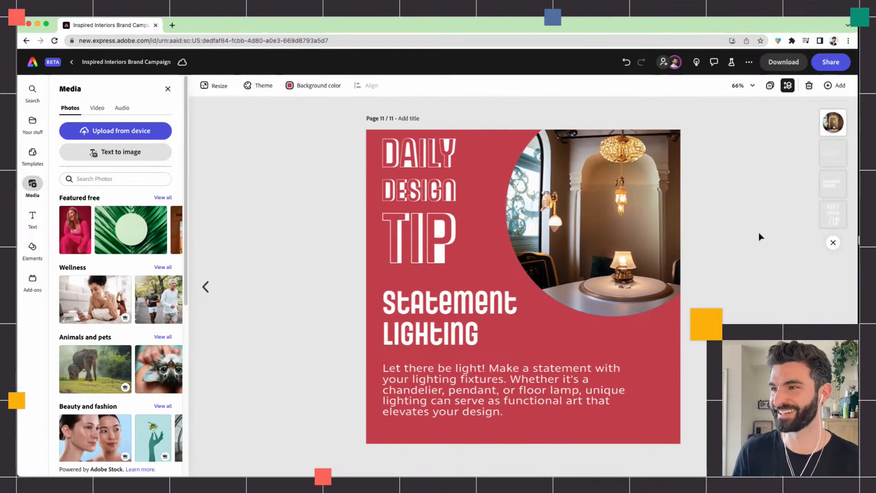
# - Delete the blank page between the "This or That?" story and the teal tip page
pyautogui.click(206, 287)
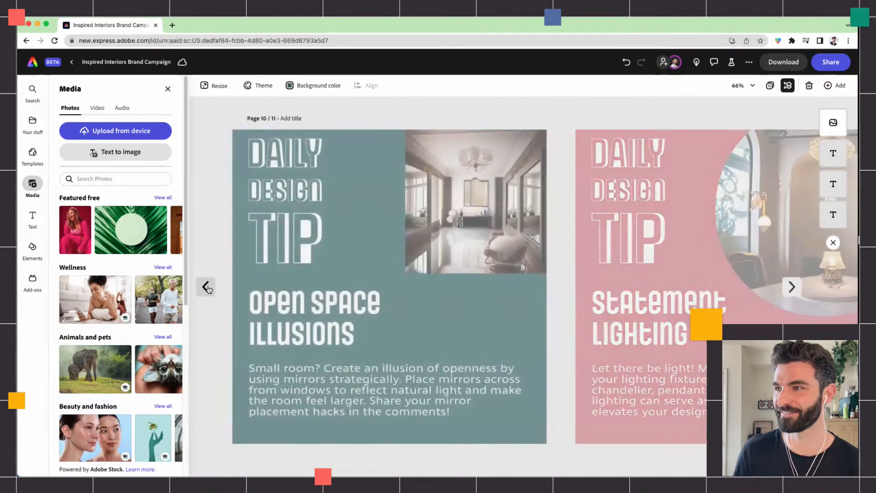
pyautogui.click(206, 287)
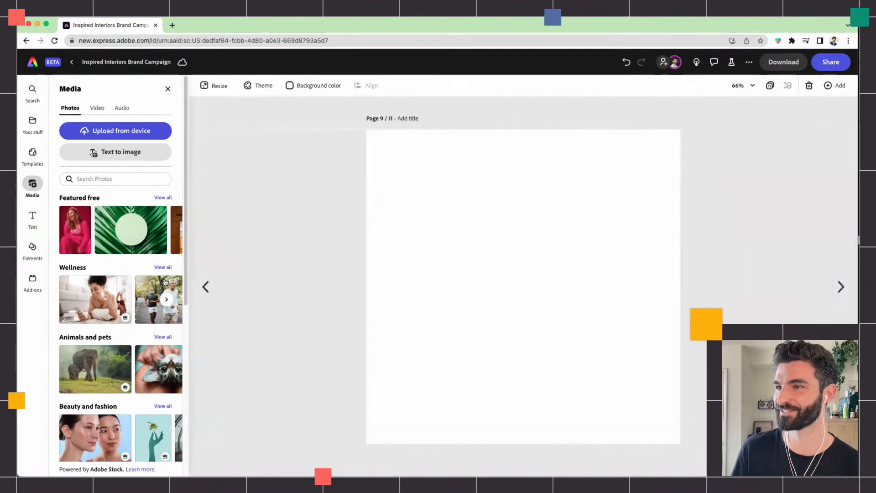
pyautogui.click(206, 287)
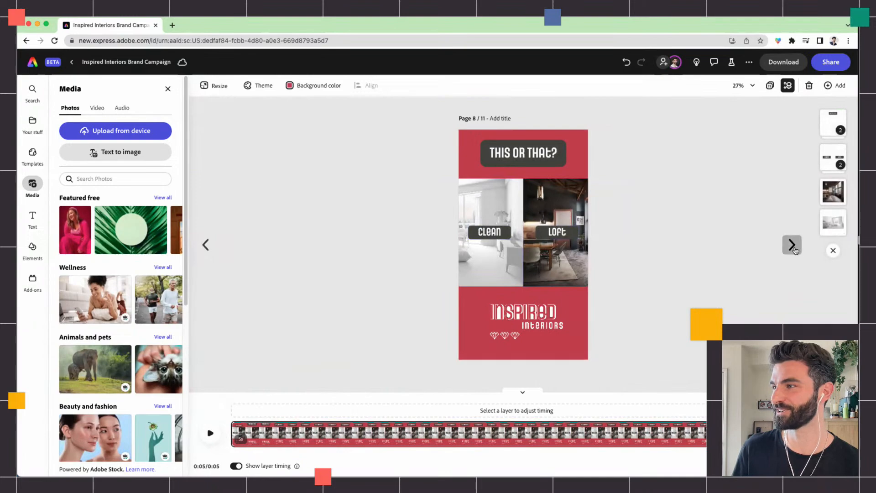
pyautogui.click(793, 245)
pyautogui.click(809, 86)
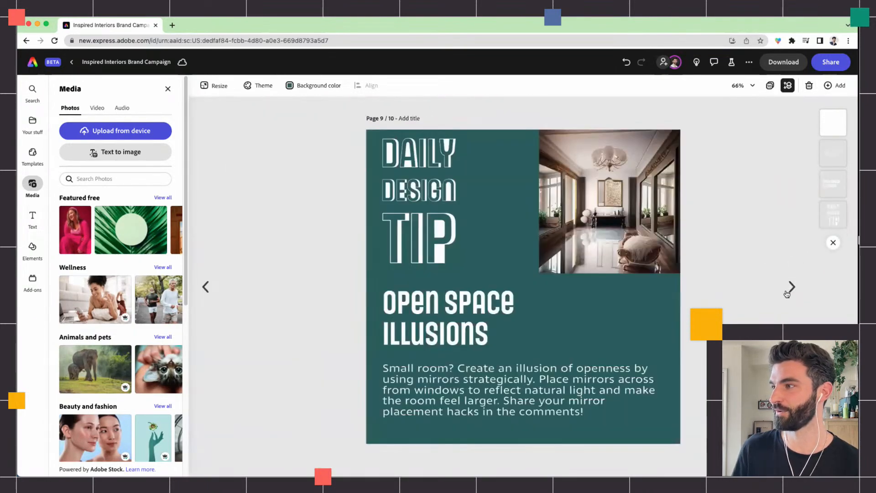
# - Add a blank custom-size page of 1080 x 1920 px after the red "Statement Lighting" page
pyautogui.click(792, 287)
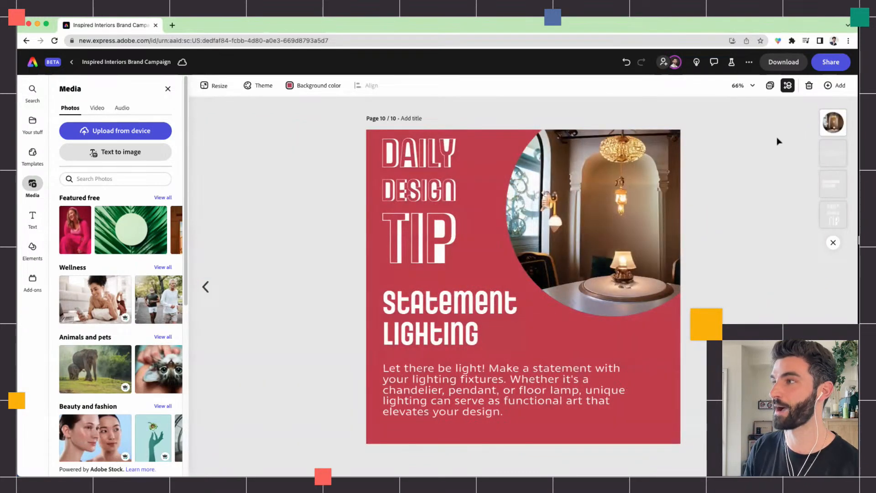
pyautogui.click(836, 86)
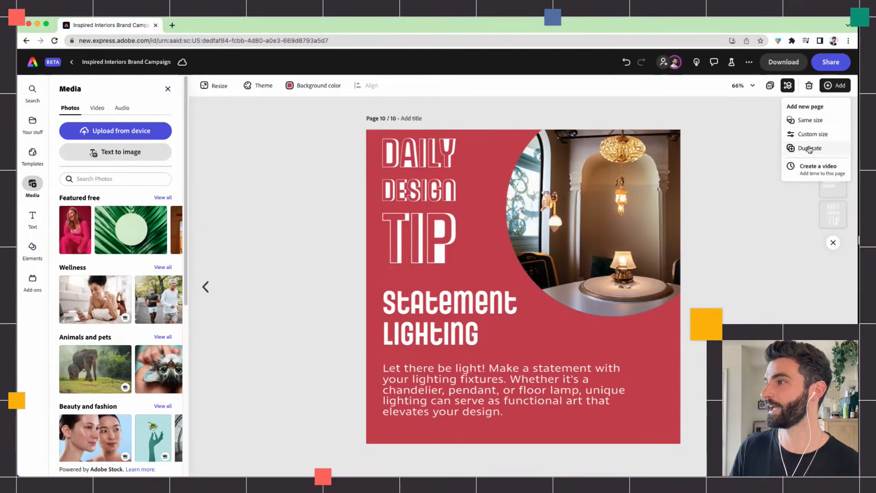
pyautogui.click(735, 173)
pyautogui.doubleClick(757, 135)
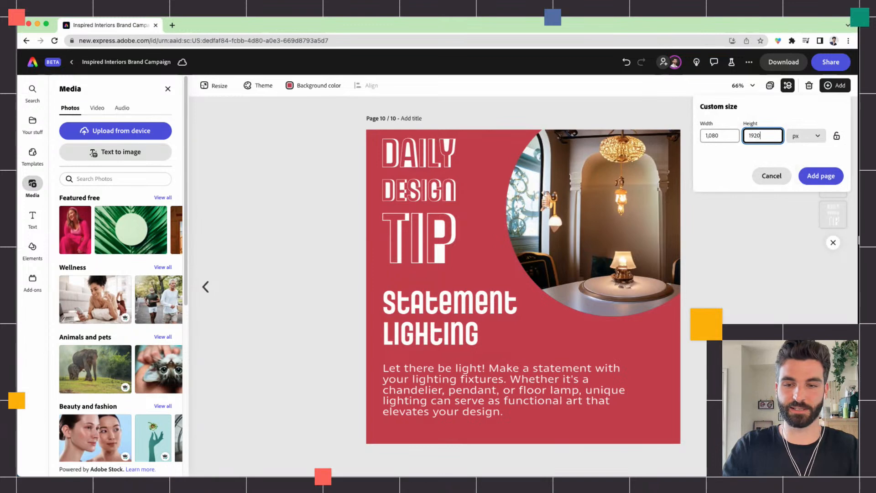
pyautogui.click(820, 176)
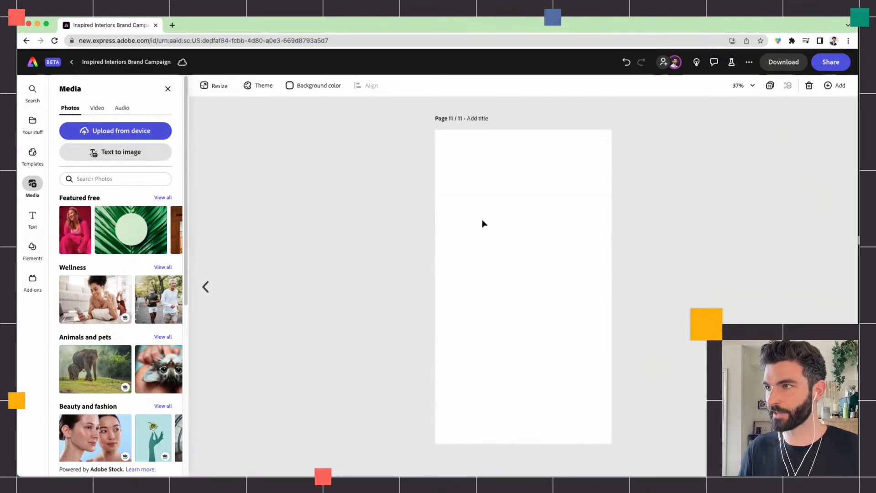
pyautogui.click(205, 286)
pyautogui.click(205, 286)
pyautogui.click(205, 286)
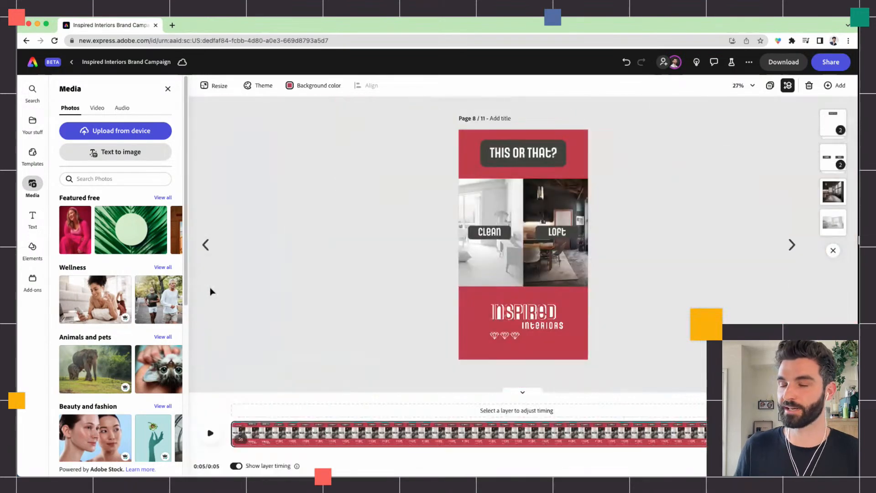
pyautogui.click(792, 246)
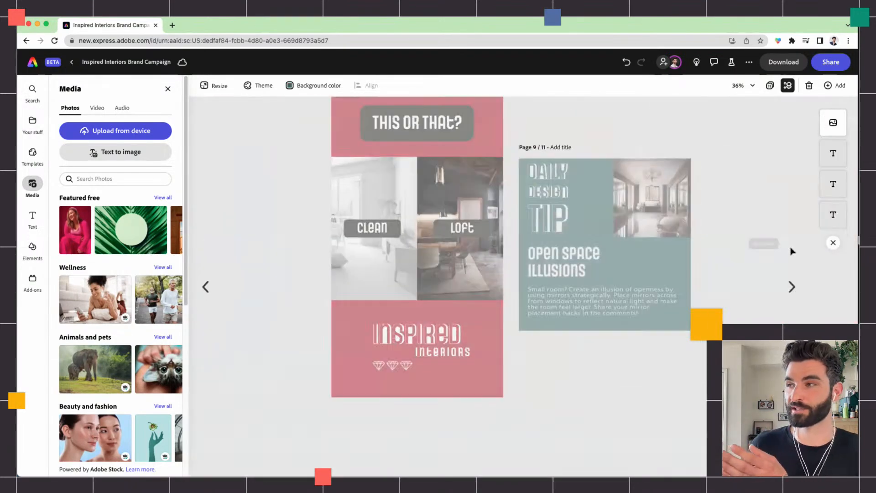
pyautogui.click(792, 287)
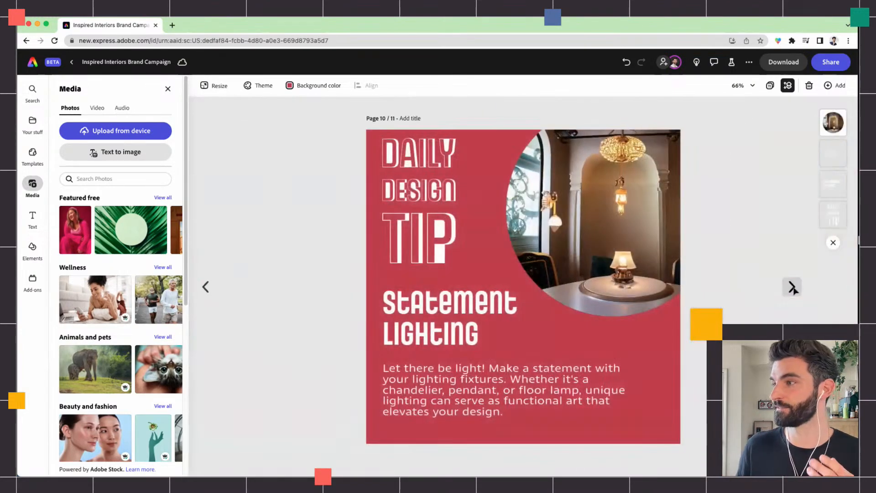
pyautogui.click(792, 287)
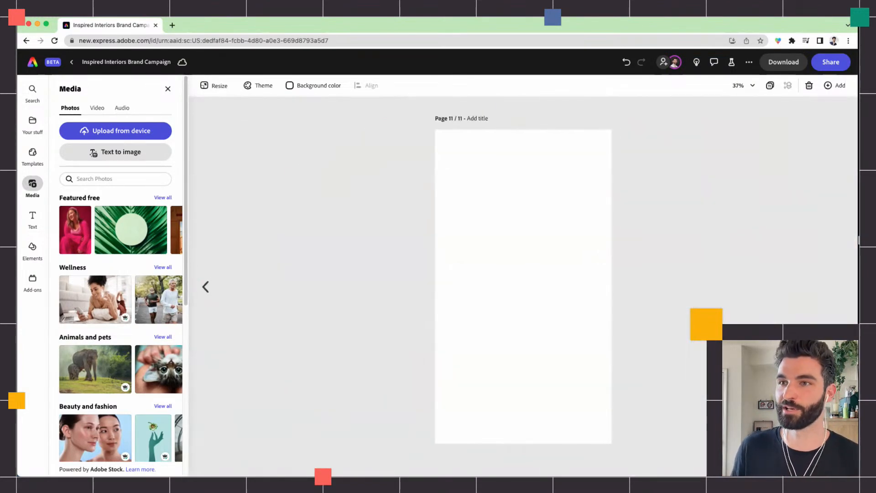
# - Fill the blank page with an "interior design" stock video of a woman walking through a bedroom, and trim it to about 3.2 seconds
pyautogui.click(99, 108)
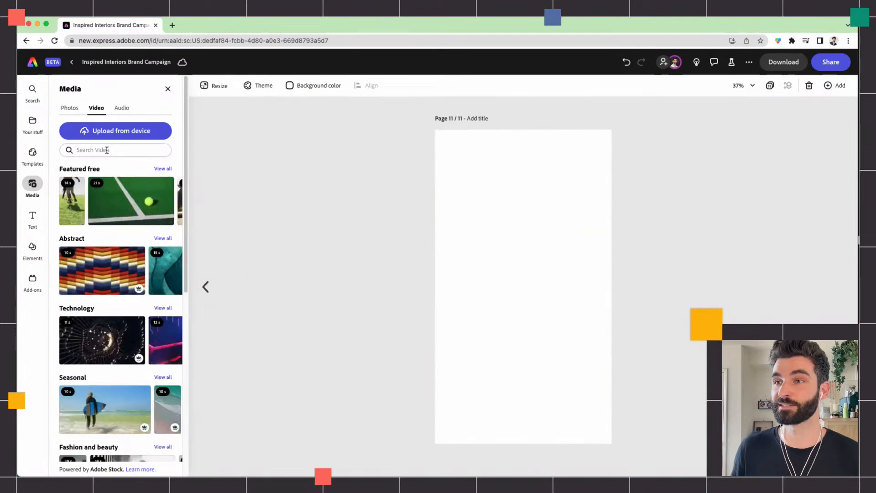
pyautogui.write('inte')
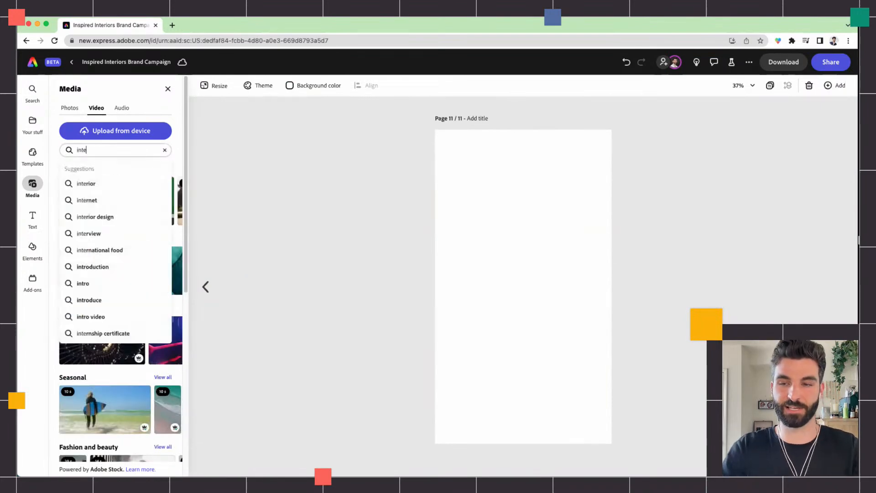
pyautogui.write('rior design')
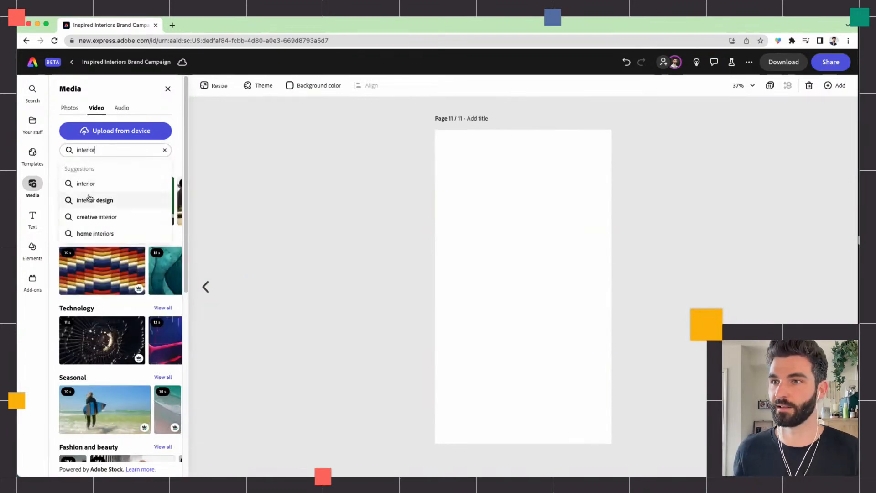
pyautogui.click(89, 200)
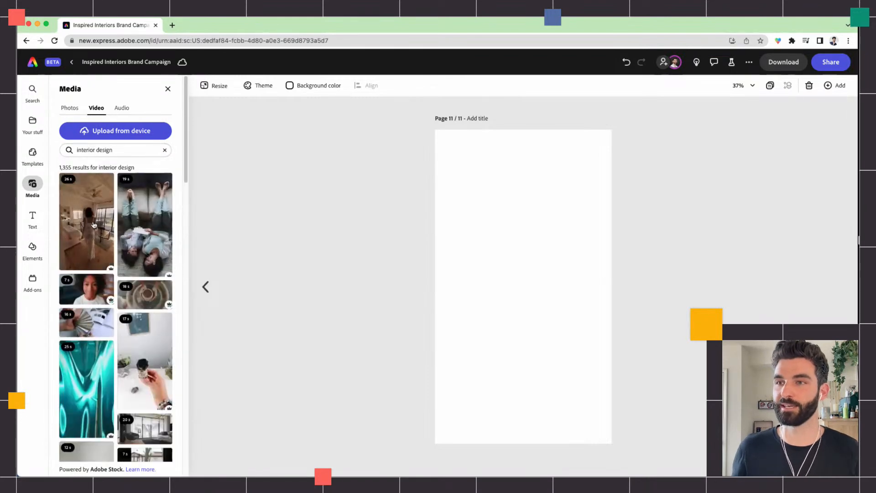
pyautogui.click(112, 197)
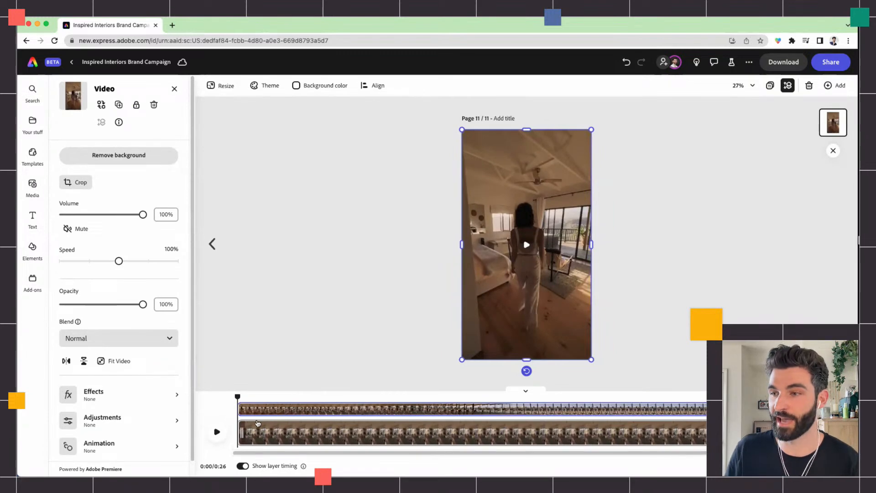
pyautogui.moveTo(705, 432); pyautogui.dragTo(303, 448)
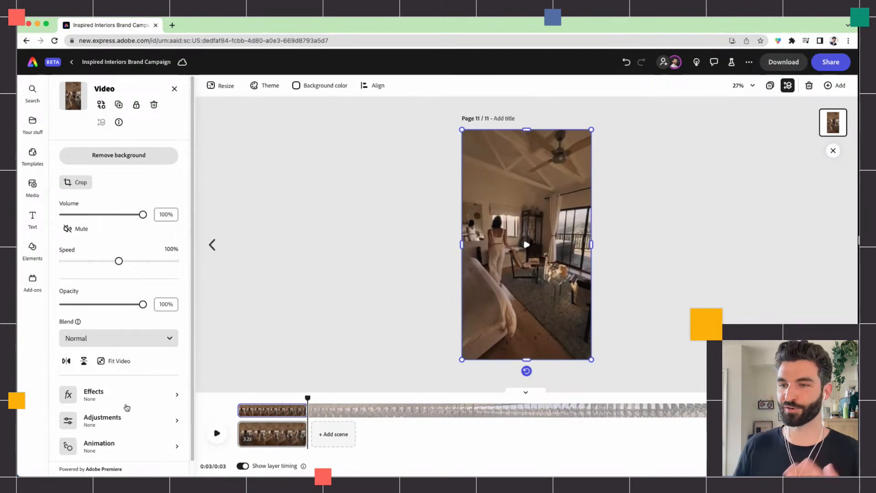
# - Apply the tan-and-brown duotone effect to the bedroom video
pyautogui.scroll(-1, 128, 411)
pyautogui.click(111, 381)
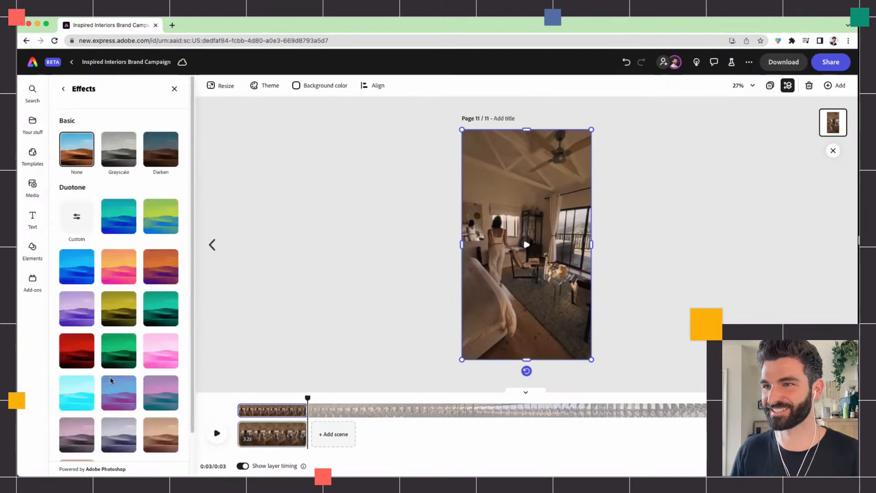
pyautogui.scroll(-2, 112, 381)
pyautogui.click(162, 397)
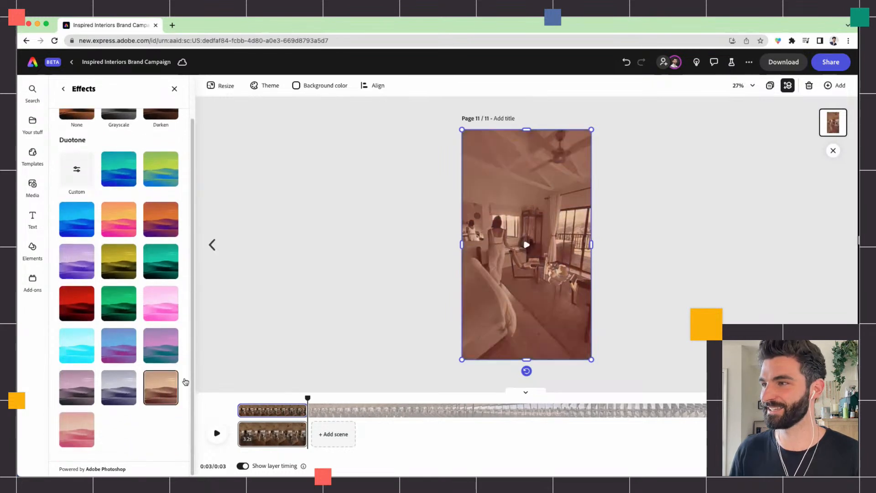
# - Add a "Style Trend" text over the duotone bedroom video
pyautogui.click(361, 266)
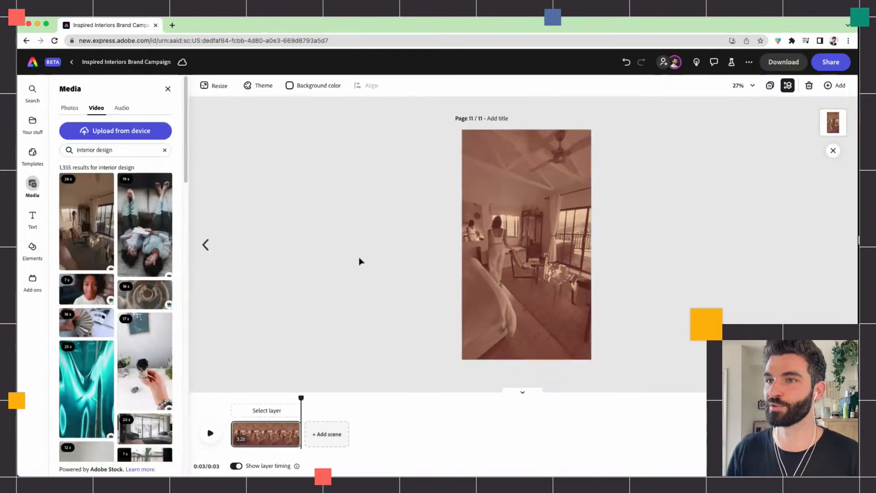
pyautogui.click(31, 218)
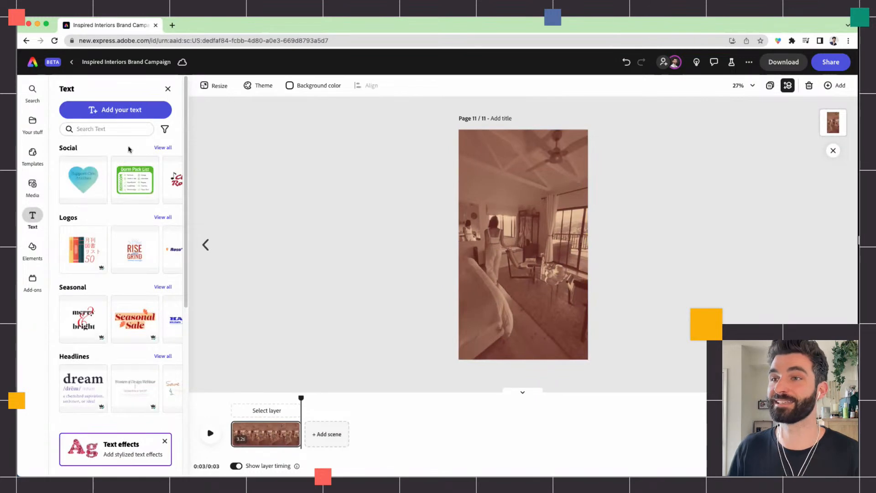
pyautogui.click(115, 109)
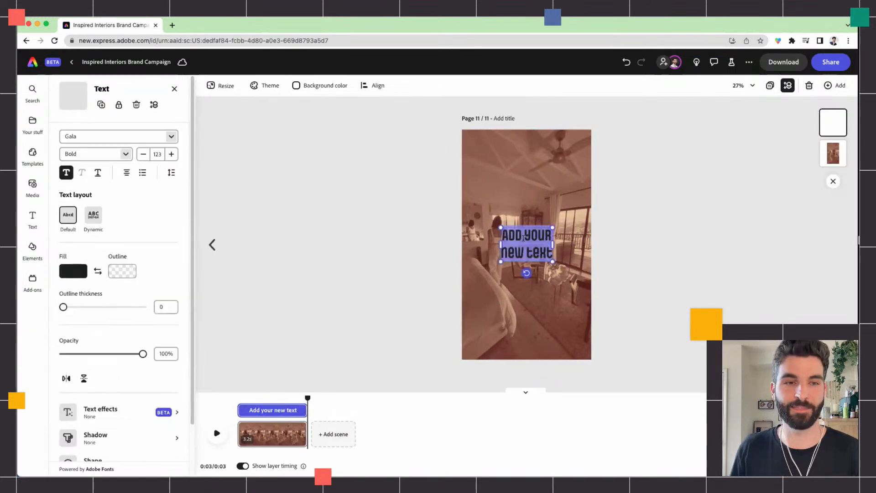
pyautogui.write('Sty')
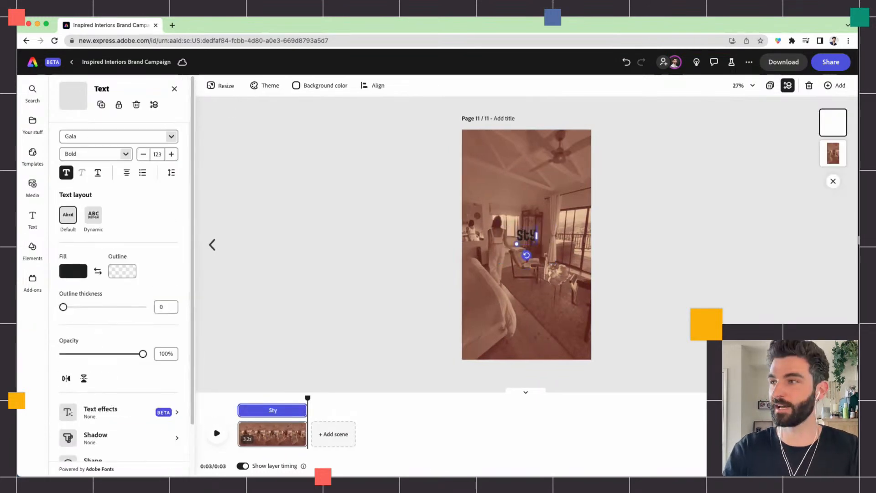
pyautogui.write('le Trend')
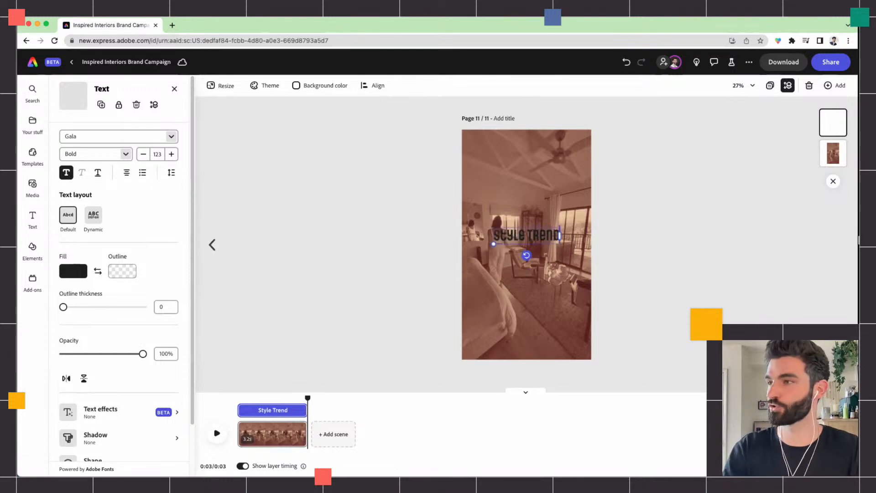
# - Set the "Style Trend" text in Gala Shadow and use the Dynamic text layout to stack it on two lines
pyautogui.doubleClick(541, 236)
pyautogui.click(542, 236)
pyautogui.press('super+a')
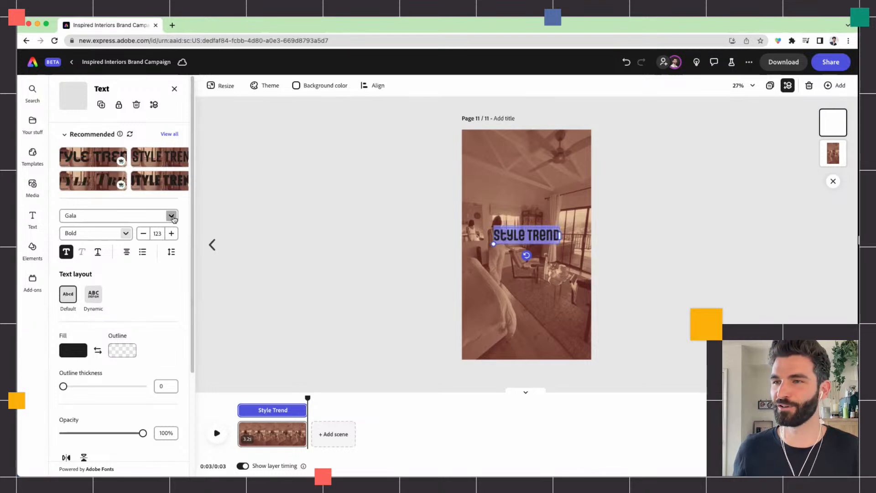
pyautogui.click(172, 216)
pyautogui.click(100, 303)
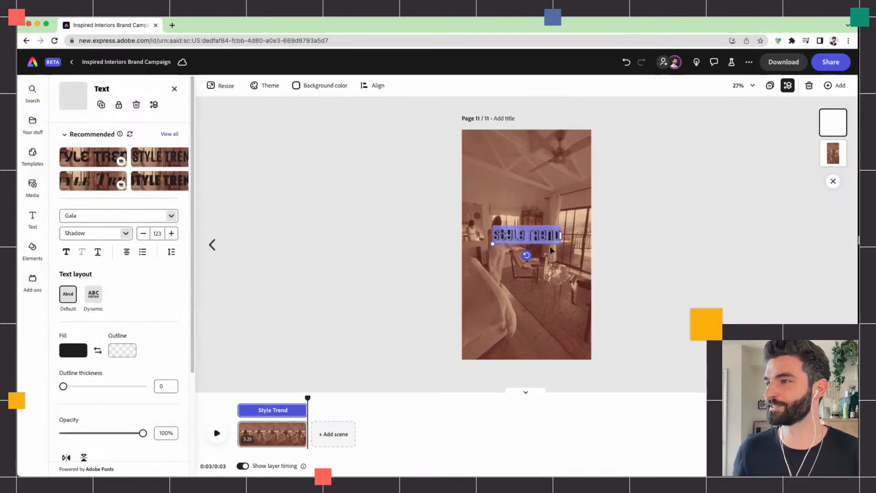
pyautogui.moveTo(560, 236); pyautogui.dragTo(543, 239)
pyautogui.click(93, 295)
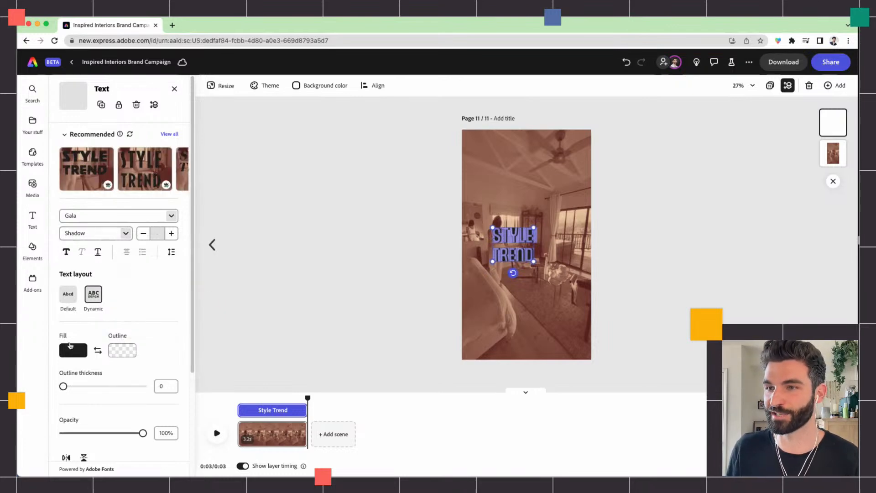
# - Fill the "Style Trend" text with white, and enlarge it in the centre of the page
pyautogui.click(72, 350)
pyautogui.click(133, 266)
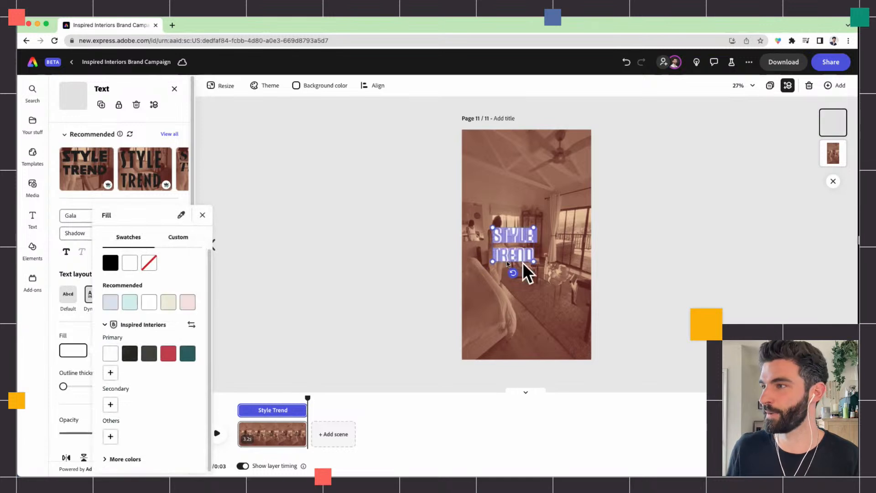
pyautogui.click(534, 262)
pyautogui.moveTo(534, 262); pyautogui.dragTo(550, 277)
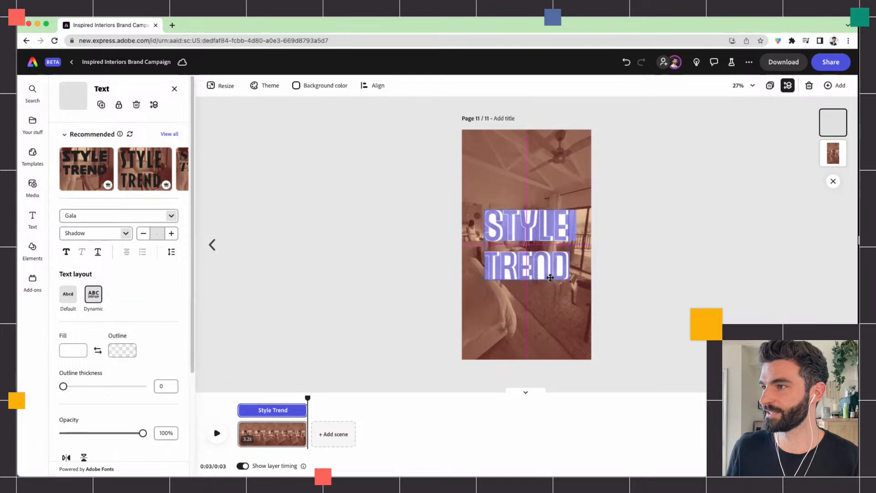
# - Play back the "Style Trend" scene and add a blank scene after it
pyautogui.moveTo(308, 395); pyautogui.dragTo(254, 396)
pyautogui.click(217, 433)
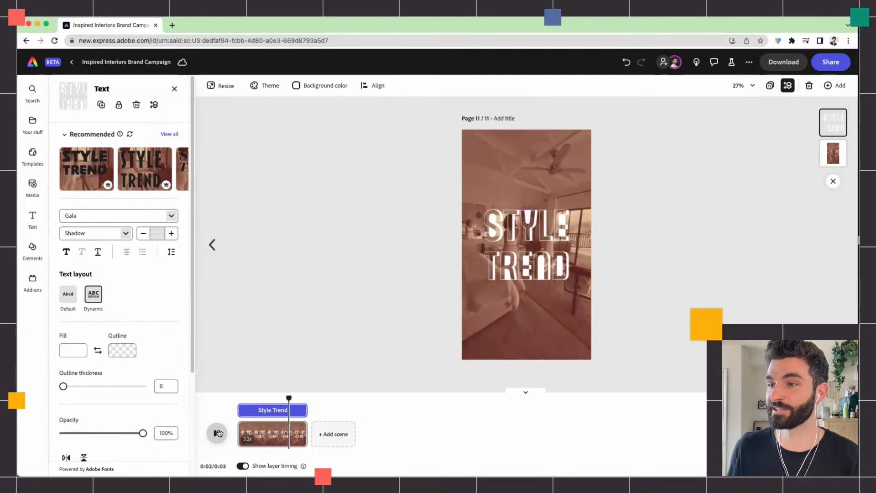
pyautogui.click(333, 434)
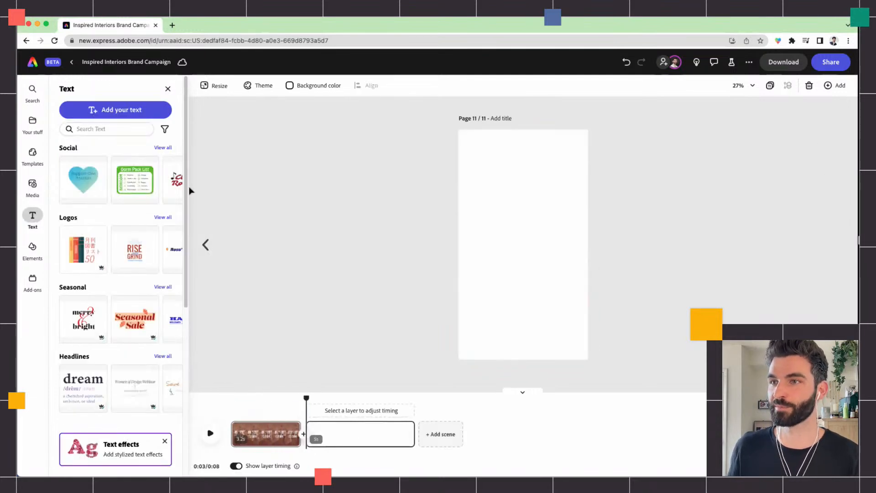
pyautogui.click(103, 130)
pyautogui.click(108, 162)
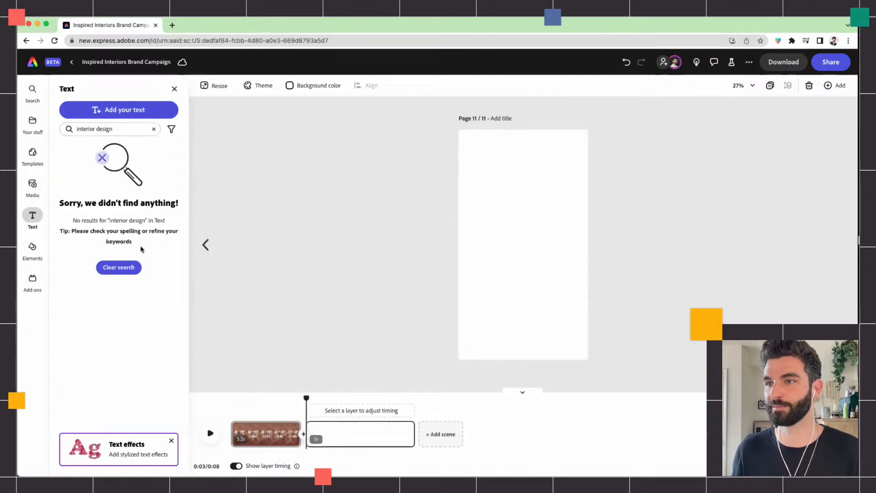
pyautogui.click(106, 271)
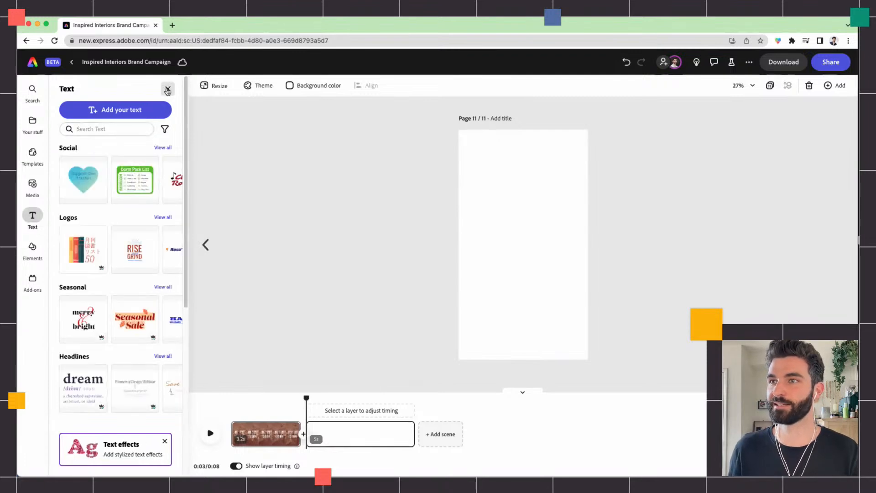
pyautogui.click(167, 89)
# - Place an "interior design" stock video of a living room with large windows in the blank second scene
pyautogui.click(32, 185)
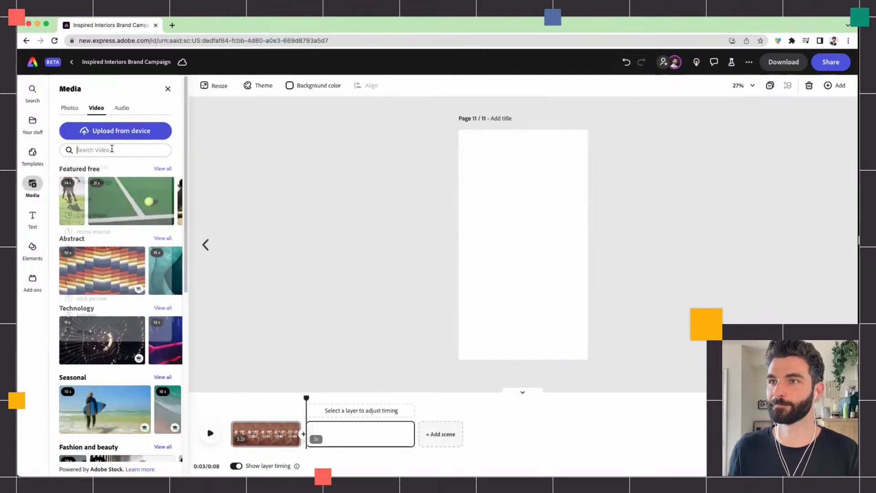
pyautogui.click(117, 180)
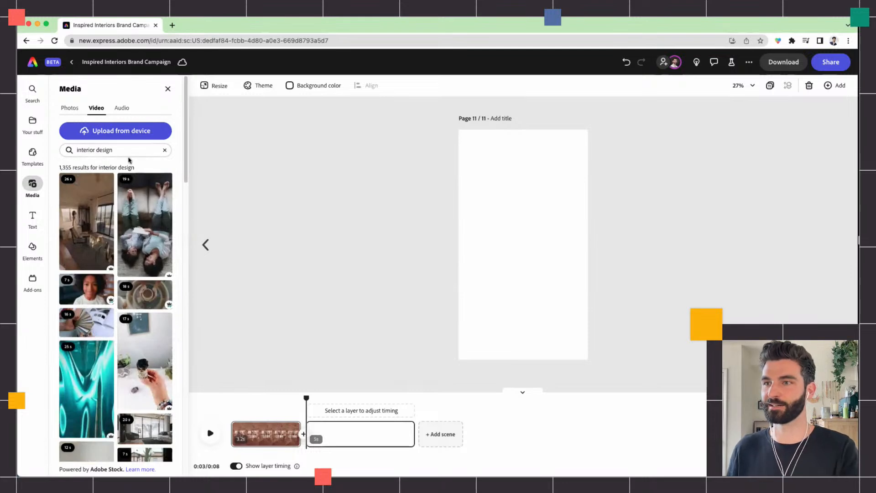
pyautogui.scroll(-3, 130, 313)
pyautogui.scroll(-1, 130, 313)
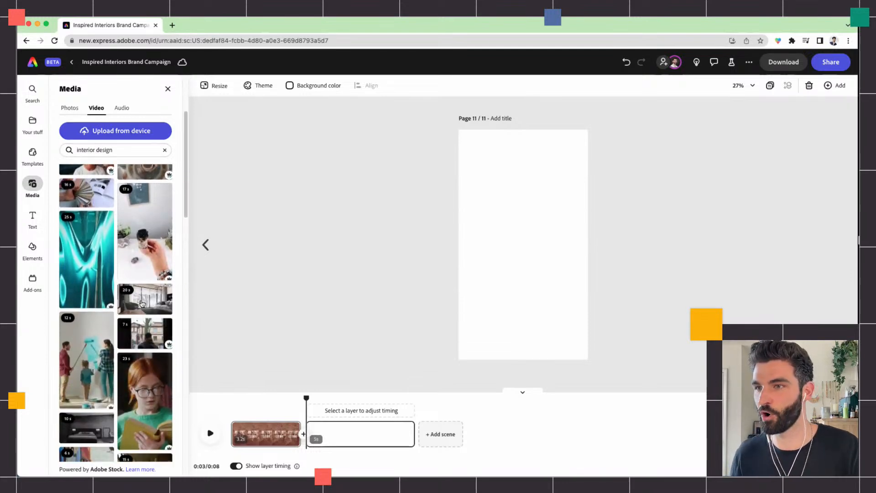
pyautogui.click(142, 303)
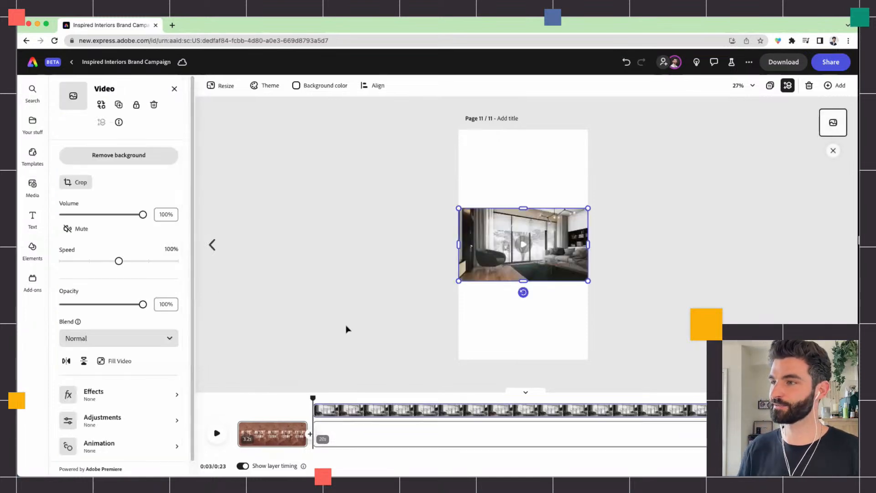
# - Trim the living-room video to about 2.9 seconds and make it fill the whole page
pyautogui.moveTo(705, 434); pyautogui.dragTo(372, 446)
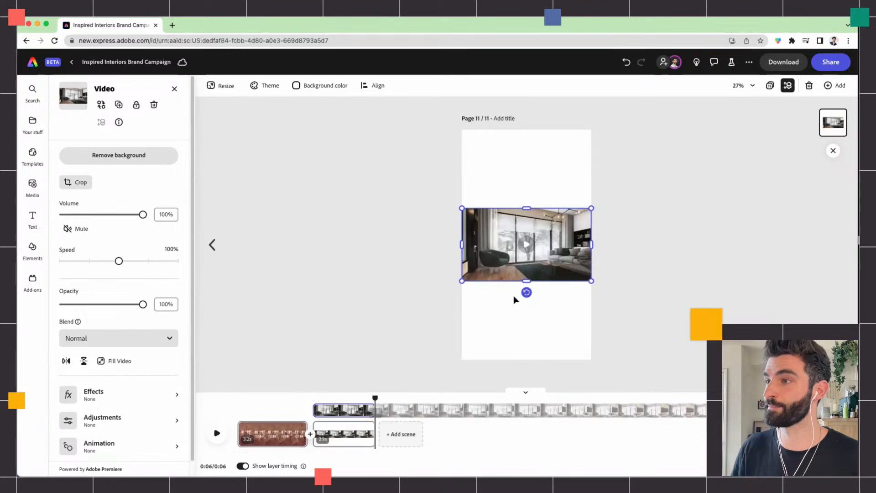
pyautogui.click(106, 361)
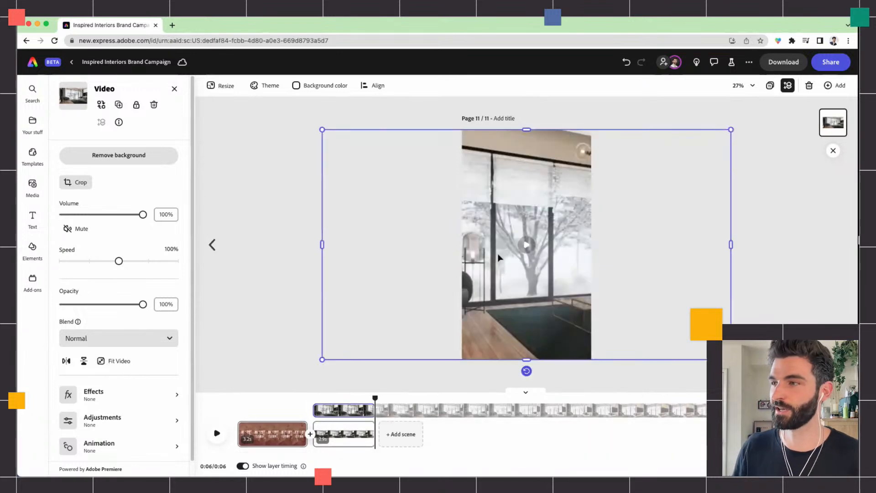
pyautogui.moveTo(375, 397); pyautogui.dragTo(295, 398)
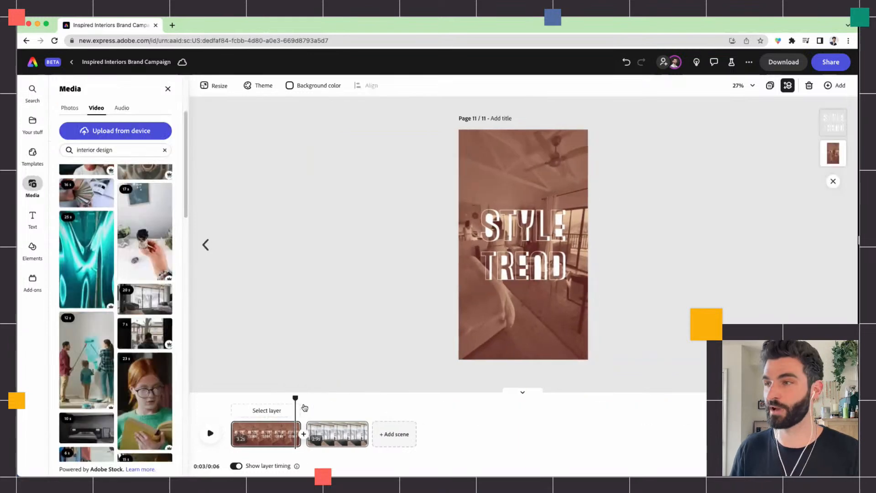
pyautogui.press('space')
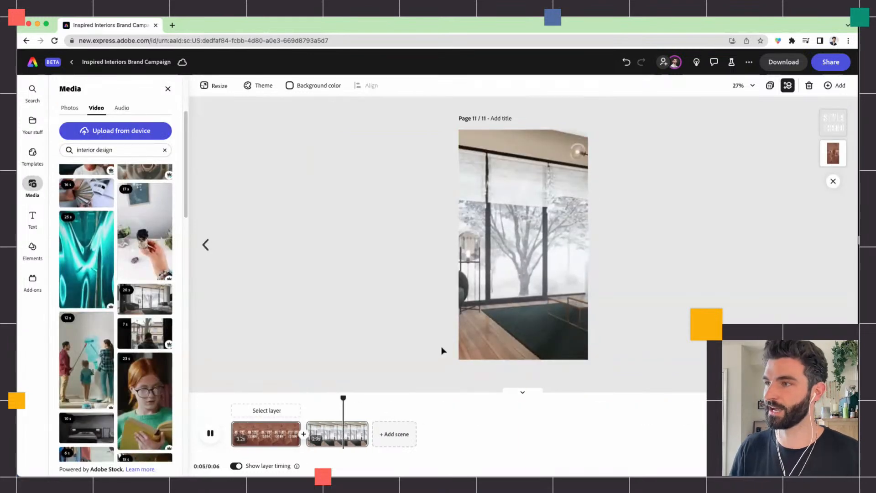
# - Apply the tan-and-brown duotone effect to the living-room video
pyautogui.click(567, 276)
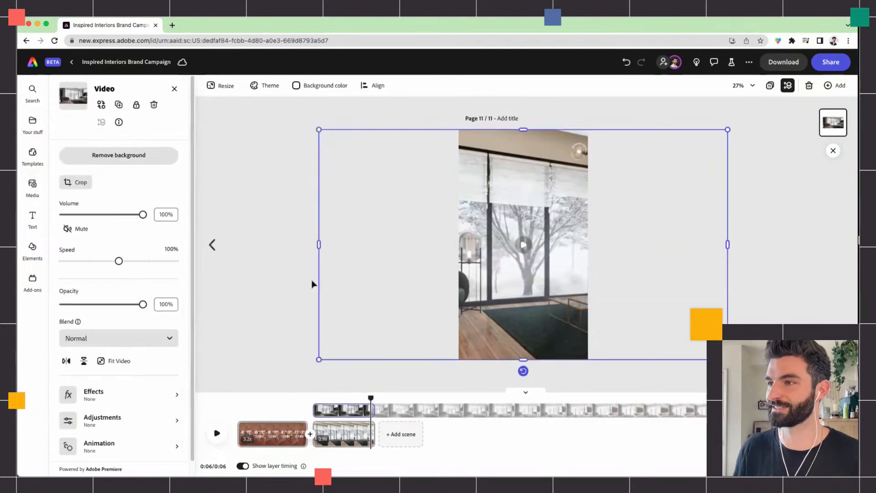
pyautogui.click(117, 444)
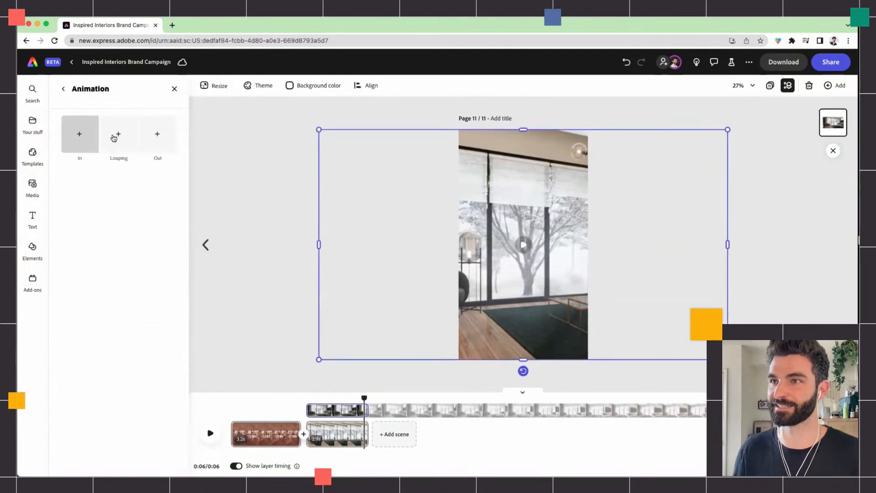
pyautogui.click(63, 89)
pyautogui.click(120, 393)
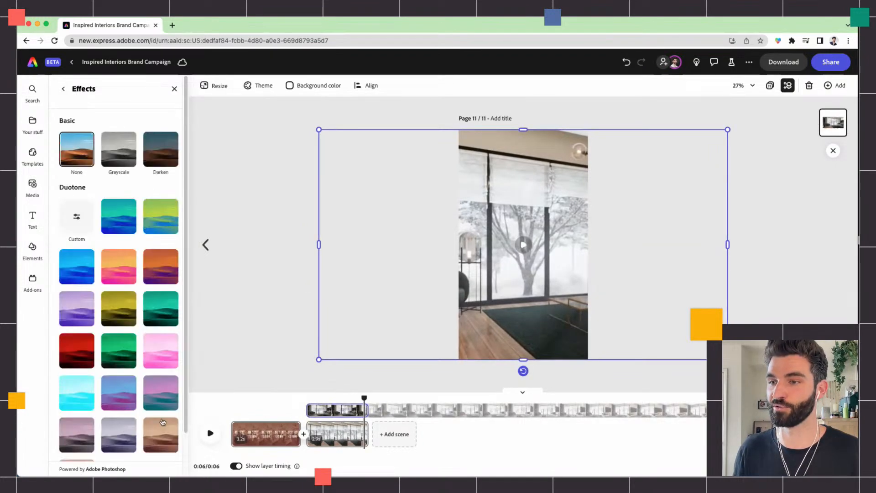
pyautogui.click(165, 432)
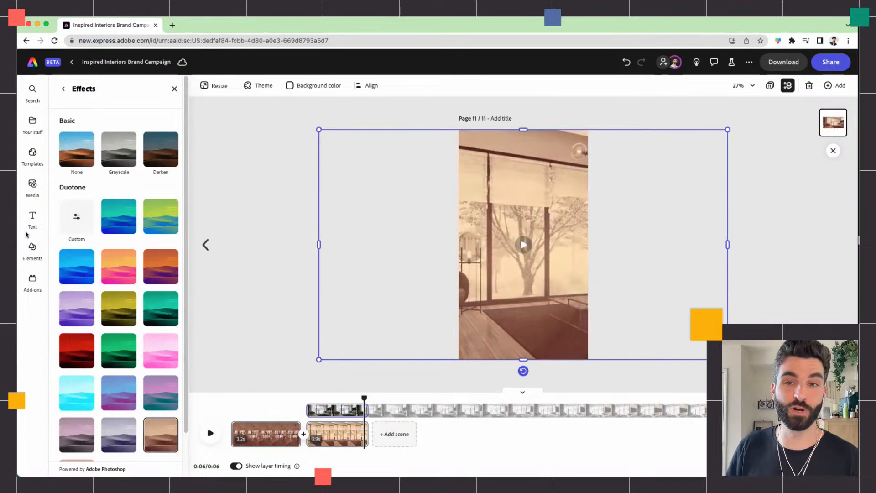
pyautogui.click(260, 361)
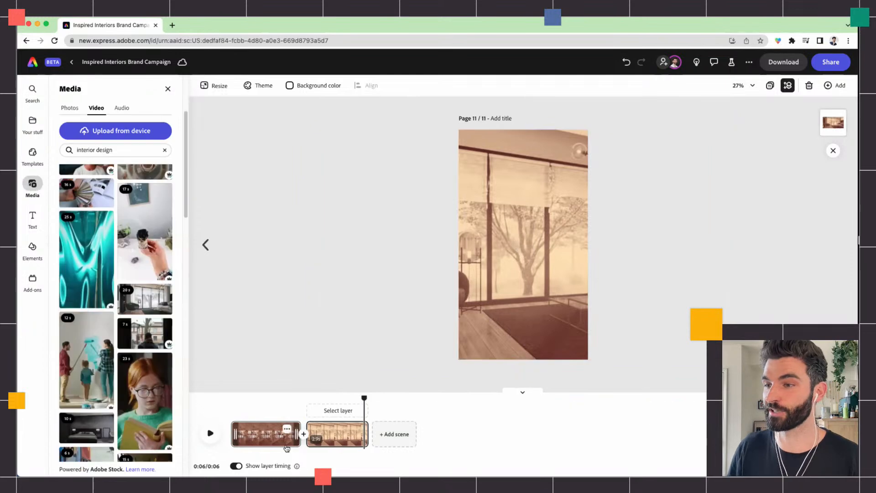
# - Copy the "Style Trend" text from the first scene into the living-room scene
pyautogui.click(286, 443)
pyautogui.click(519, 269)
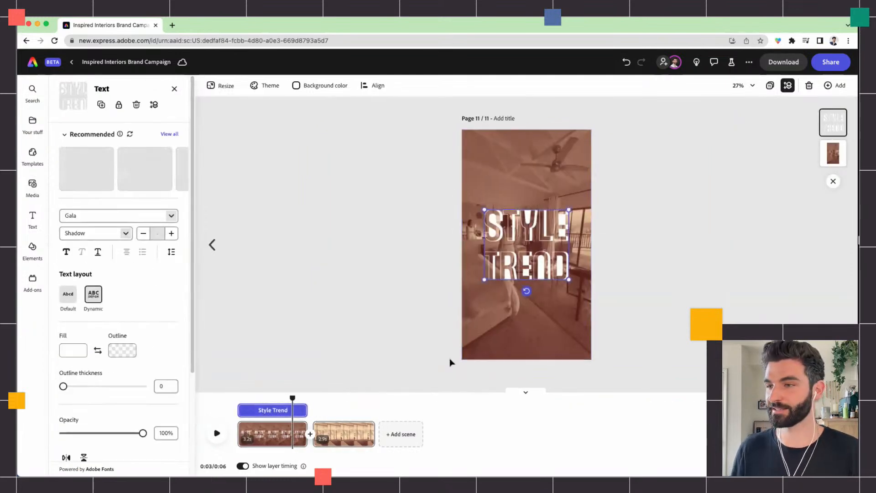
pyautogui.click(340, 439)
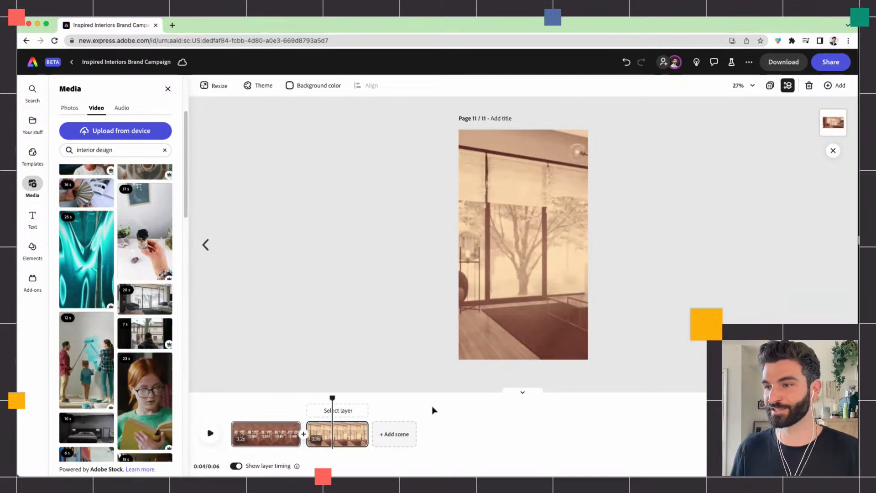
pyautogui.press('super+v')
# - Change the copied text's font to Gala Bold and its wording to "Earthy tones"
pyautogui.doubleClick(537, 262)
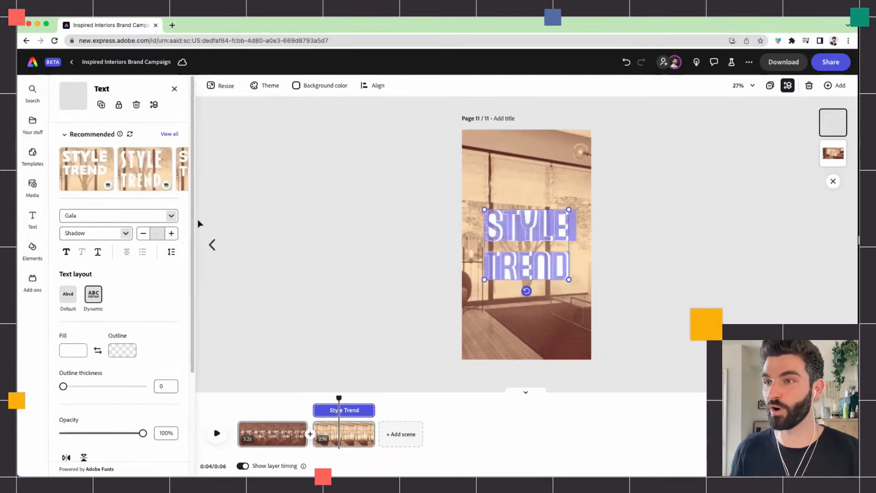
pyautogui.click(171, 216)
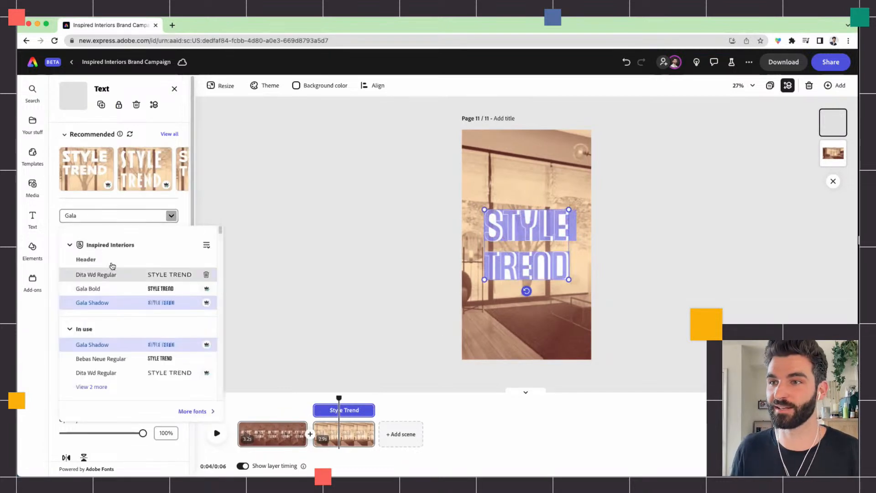
pyautogui.click(110, 287)
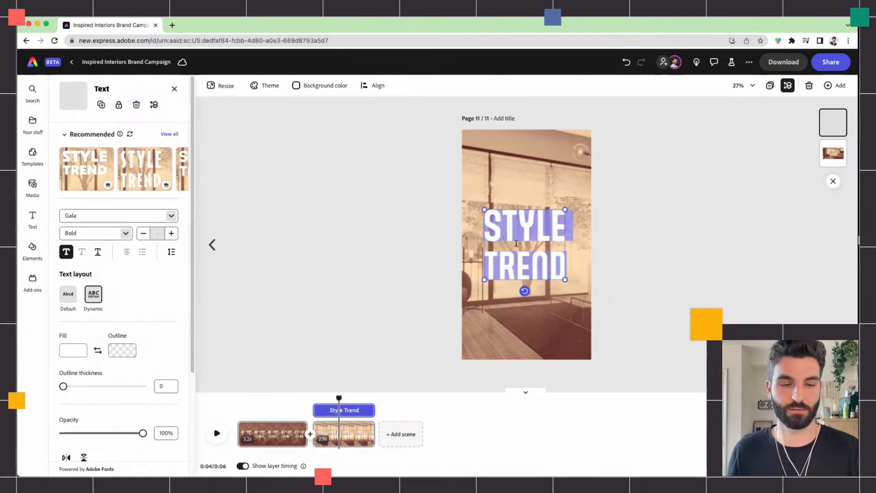
pyautogui.write('Earthy tones')
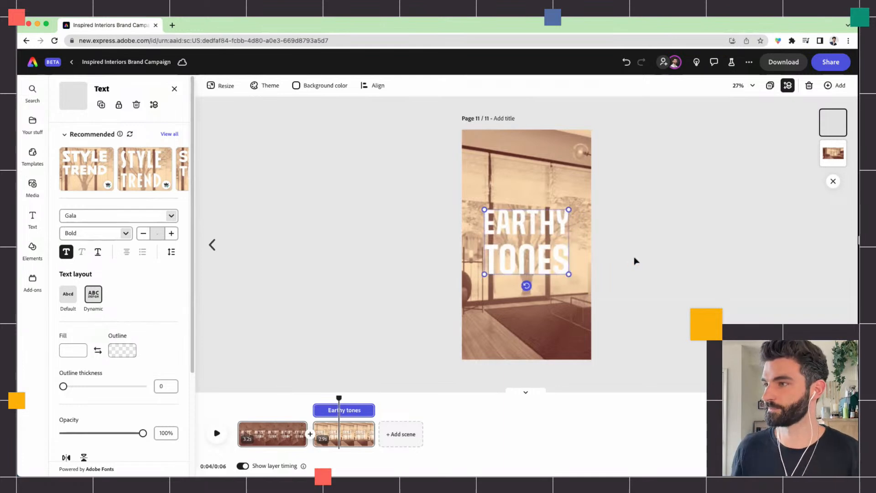
pyautogui.click(636, 261)
# - Preview the video from the start and shorten the "Style Trend" scene to about 2.4 seconds
pyautogui.moveTo(331, 400); pyautogui.dragTo(229, 397)
pyautogui.press('space')
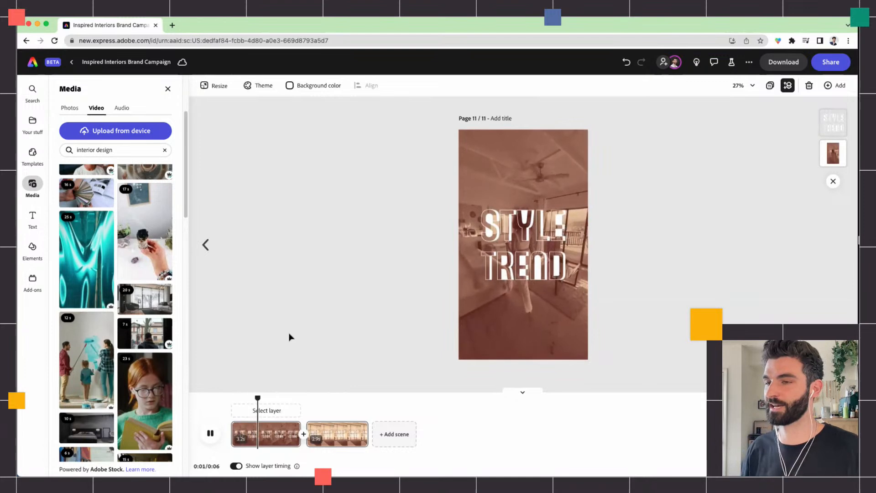
pyautogui.press('space')
pyautogui.moveTo(300, 427); pyautogui.dragTo(280, 428)
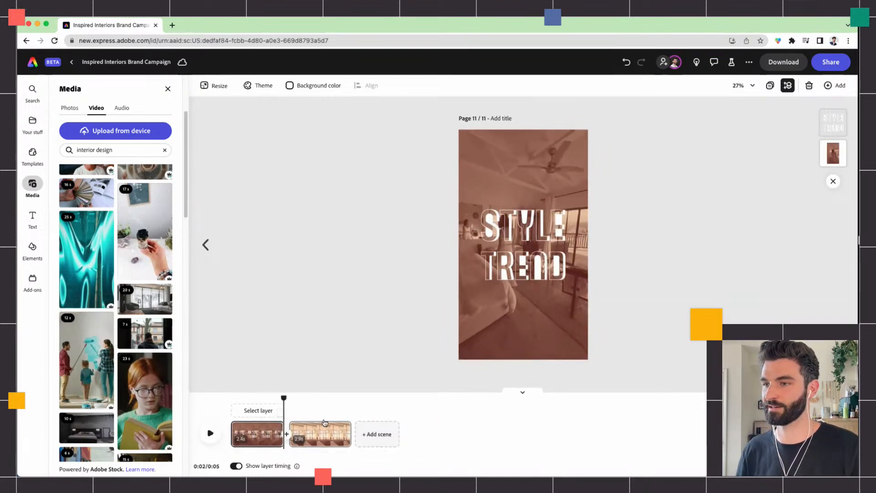
# - Play the video through the "Earthy tones" scene and shorten that scene to about 2.3 seconds
pyautogui.press('space')
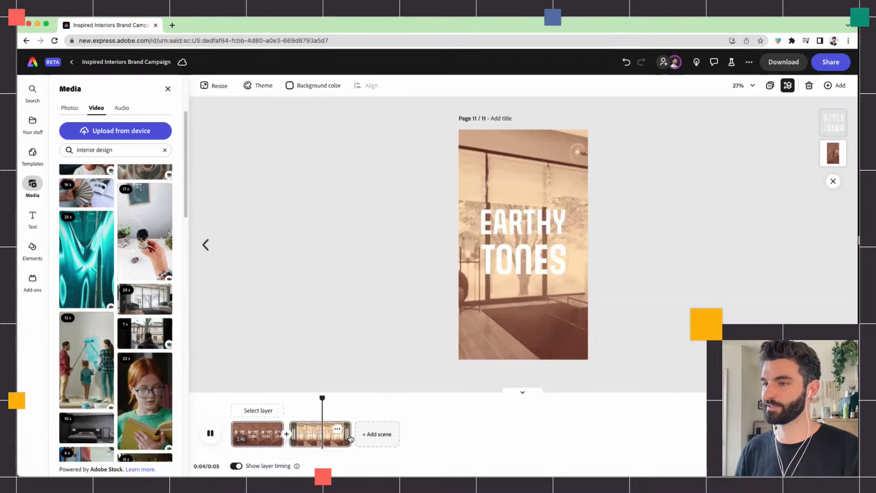
pyautogui.moveTo(351, 435); pyautogui.dragTo(337, 439)
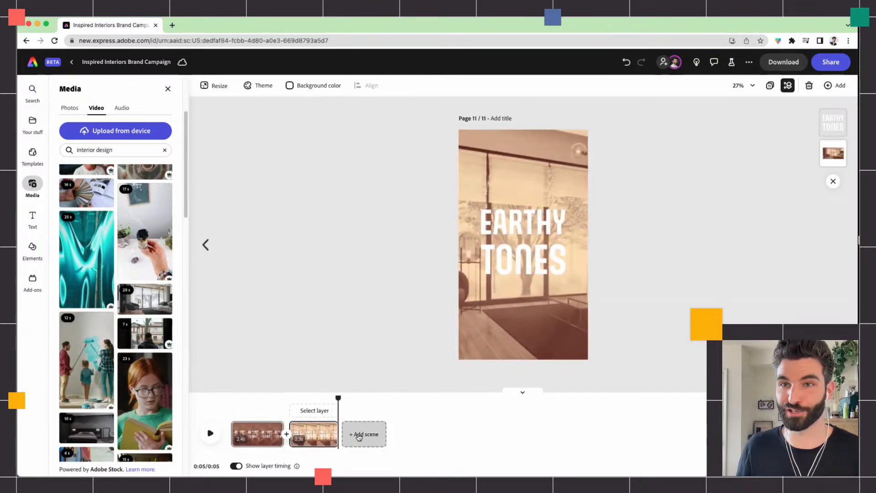
# - Add a third scene and fill it with the vertical wooden deck and mountain view clip from the interior design stock videos
pyautogui.click(360, 436)
pyautogui.scroll(-6, 140, 323)
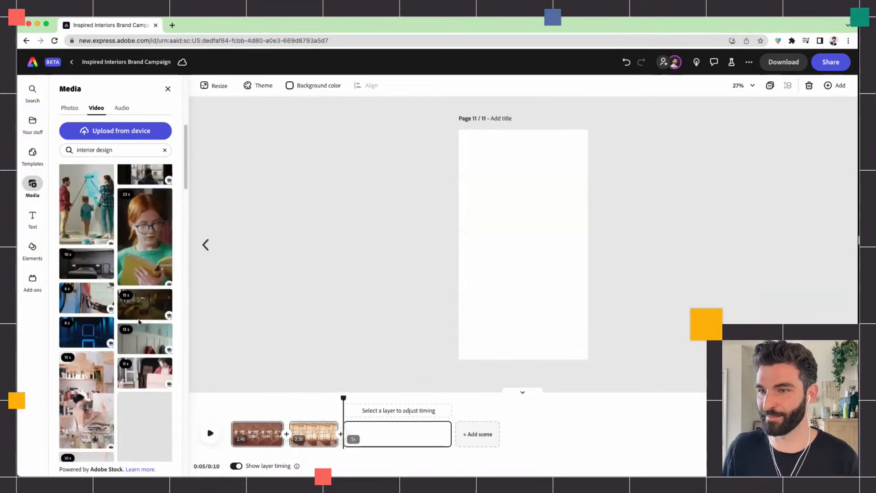
pyautogui.scroll(-5, 140, 323)
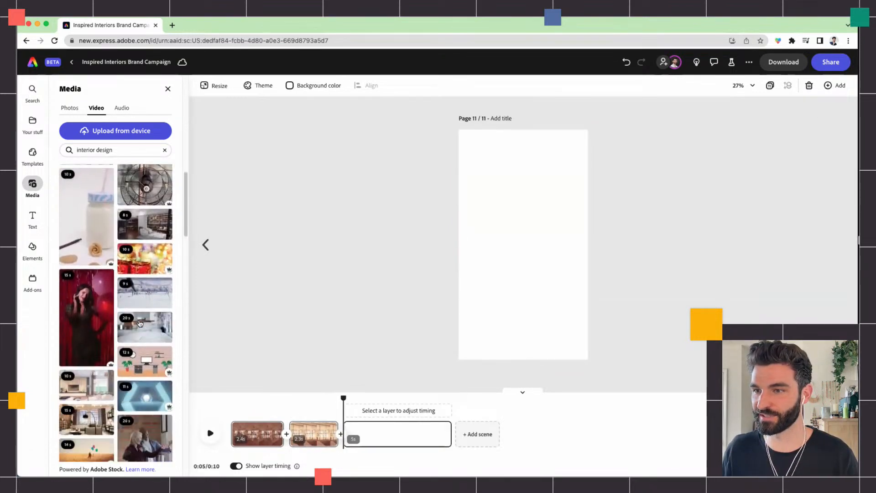
pyautogui.scroll(9, 140, 323)
pyautogui.scroll(4, 140, 323)
pyautogui.scroll(-5, 140, 325)
pyautogui.scroll(-8, 140, 328)
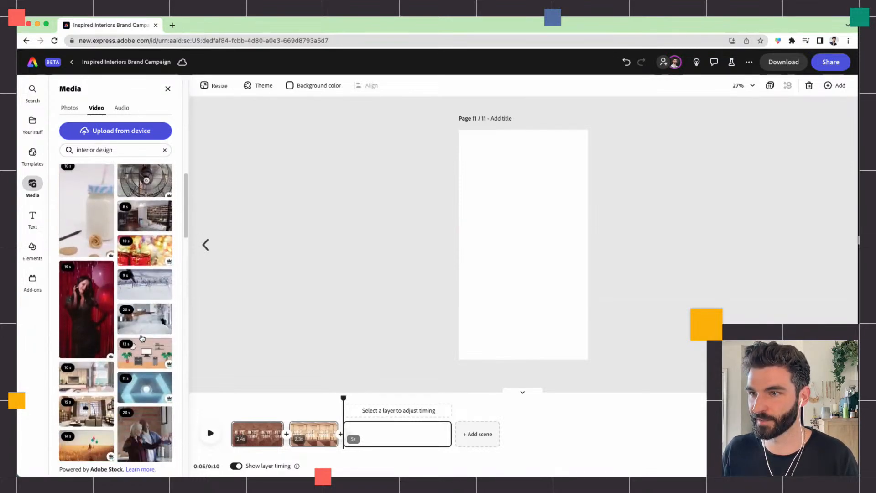
pyautogui.scroll(-1, 88, 361)
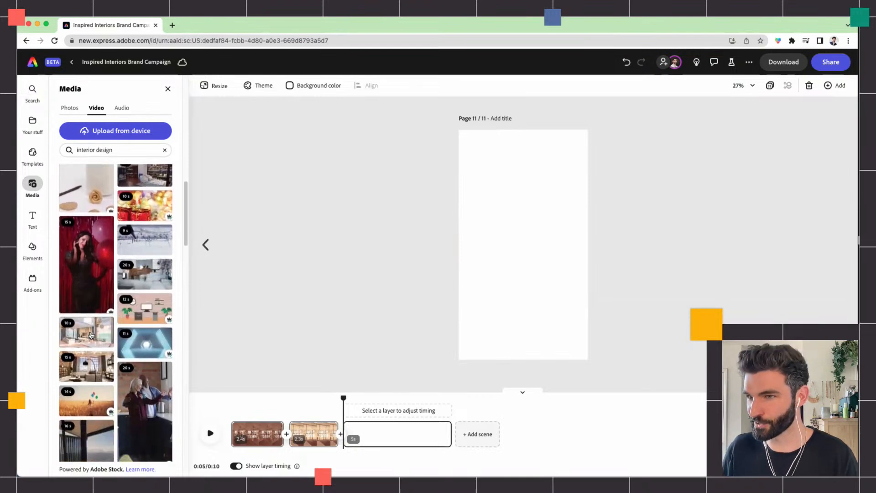
pyautogui.scroll(-3, 93, 352)
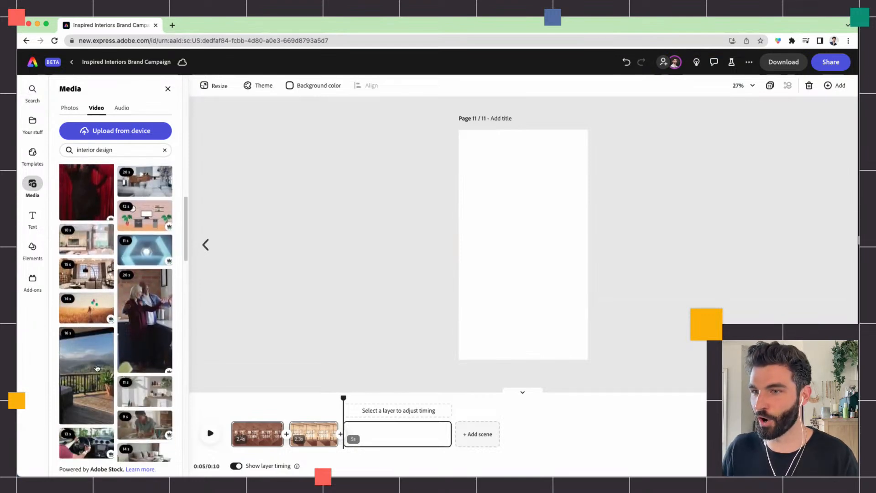
pyautogui.click(97, 368)
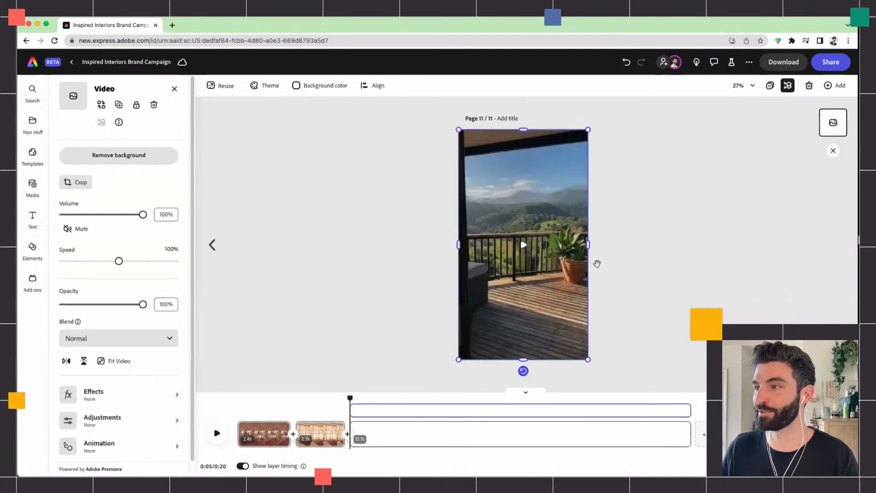
# - Apply the tan-and-brown duotone effect to the deck video and shorten its scene to about 3.6 seconds
pyautogui.click(118, 445)
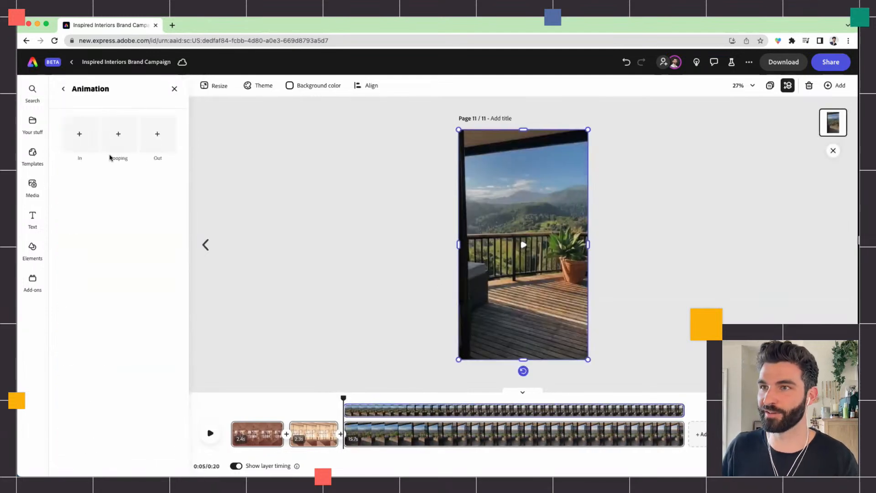
pyautogui.click(64, 89)
pyautogui.click(159, 404)
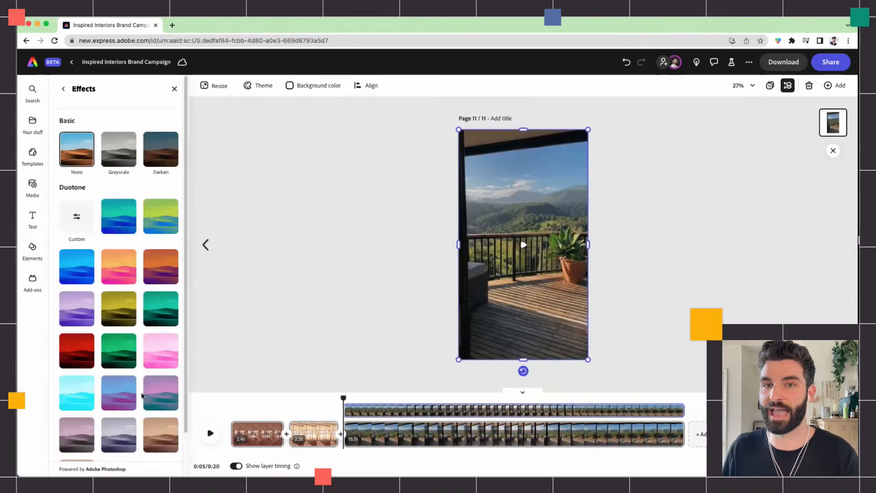
pyautogui.click(169, 444)
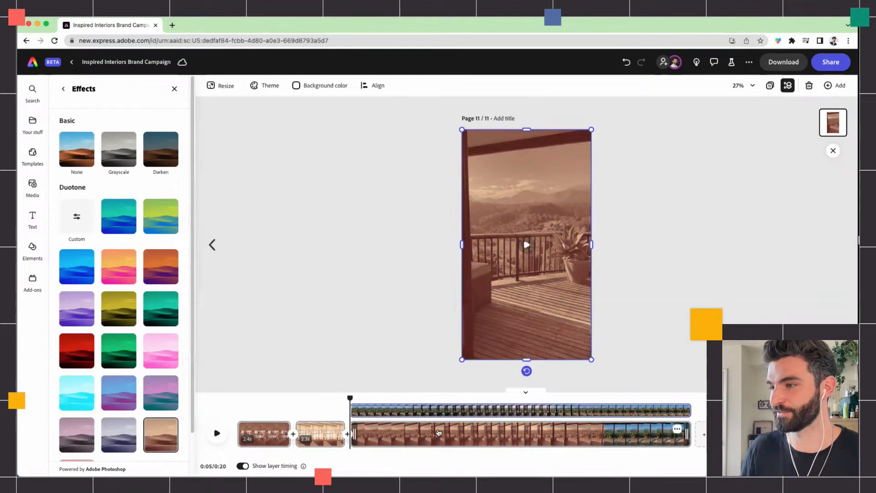
pyautogui.moveTo(687, 434); pyautogui.dragTo(424, 437)
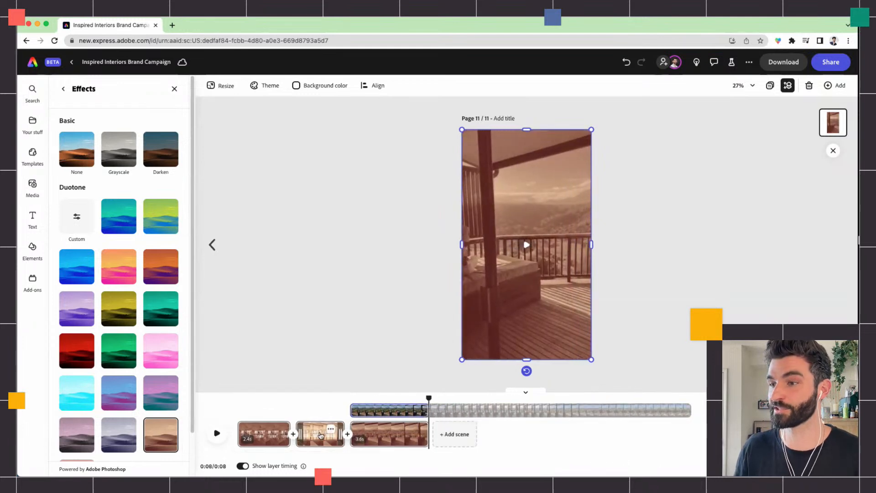
# - Add text to the deck scene reading "This trend is all about bringing the outdoors in, with natural materials like wood, stone, and rattan"
pyautogui.click(320, 433)
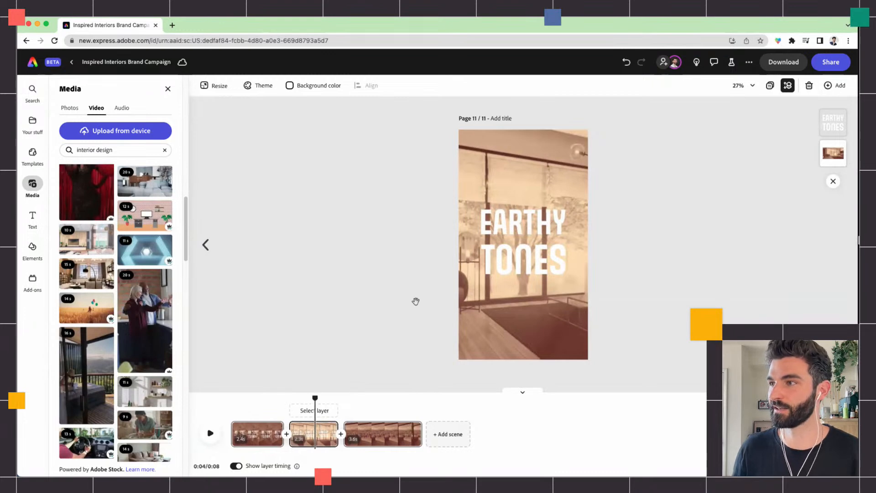
pyautogui.click(275, 431)
pyautogui.click(385, 433)
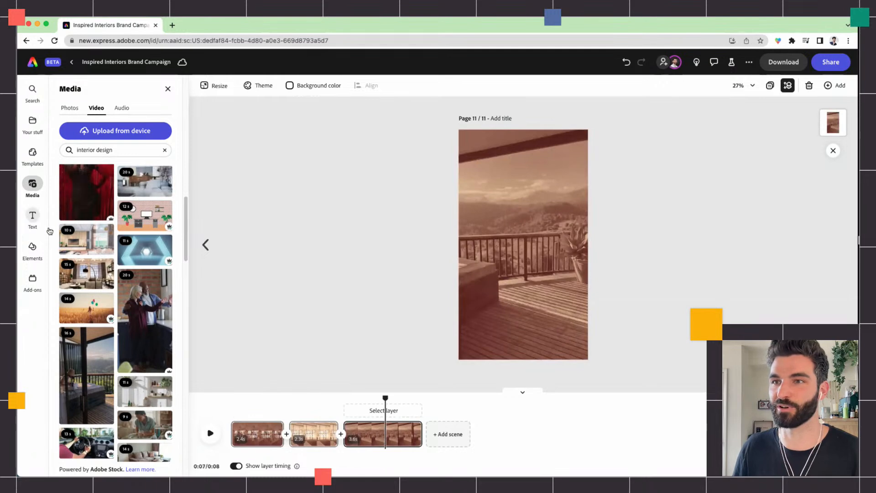
pyautogui.click(30, 221)
pyautogui.click(119, 112)
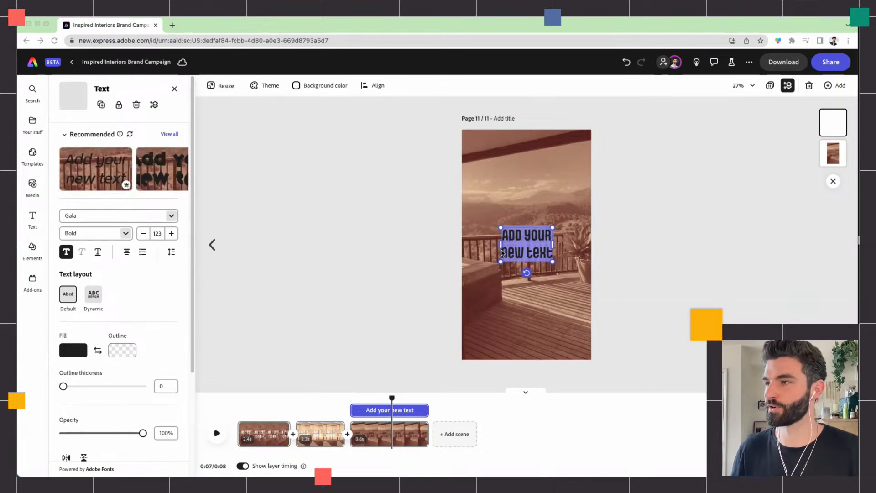
pyautogui.click(521, 250)
pyautogui.hotkey('ctrl', 'a')
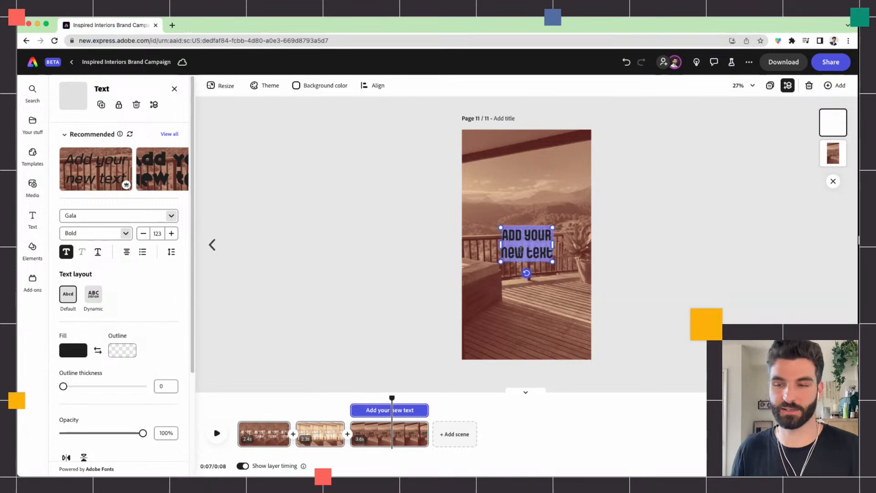
pyautogui.write('This trend is all about bringing the outdoors in, with natural materials like wood, stone, and rattan')
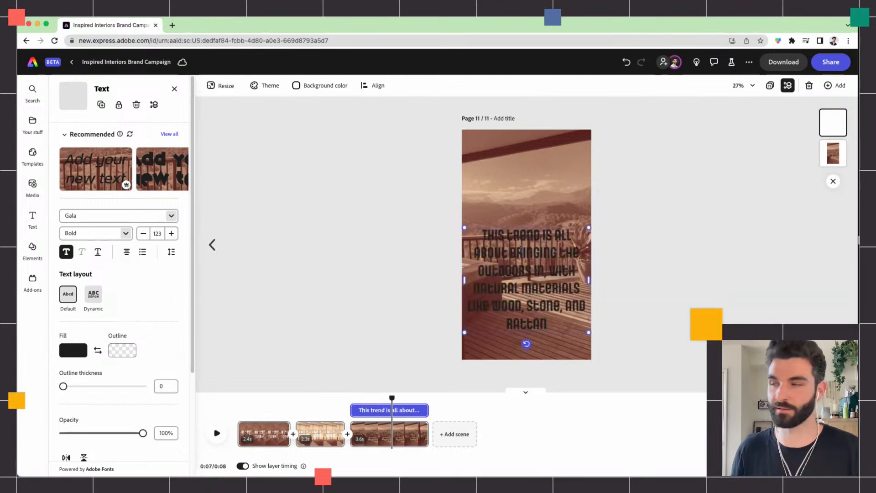
# - Give the deck scene's paragraph a white fill and set its font to Dita Wd Regular
pyautogui.hotkey('ctrl', 'a')
pyautogui.click(69, 355)
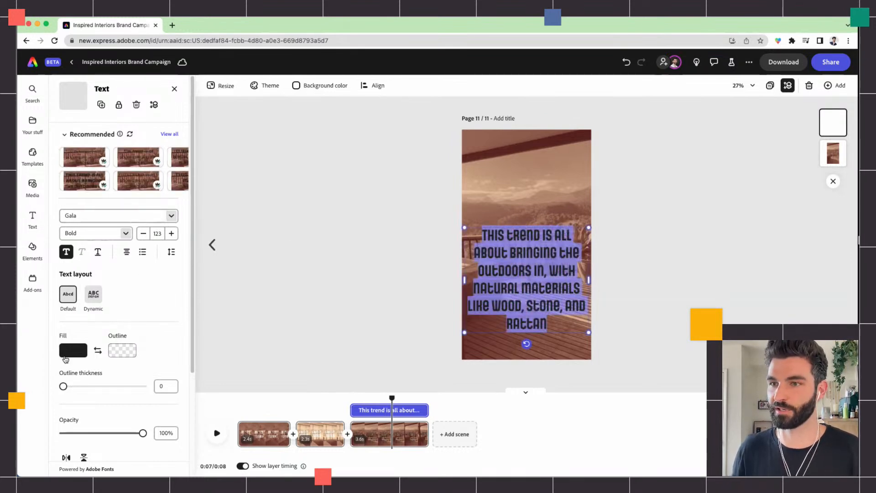
pyautogui.click(130, 263)
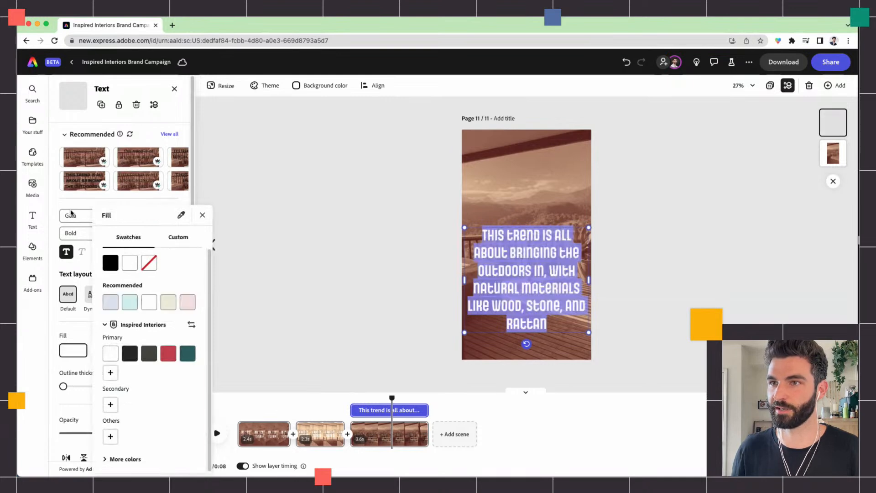
pyautogui.click(202, 215)
pyautogui.click(172, 217)
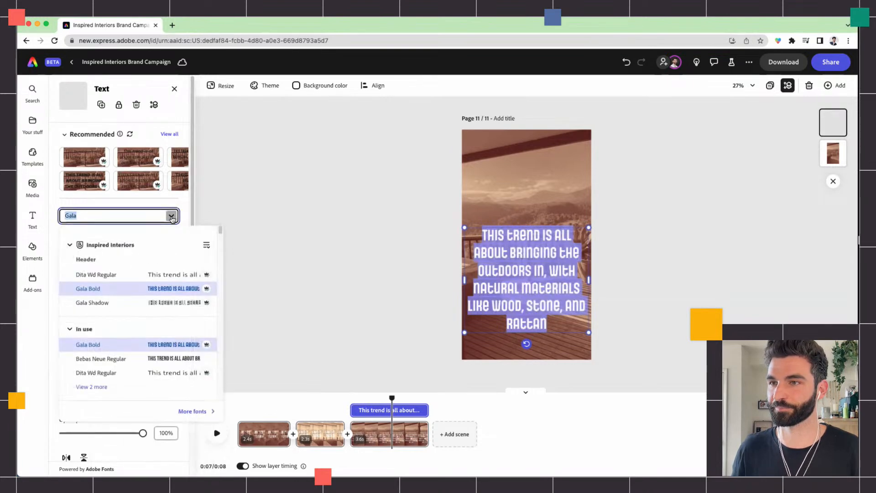
pyautogui.click(104, 275)
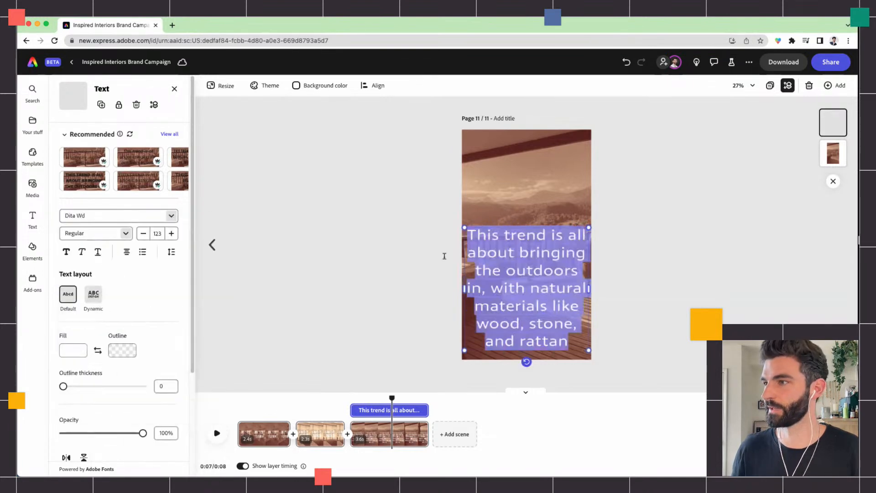
pyautogui.click(550, 350)
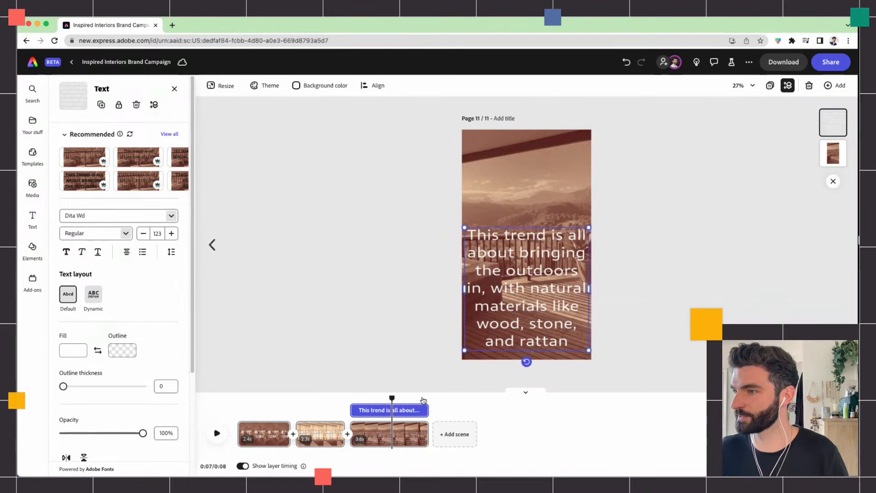
# - Preview the three-scene video from the start and return the playhead to the beginning
pyautogui.moveTo(392, 398); pyautogui.dragTo(237, 398)
pyautogui.press('space')
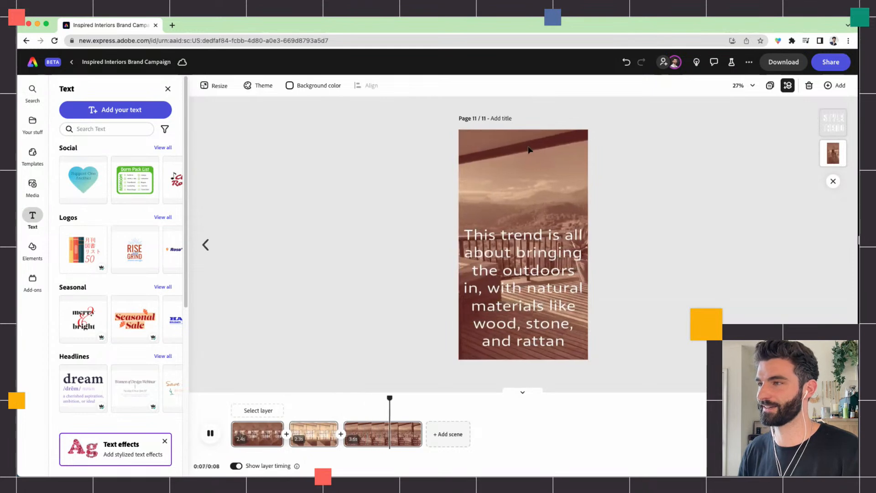
pyautogui.moveTo(409, 396); pyautogui.dragTo(231, 396)
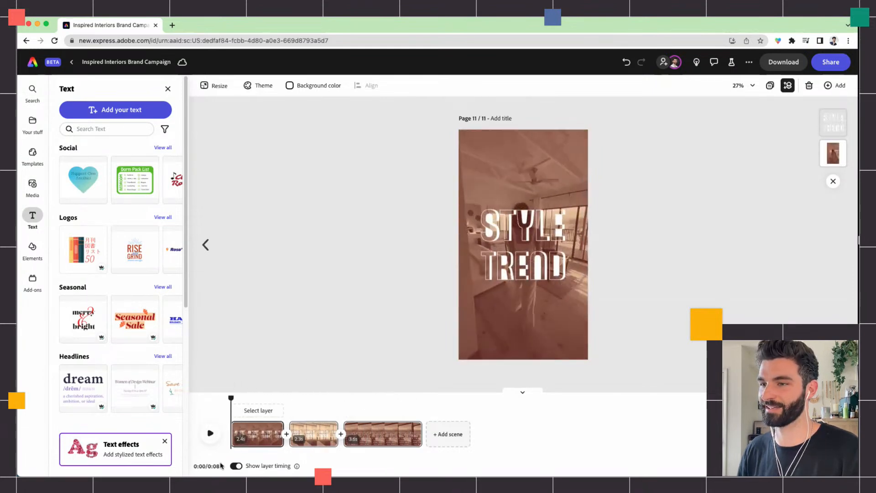
# - Apply the Pop in-animation to the "Style Trend" text in the first scene
pyautogui.click(250, 435)
pyautogui.click(524, 249)
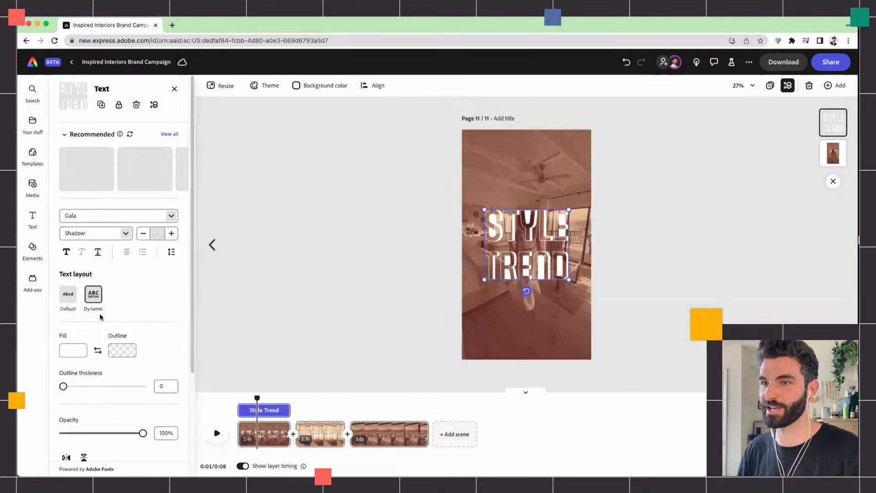
pyautogui.scroll(-3, 109, 393)
pyautogui.click(111, 437)
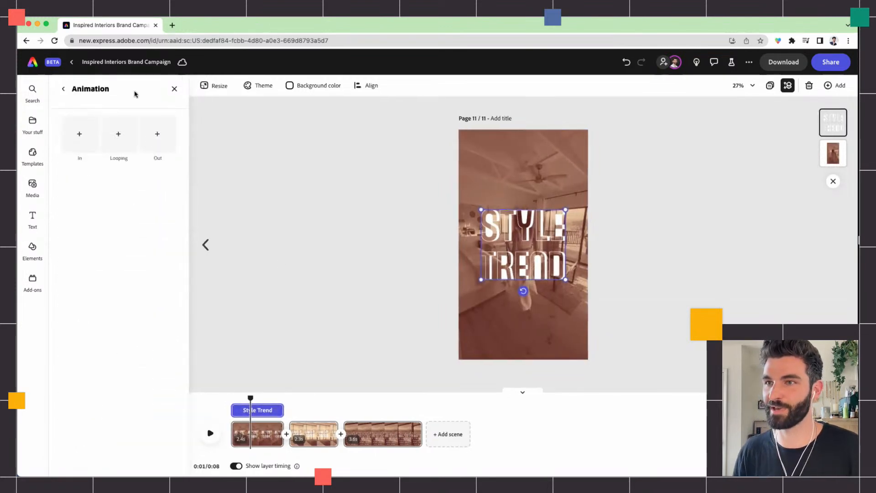
pyautogui.click(79, 150)
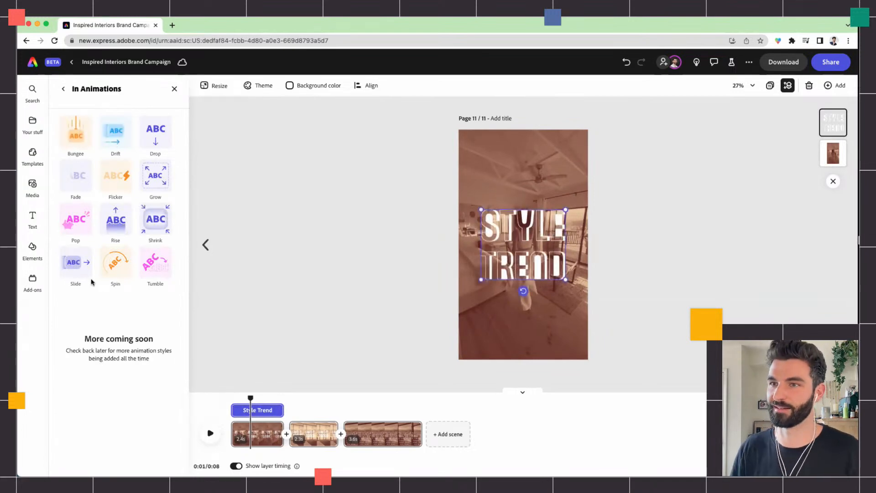
pyautogui.click(78, 220)
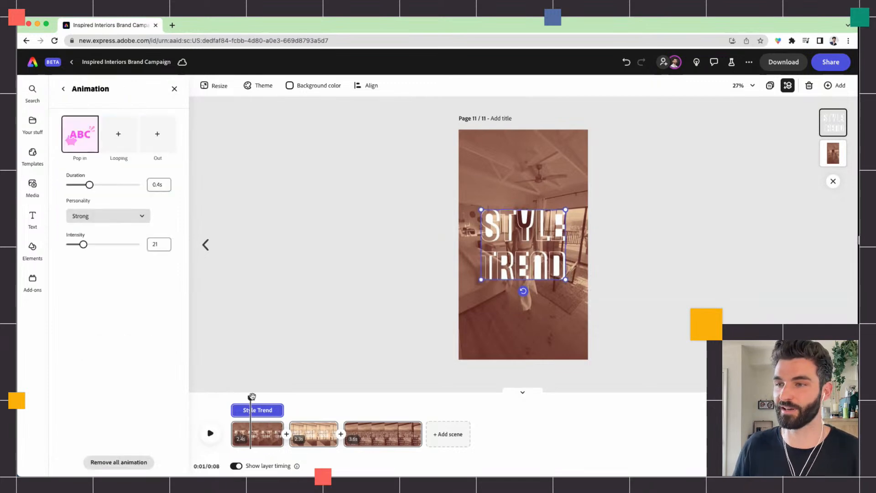
# - Play the video from the beginning to check the "Style Trend" text animation, stopping in the second scene
pyautogui.moveTo(245, 399); pyautogui.dragTo(231, 399)
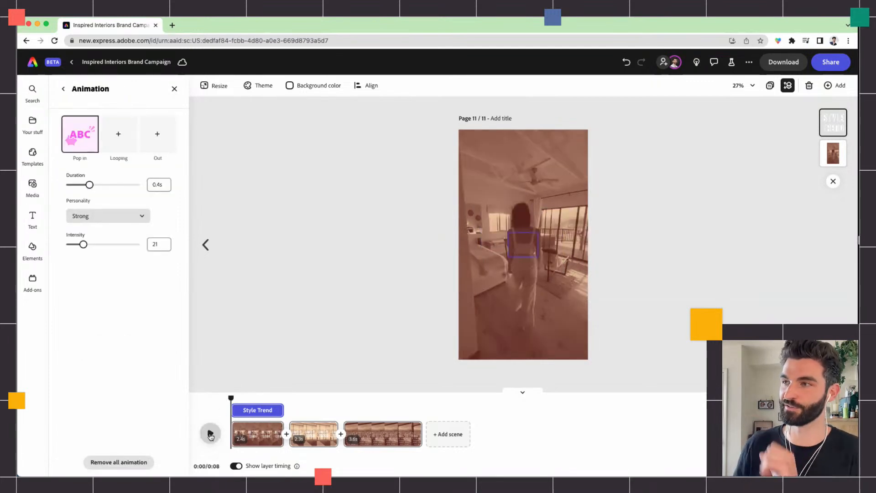
pyautogui.click(210, 434)
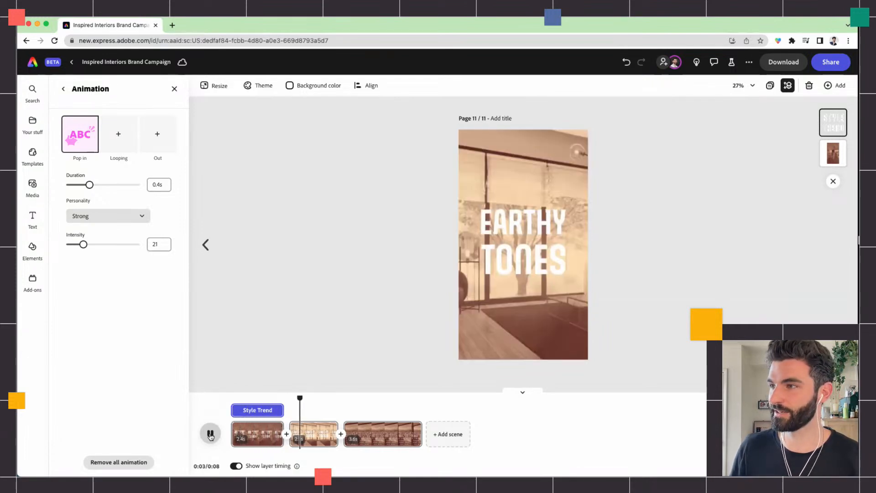
pyautogui.click(211, 435)
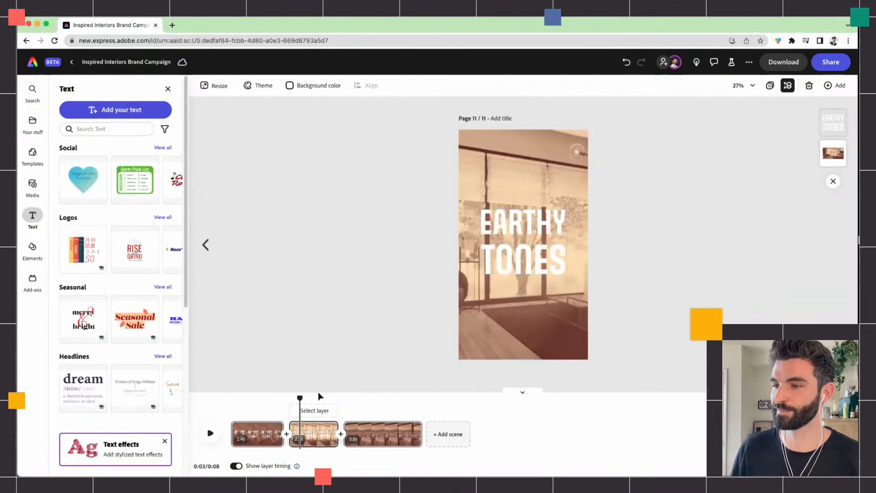
# - Move the deck scene's paragraph up to the vertical centre of the frame
pyautogui.moveTo(300, 400); pyautogui.dragTo(365, 398)
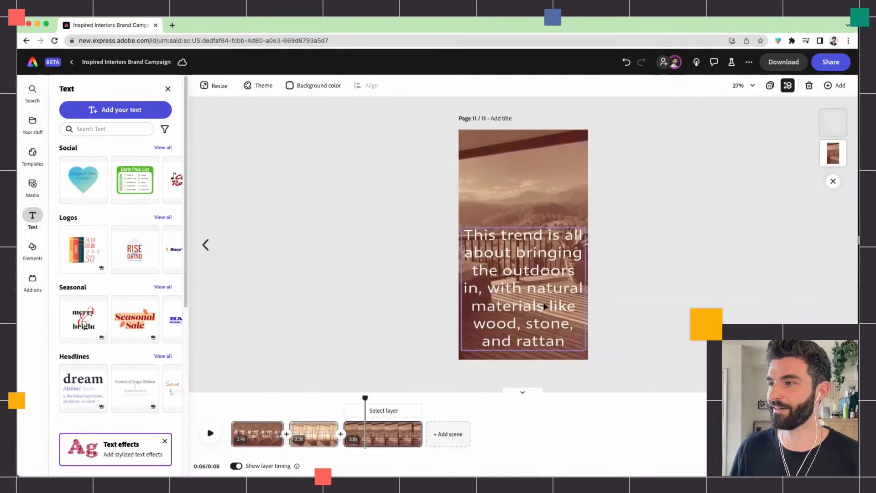
pyautogui.click(526, 296)
pyautogui.moveTo(526, 296); pyautogui.dragTo(525, 262)
pyautogui.click(393, 293)
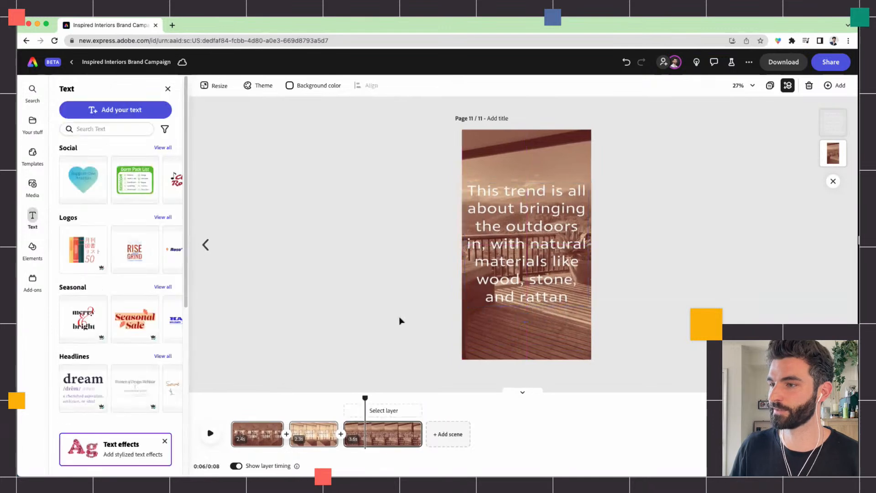
pyautogui.moveTo(365, 396)
pyautogui.mouseDown()
pyautogui.moveTo(401, 397)
pyautogui.moveTo(381, 398)
pyautogui.mouseUp()
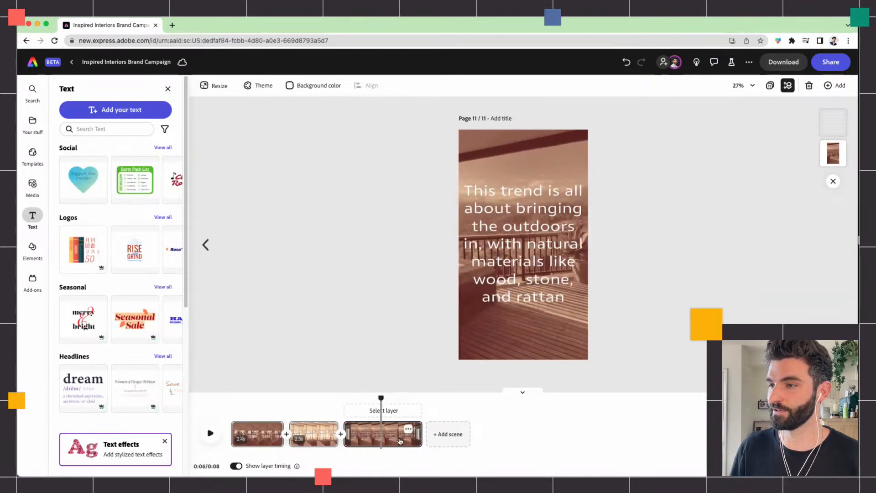
pyautogui.click(408, 429)
pyautogui.click(547, 418)
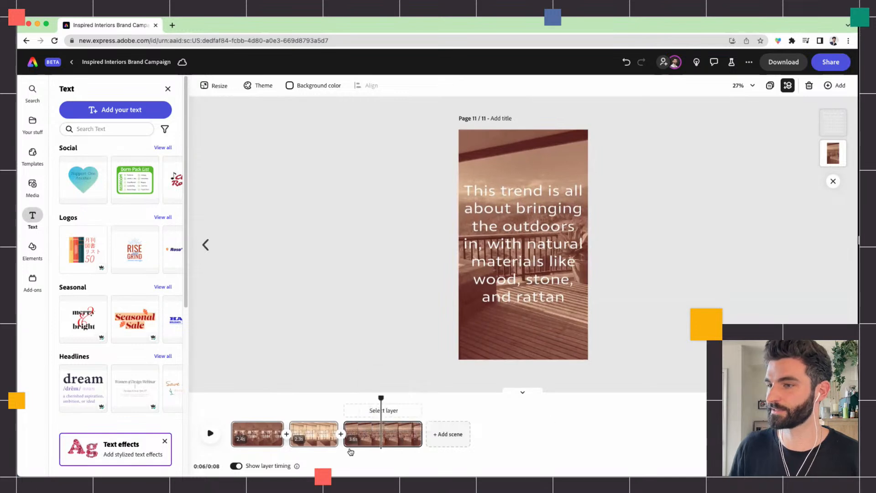
# - Trim the deck scene's paragraph layer to end at about 7.2 s and place the playhead there
pyautogui.click(388, 412)
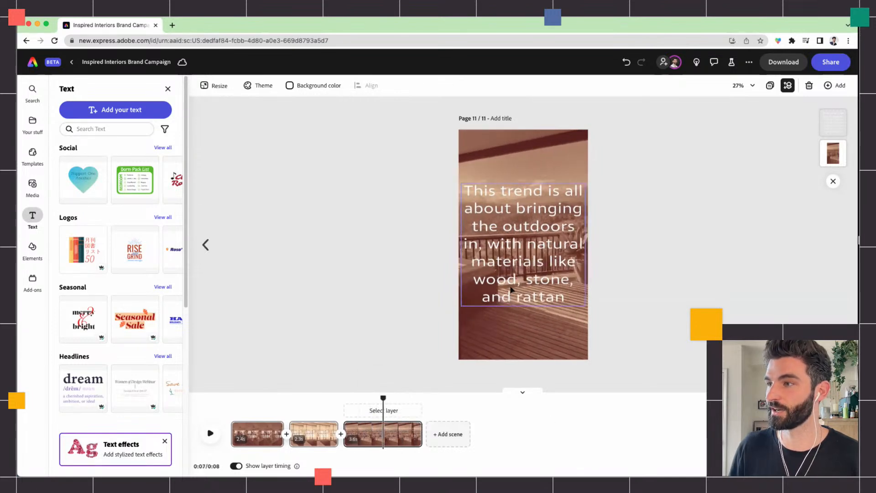
pyautogui.moveTo(428, 410); pyautogui.dragTo(404, 399)
pyautogui.press('space')
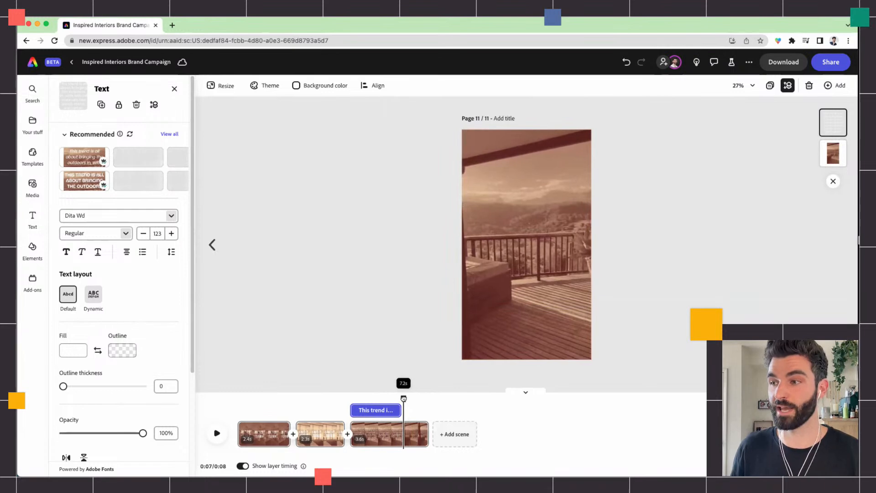
# - Add the white Inspired Interiors brand logo to the deck scene and trim its start to where the paragraph ends
pyautogui.click(30, 123)
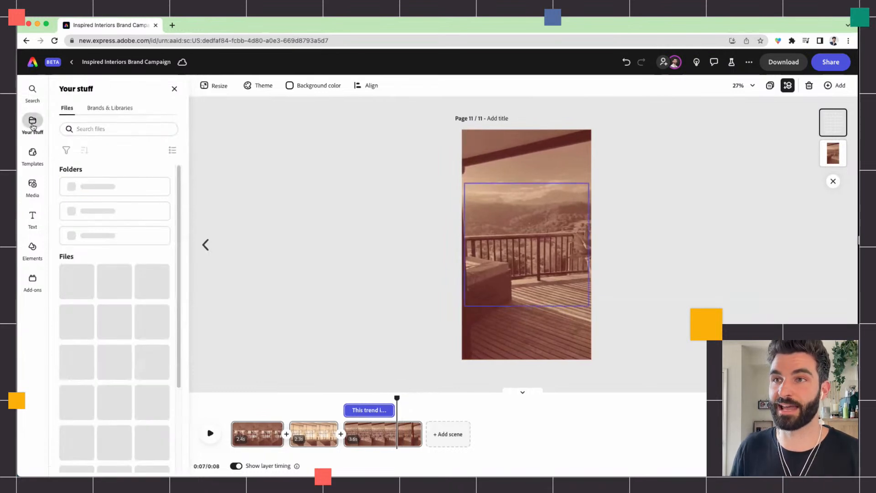
pyautogui.click(97, 112)
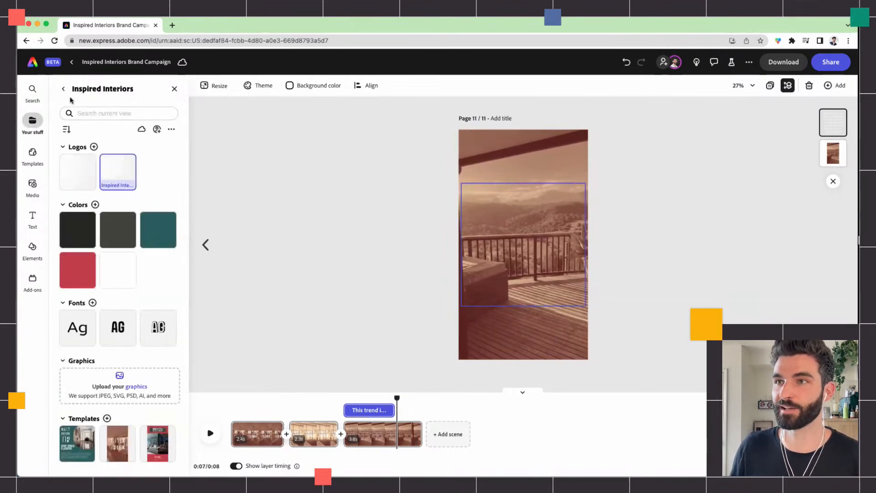
pyautogui.click(114, 177)
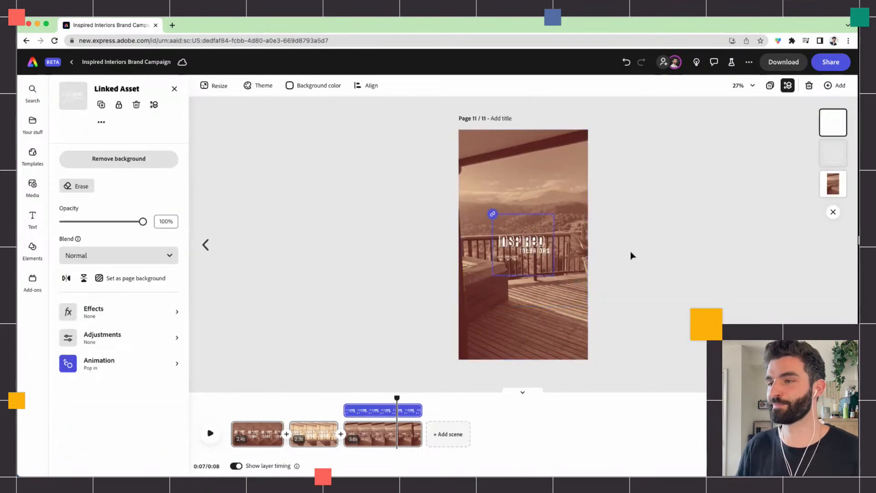
pyautogui.moveTo(348, 410); pyautogui.dragTo(397, 410)
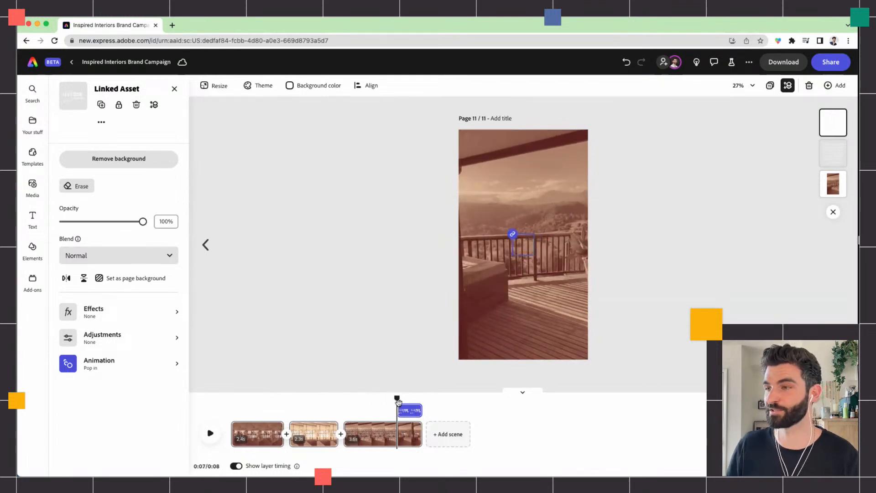
# - Enlarge the logo to most of the frame's width and move it up to the vertical centre
pyautogui.moveTo(493, 276); pyautogui.dragTo(466, 301)
pyautogui.moveTo(555, 301); pyautogui.dragTo(577, 318)
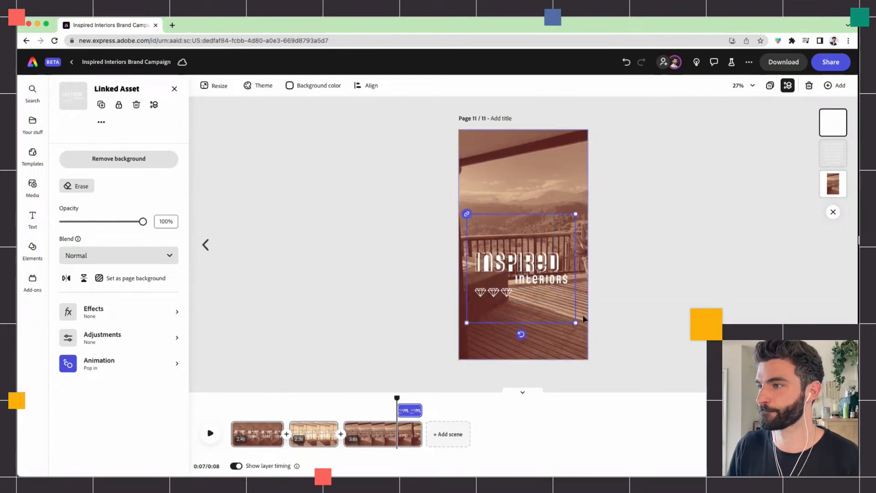
pyautogui.moveTo(546, 268); pyautogui.dragTo(546, 245)
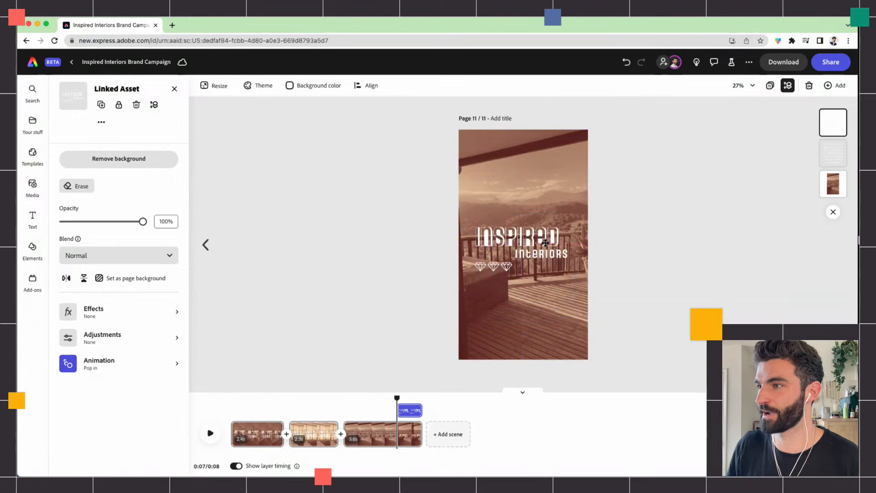
# - Play the whole video from the beginning to check the closing logo
pyautogui.moveTo(398, 397); pyautogui.dragTo(162, 416)
pyautogui.click(210, 433)
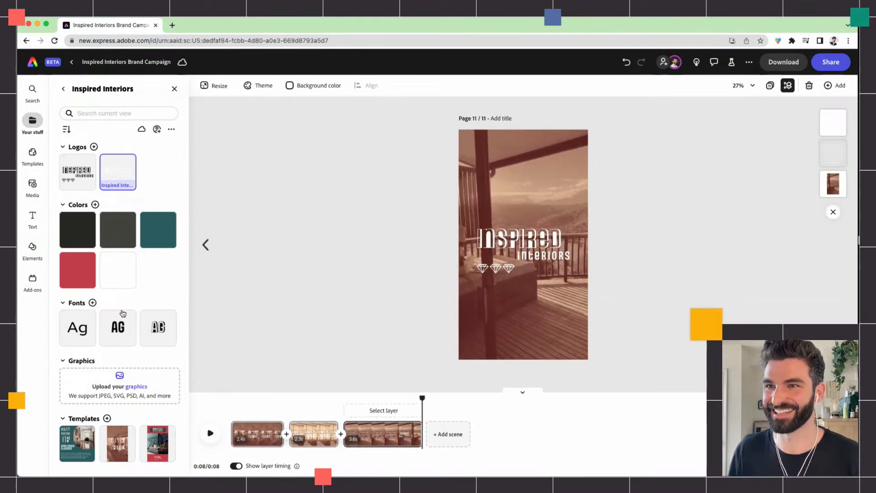
# - Add the Acoustic track "Happy Family Loop" to the video's timeline as background music
pyautogui.click(33, 185)
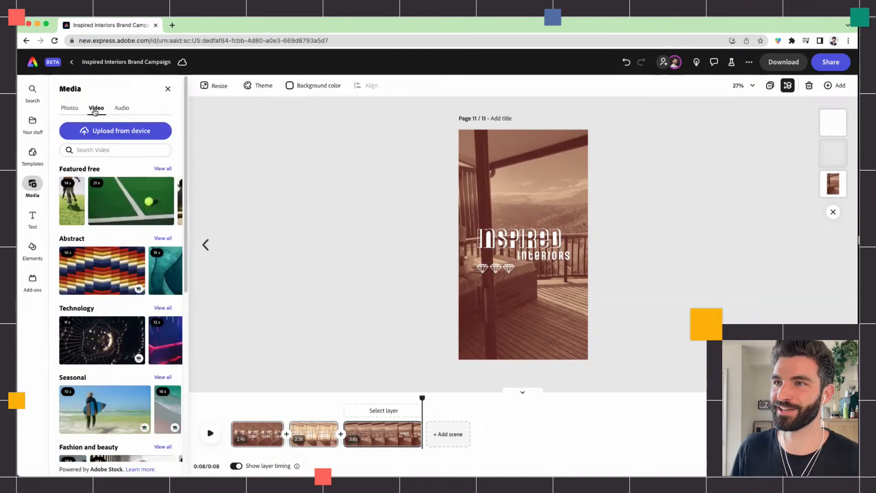
pyautogui.click(119, 108)
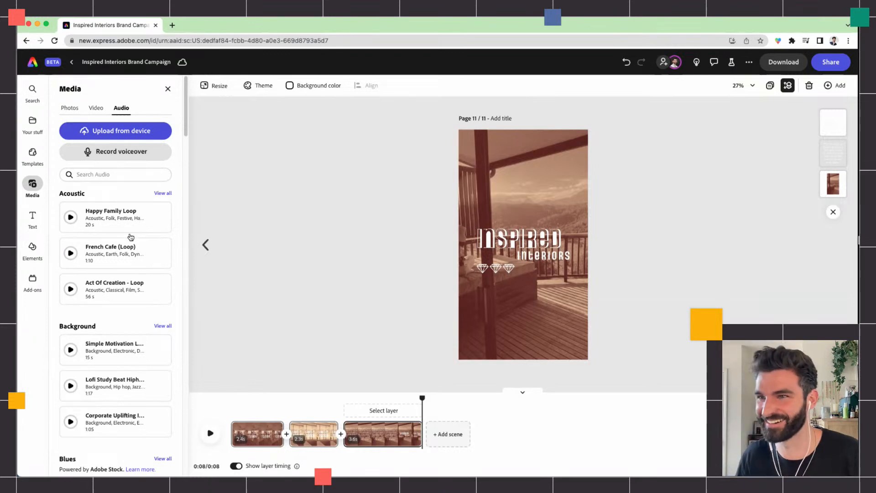
pyautogui.moveTo(99, 216); pyautogui.dragTo(292, 426)
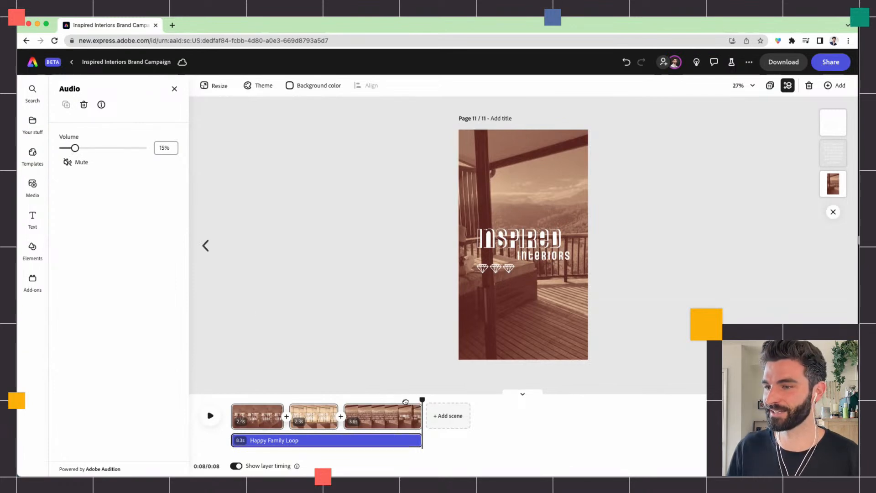
# - Play the video with its music from the beginning and return the playhead to the start
pyautogui.moveTo(420, 400); pyautogui.dragTo(222, 412)
pyautogui.click(211, 416)
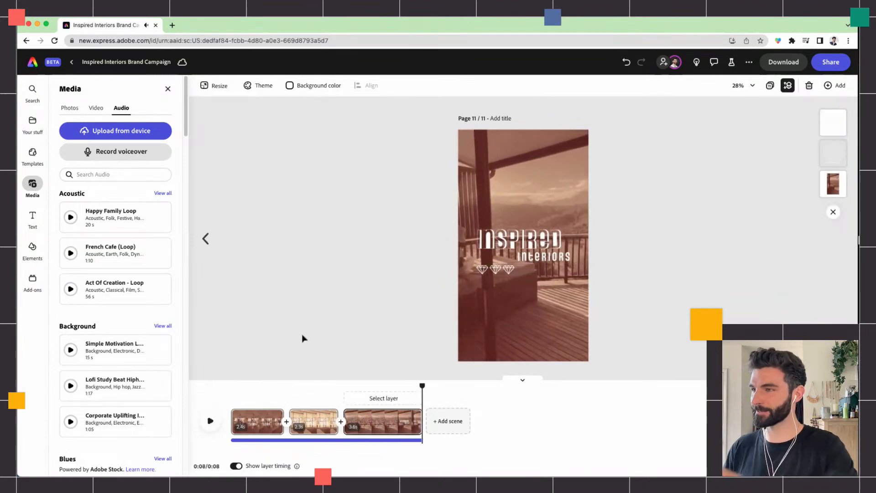
pyautogui.moveTo(422, 385); pyautogui.dragTo(231, 386)
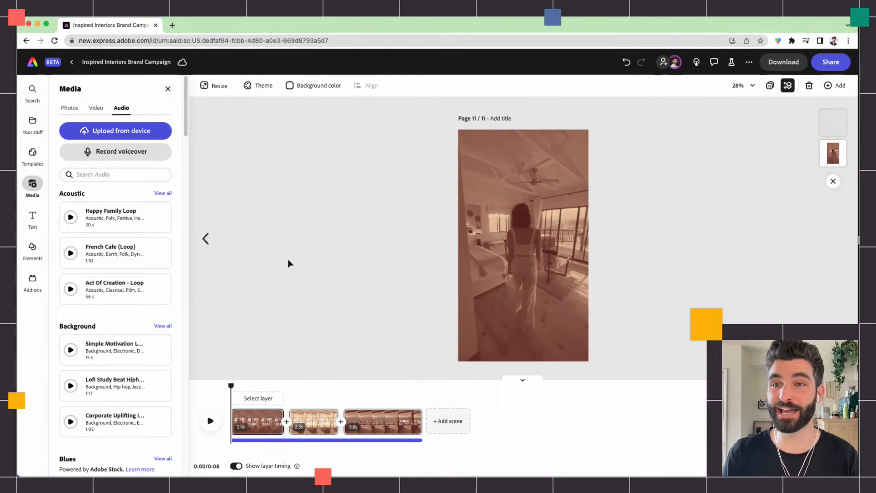
# - Review the video page, both Daily Design Tip square posts and the "This or That?" page, ending on page 8
pyautogui.click(207, 240)
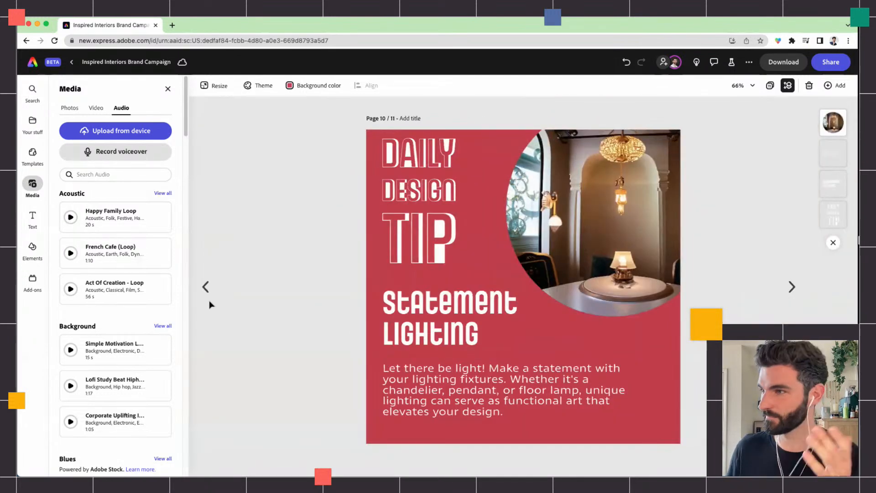
pyautogui.click(206, 286)
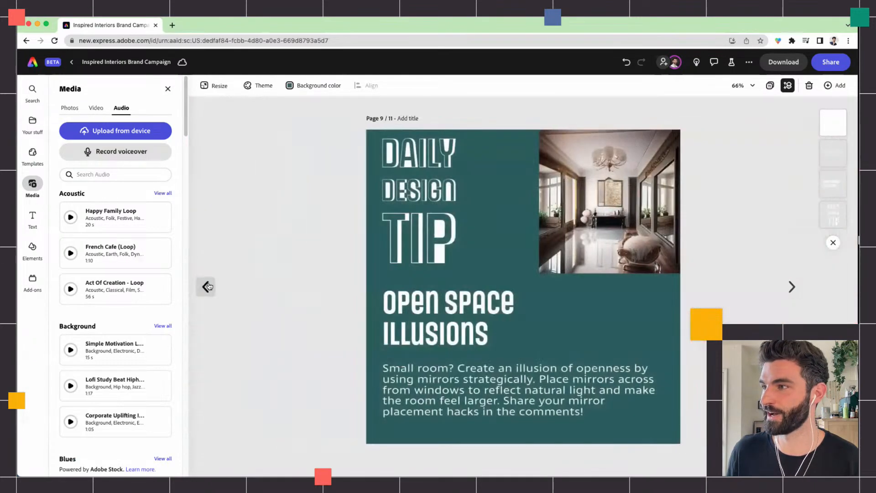
pyautogui.click(207, 287)
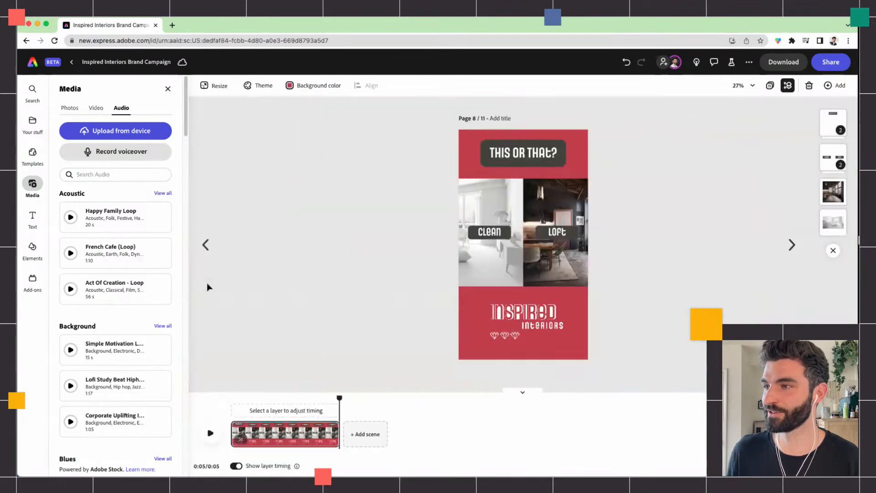
pyautogui.click(792, 245)
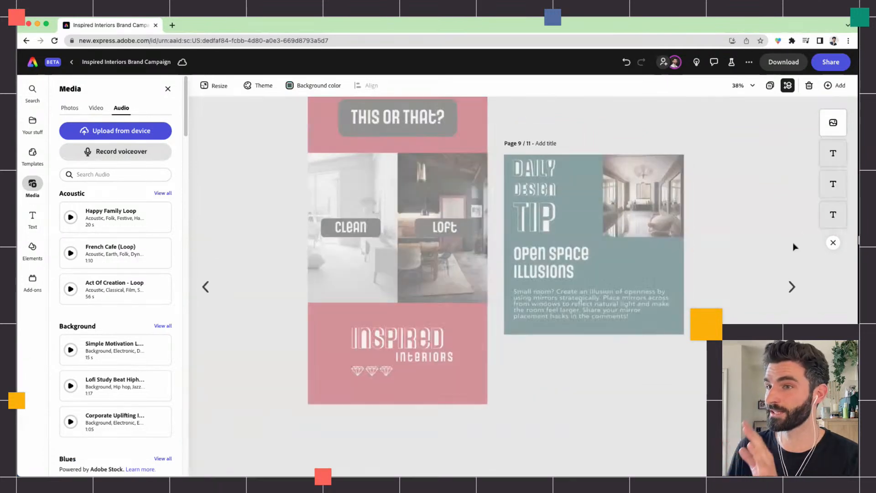
pyautogui.click(171, 91)
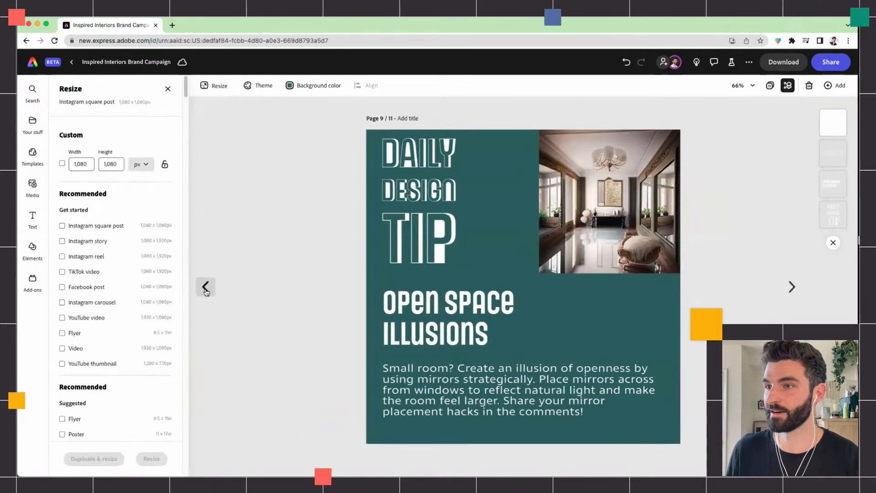
pyautogui.click(168, 89)
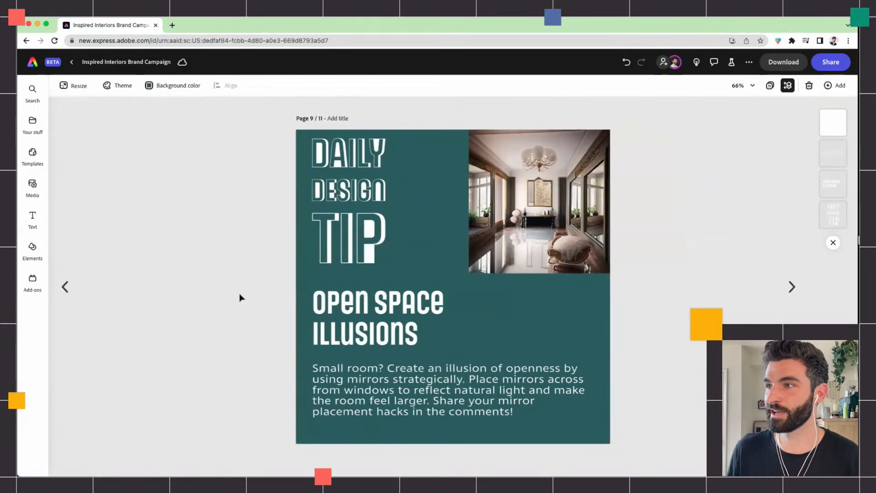
pyautogui.click(65, 294)
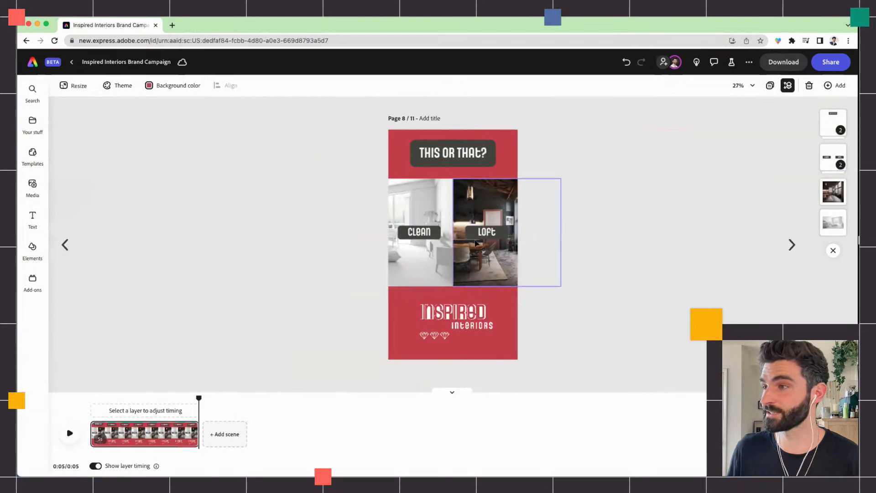
pyautogui.click(792, 245)
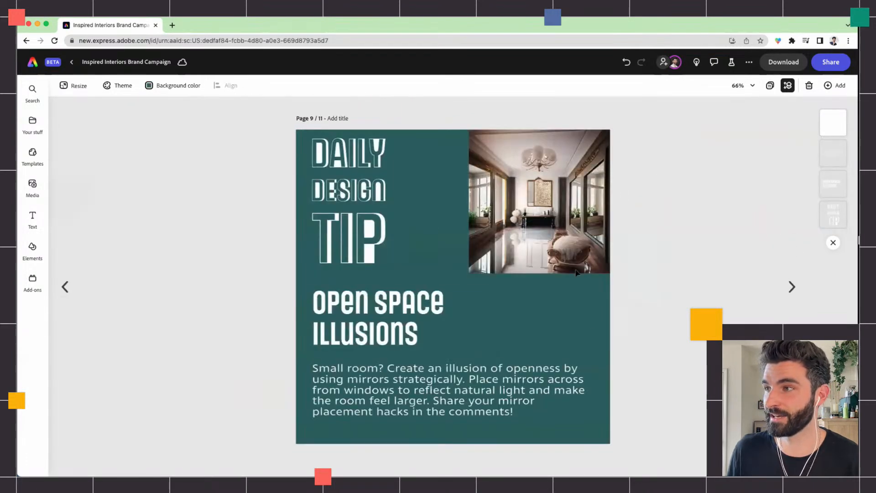
pyautogui.click(792, 286)
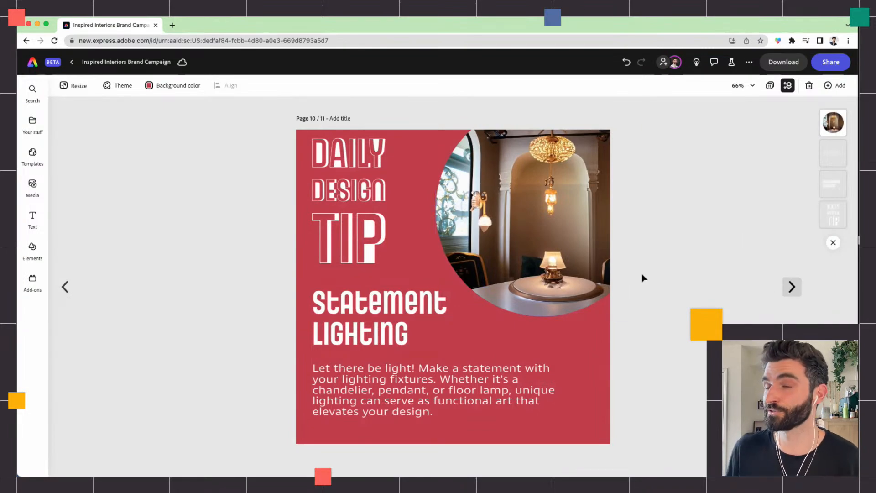
pyautogui.click(65, 287)
pyautogui.click(65, 287)
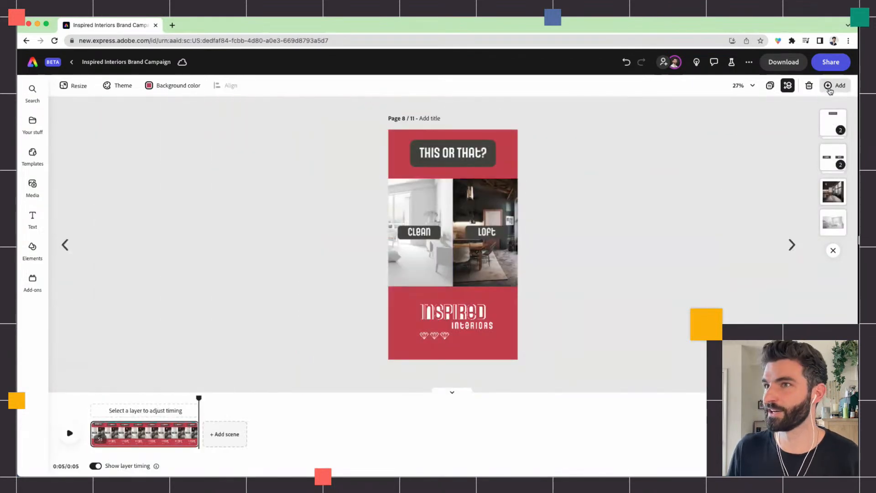
# - Duplicate the "This or That?" page and set the copy's background to the Inspired Interiors brand teal
pyautogui.click(830, 87)
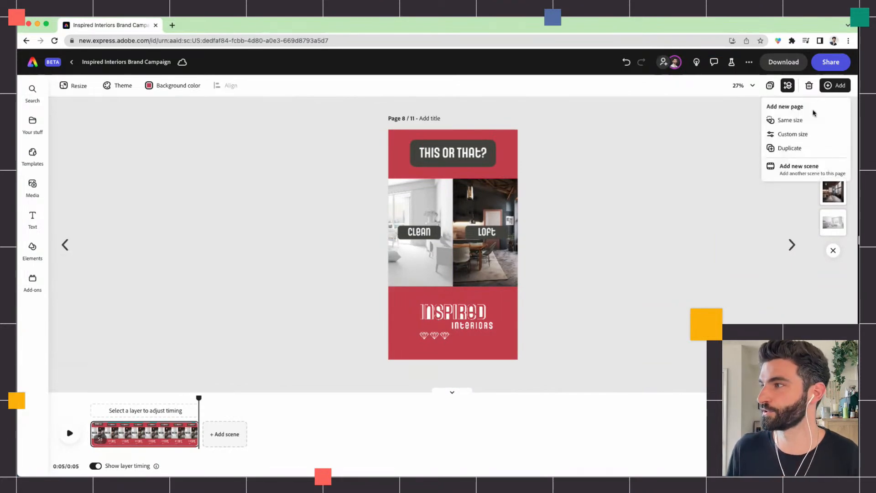
pyautogui.click(788, 149)
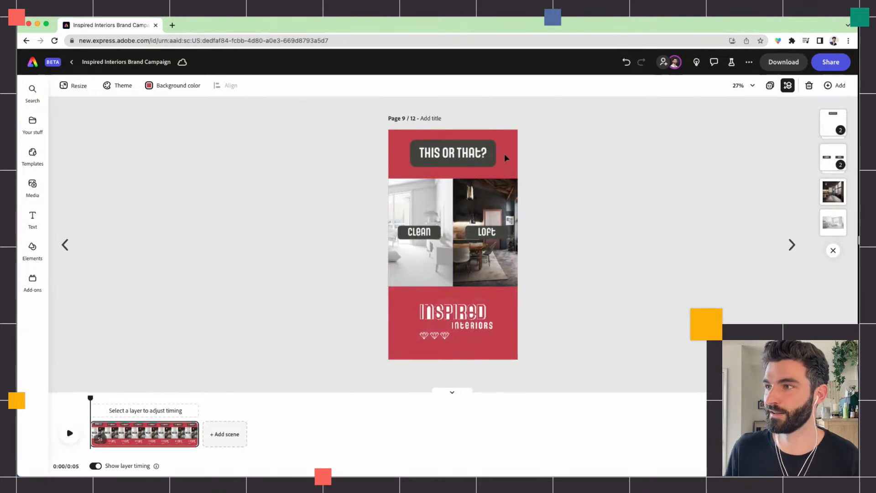
pyautogui.click(174, 85)
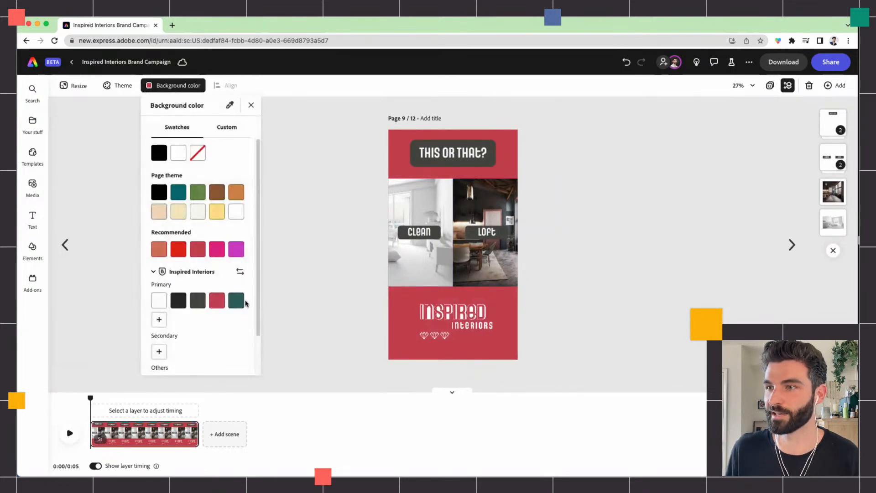
pyautogui.click(238, 304)
pyautogui.click(561, 194)
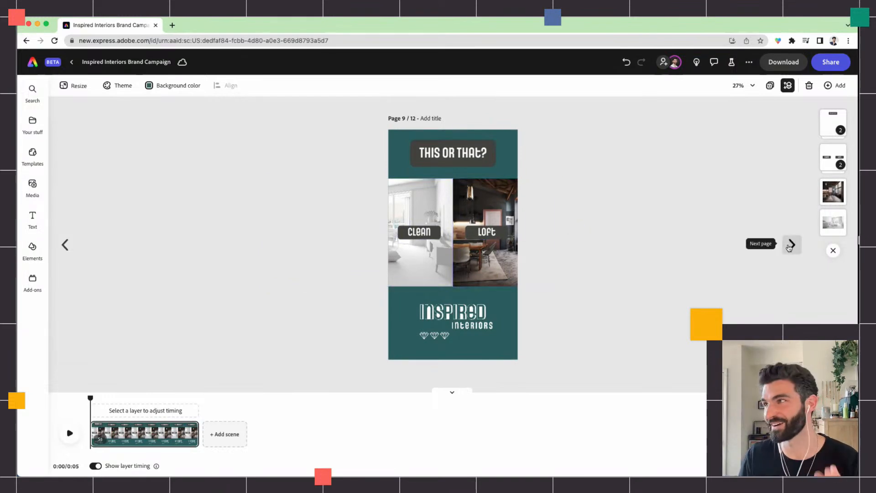
# - Page forward through the two Daily Design Tip posts and show all campaign pages in the grid overview
pyautogui.click(791, 245)
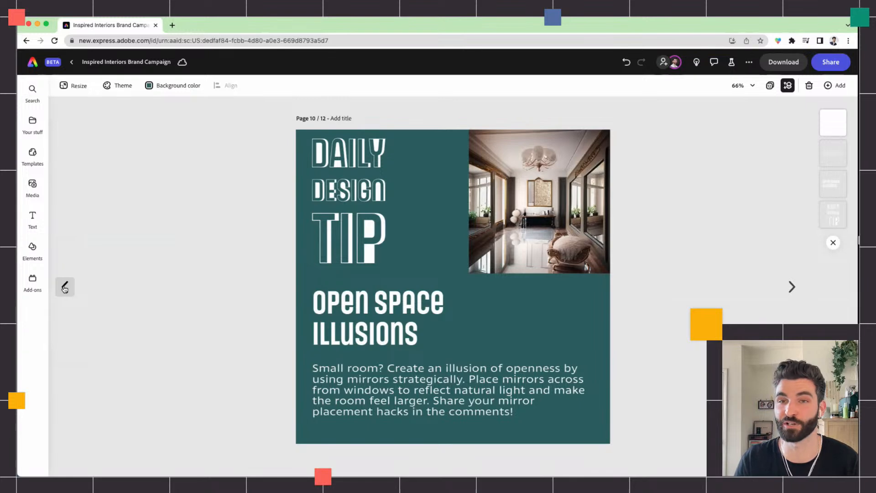
pyautogui.click(790, 286)
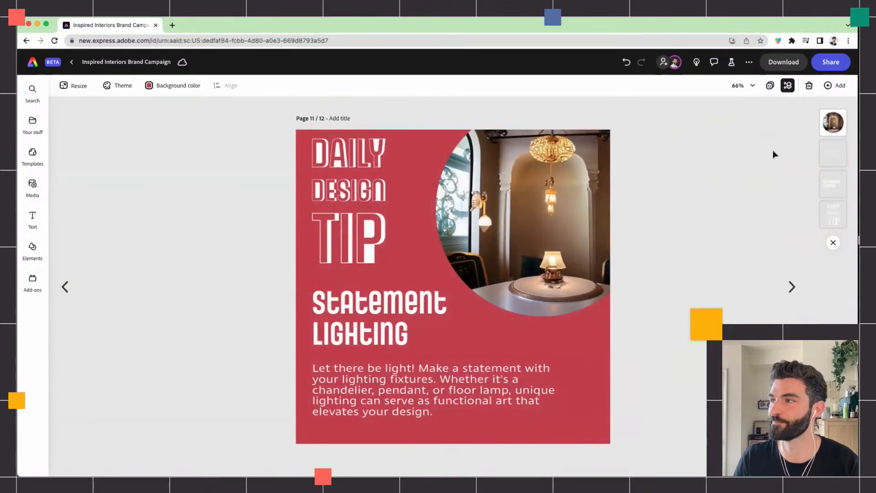
pyautogui.click(770, 87)
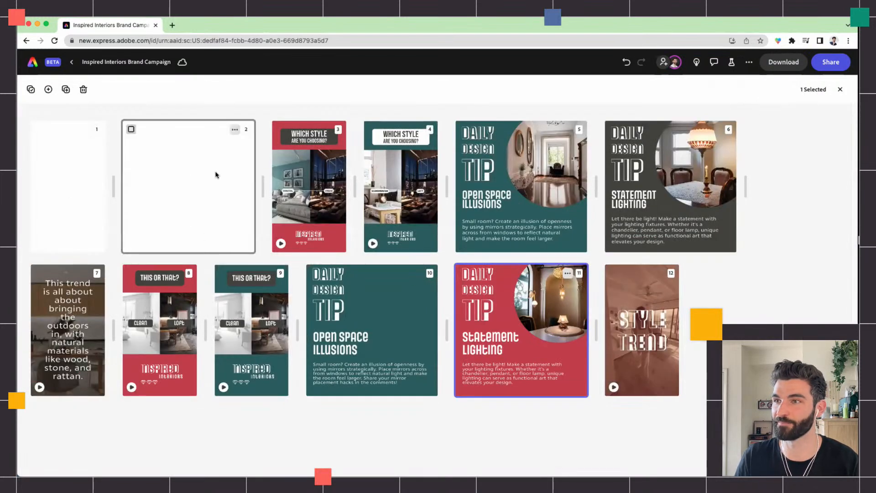